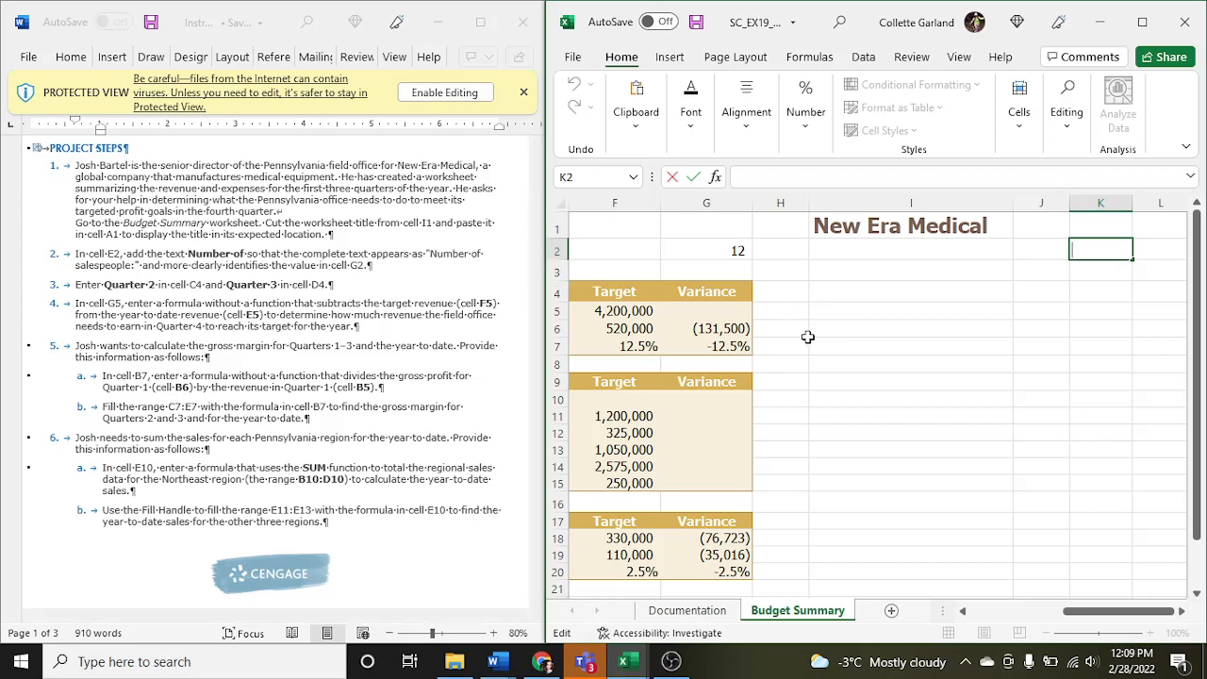
# - Move the worksheet title New Era Medical from cell I1 to cell A1 by cutting and pasting it
pyautogui.moveTo(1080, 613)
pyautogui.mouseDown()
pyautogui.moveTo(1037, 611)
pyautogui.moveTo(1066, 611)
pyautogui.mouseUp()
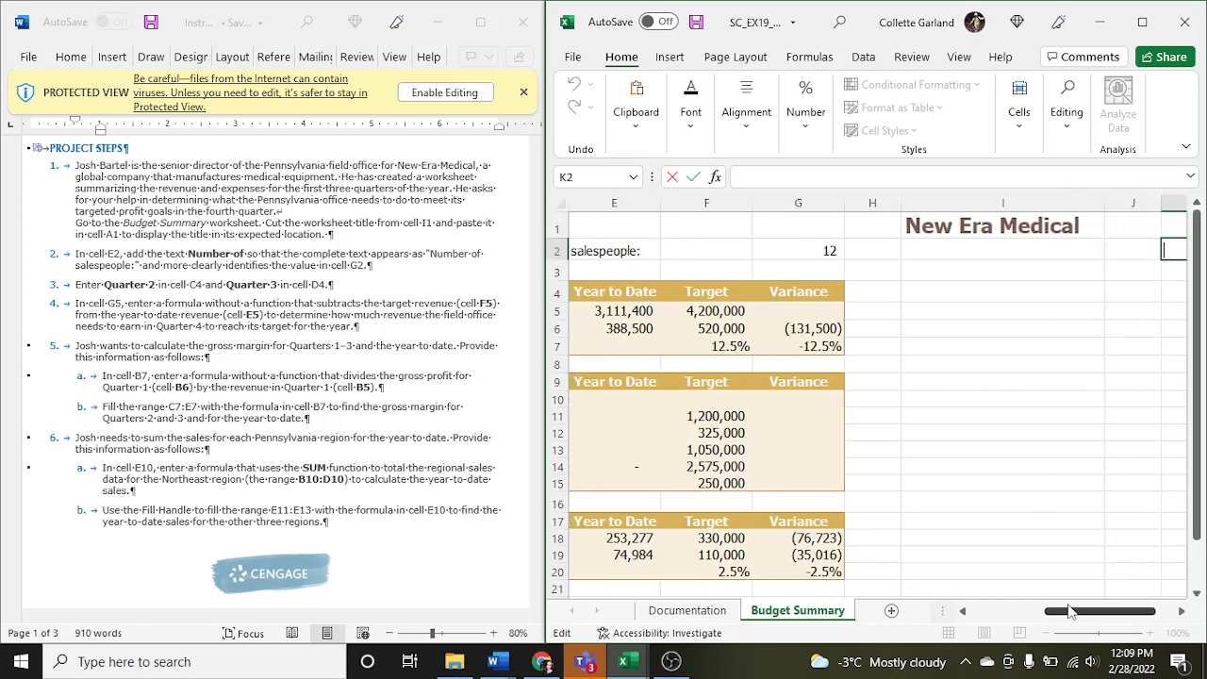
pyautogui.click(977, 226)
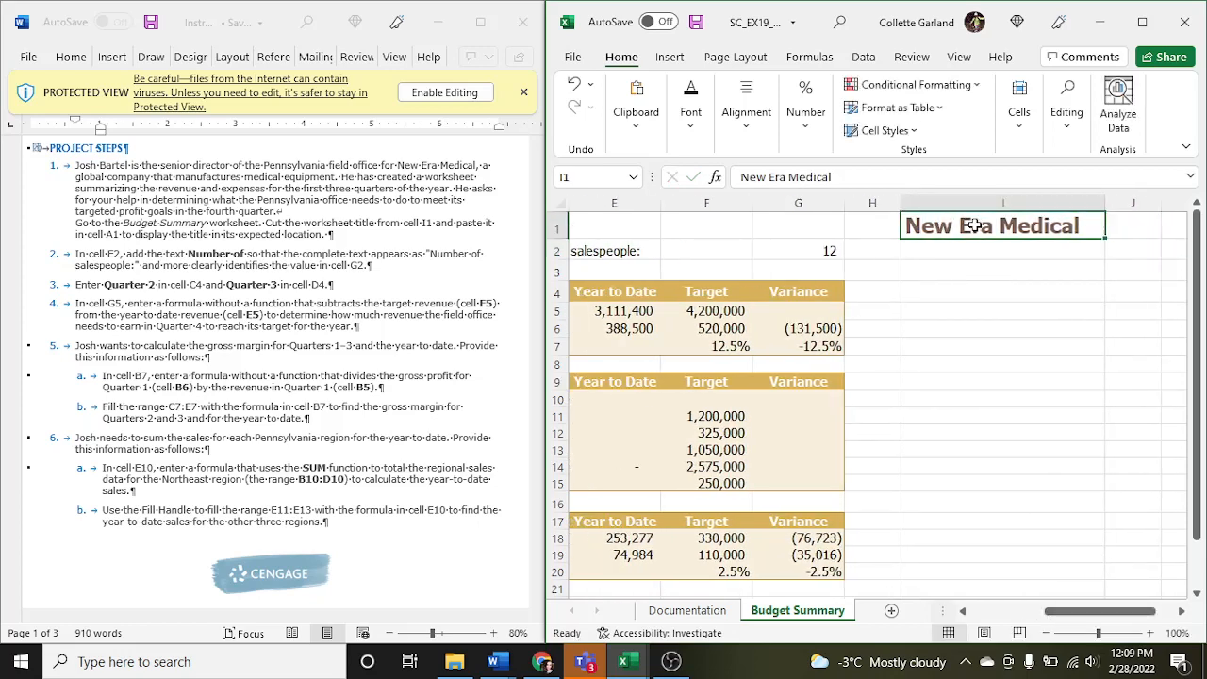
pyautogui.rightClick(975, 226)
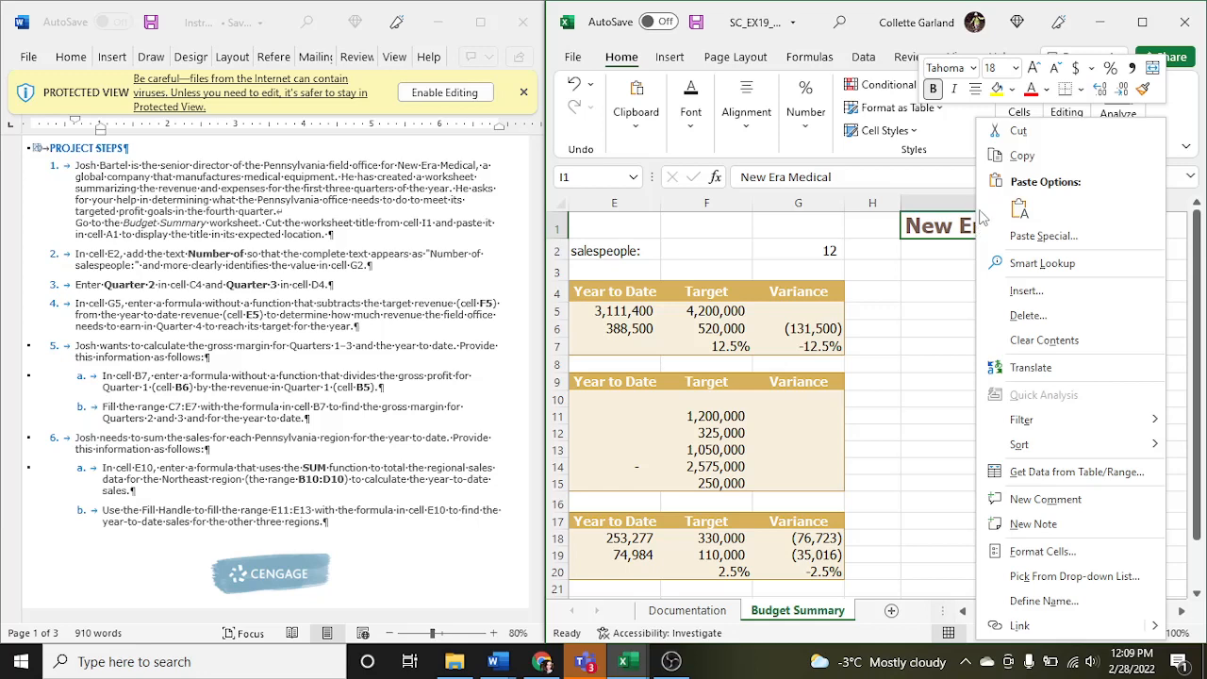
pyautogui.click(1026, 135)
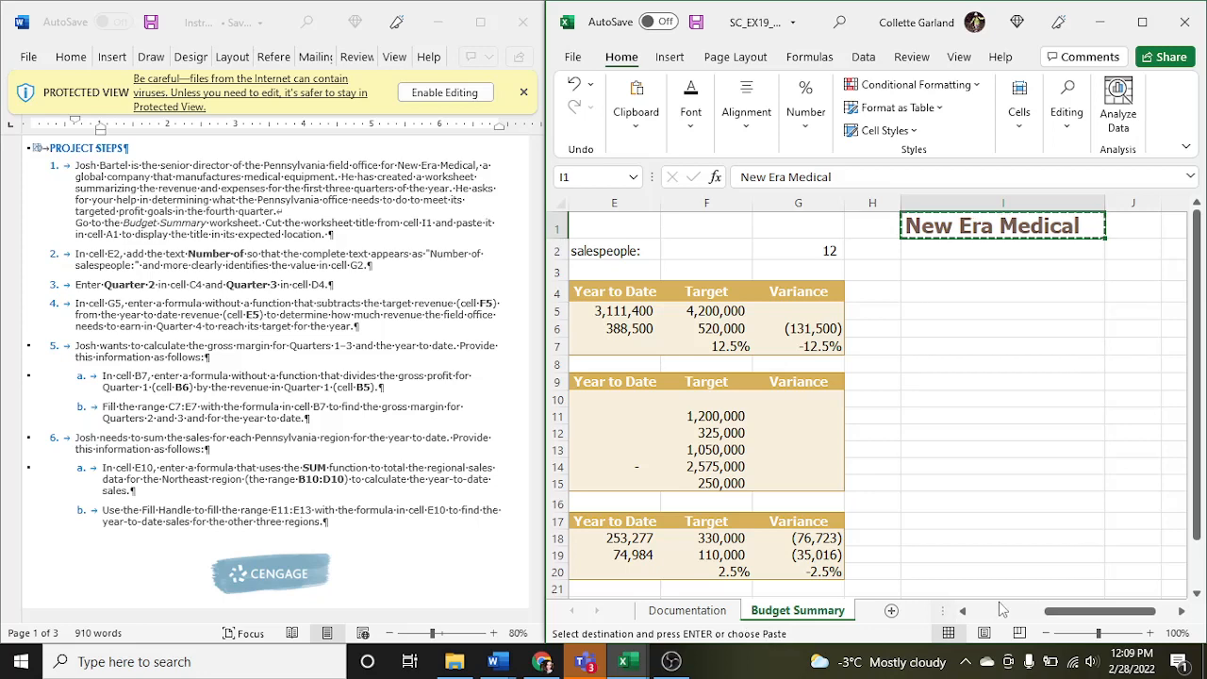
pyautogui.moveTo(1039, 611); pyautogui.dragTo(971, 621)
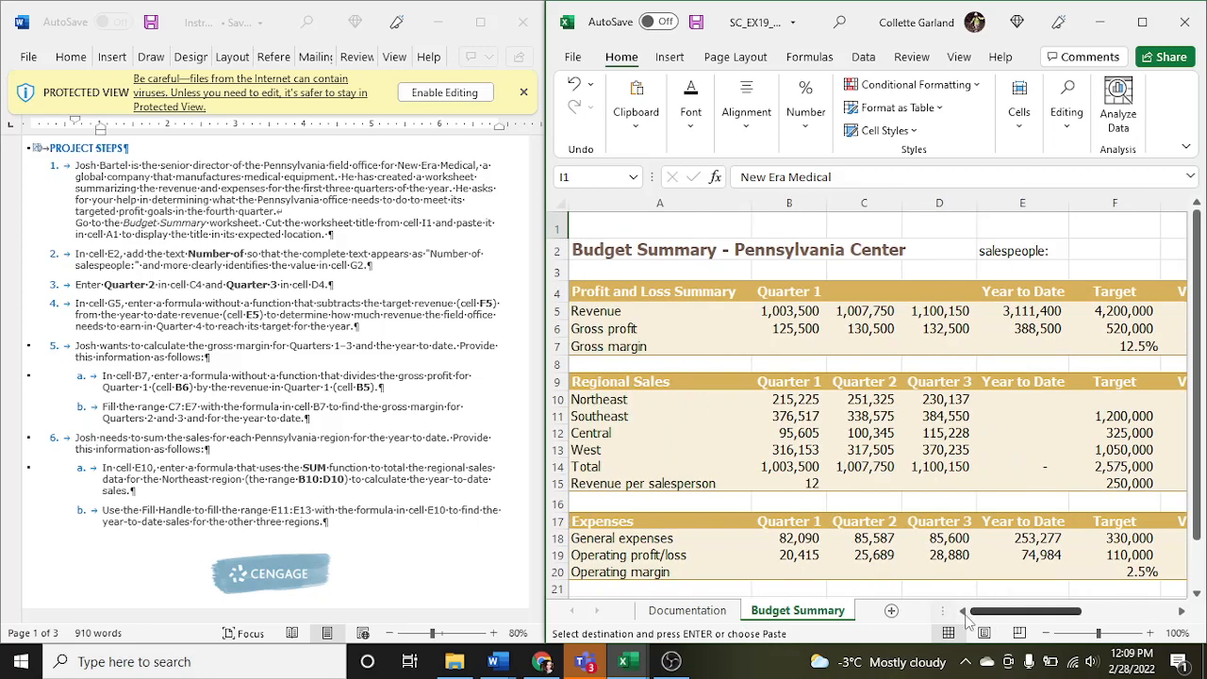
pyautogui.click(654, 230)
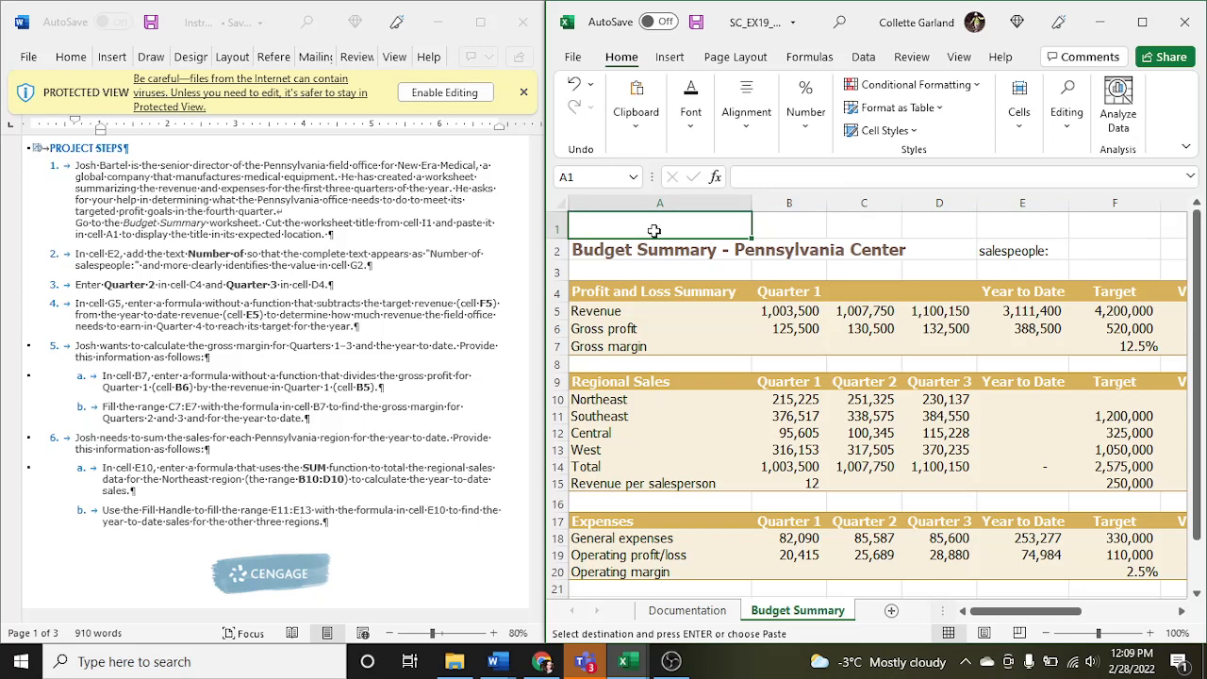
pyautogui.hotkey('ctrl', 'v')
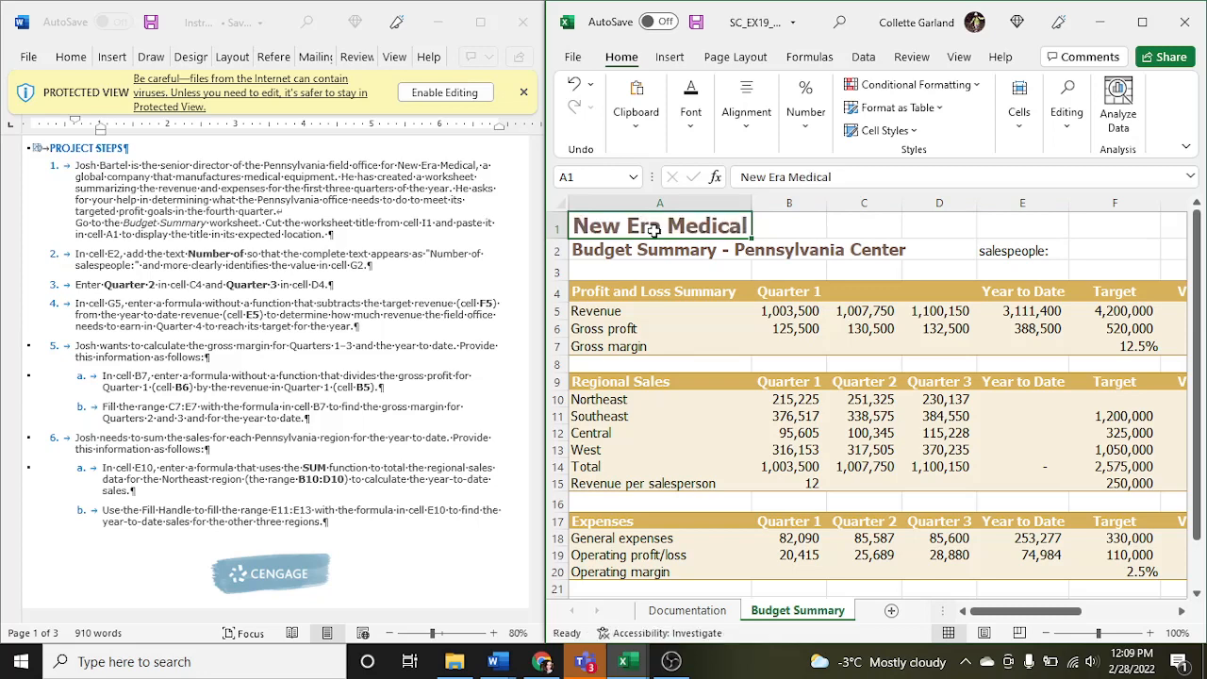
pyautogui.click(635, 111)
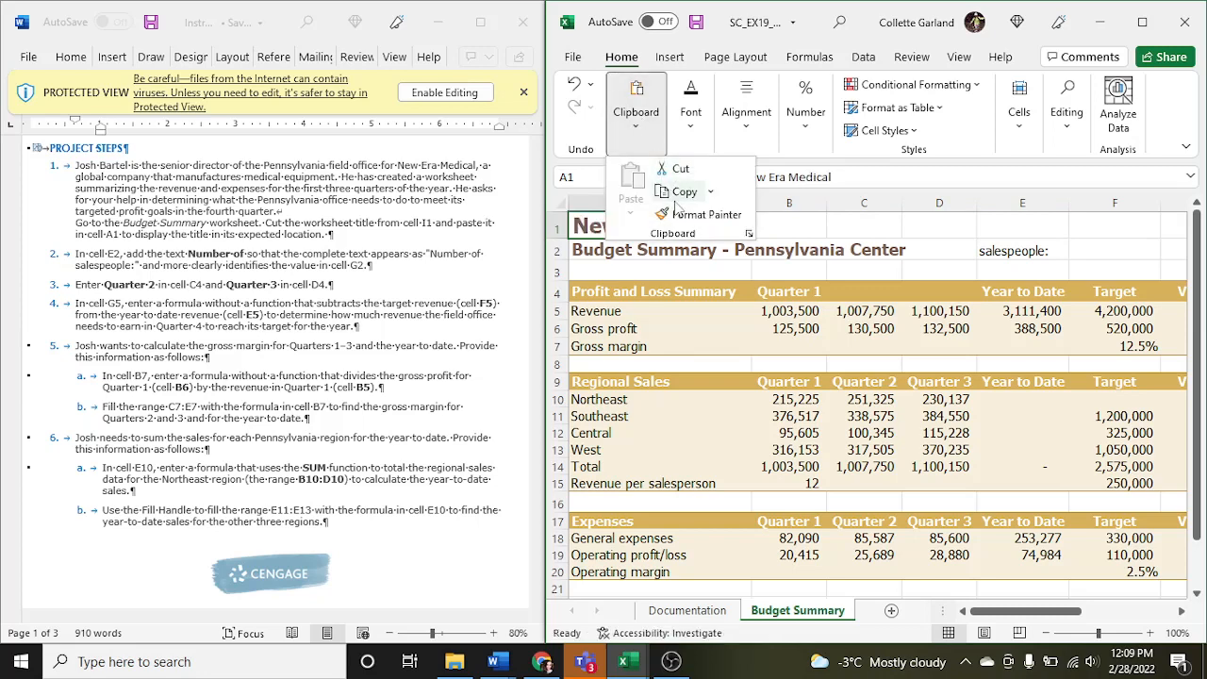
pyautogui.click(724, 226)
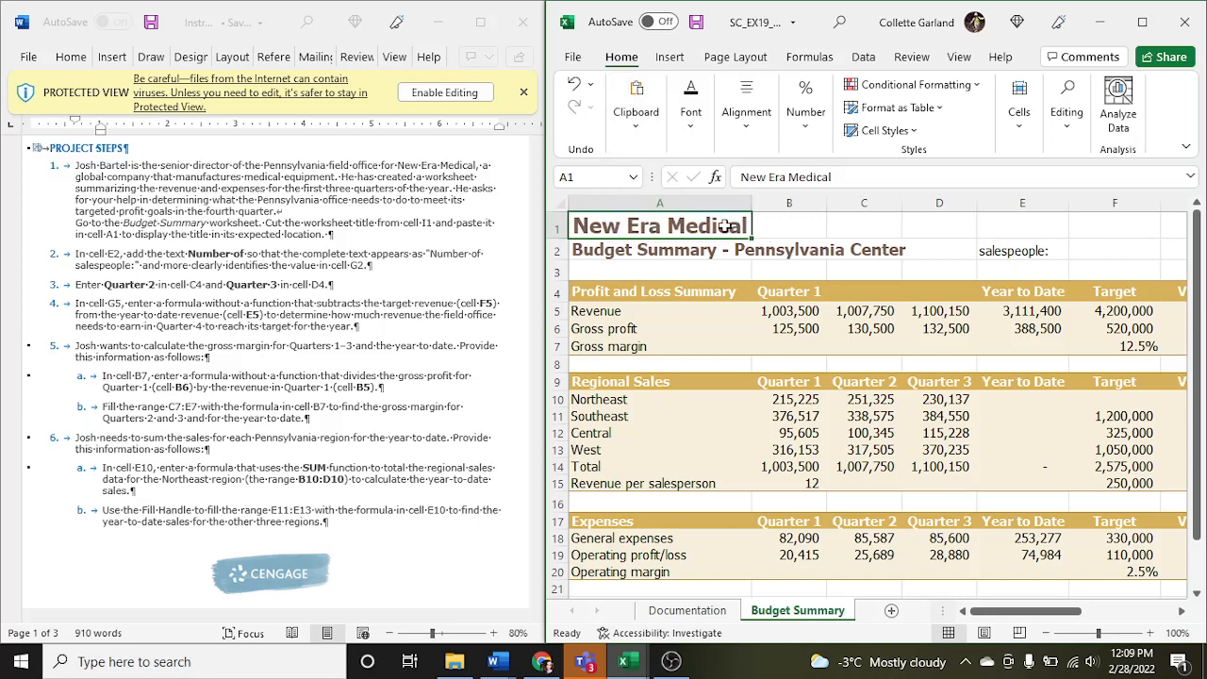
pyautogui.rightClick(708, 232)
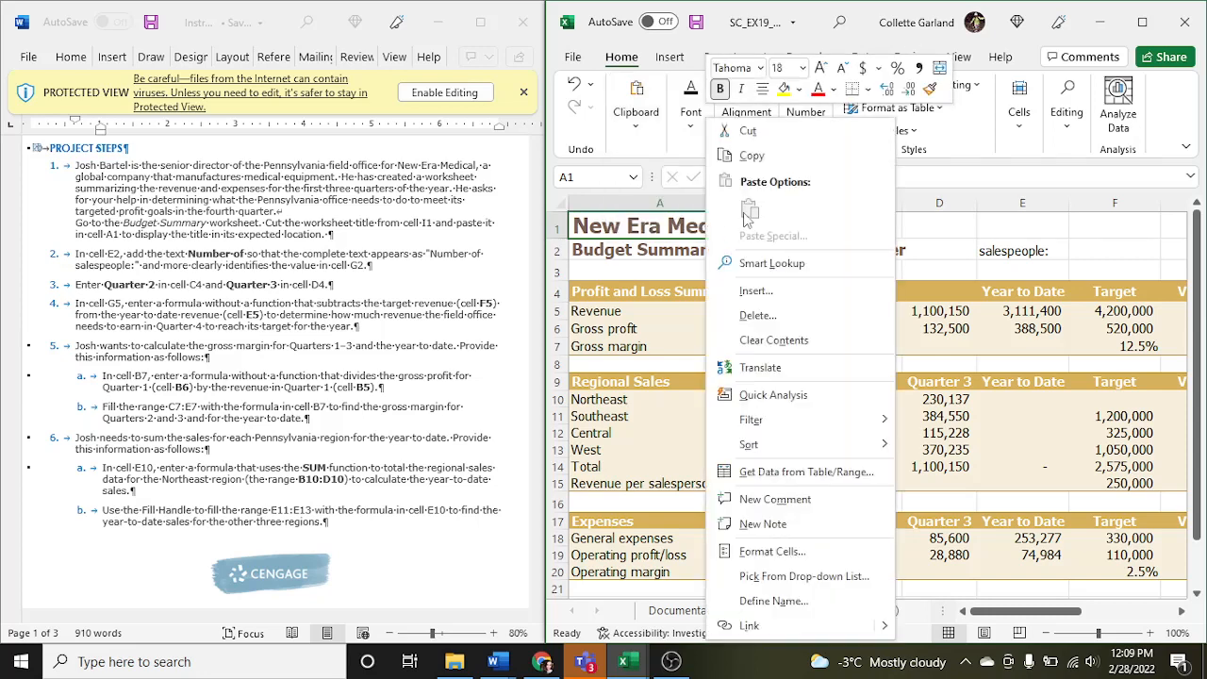
pyautogui.click(695, 217)
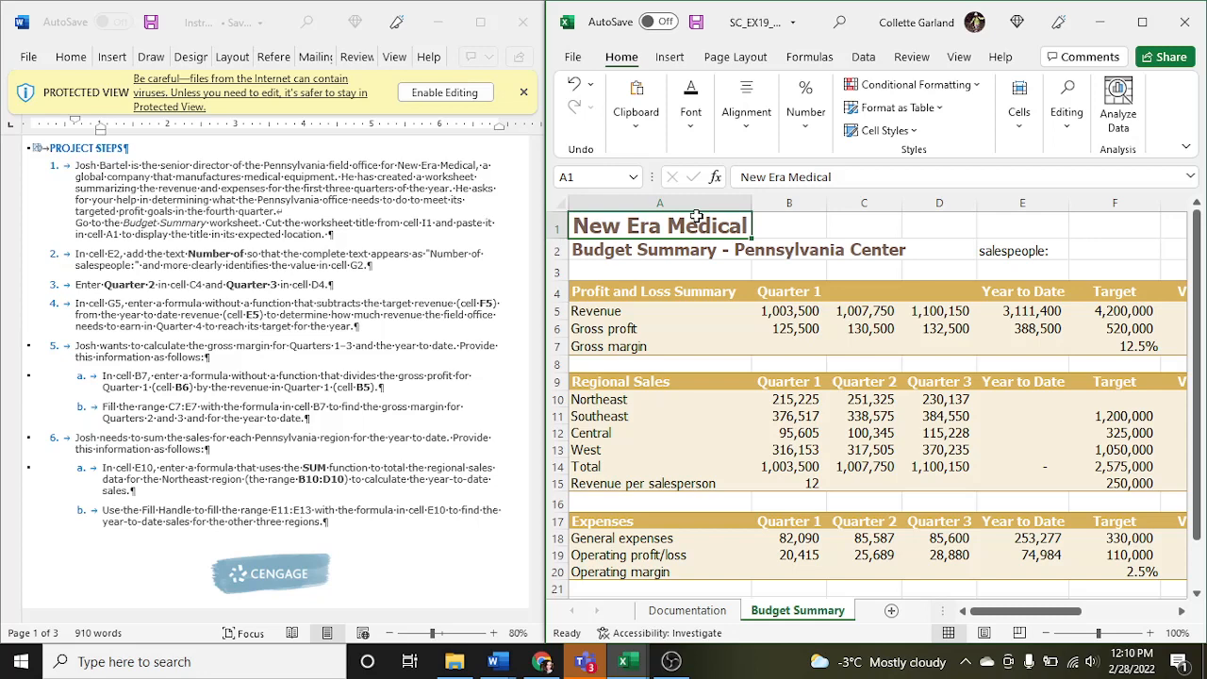
# - Add "Number of" before the existing text in cell E2 so it reads "Number of salespeople:"
pyautogui.click(986, 248)
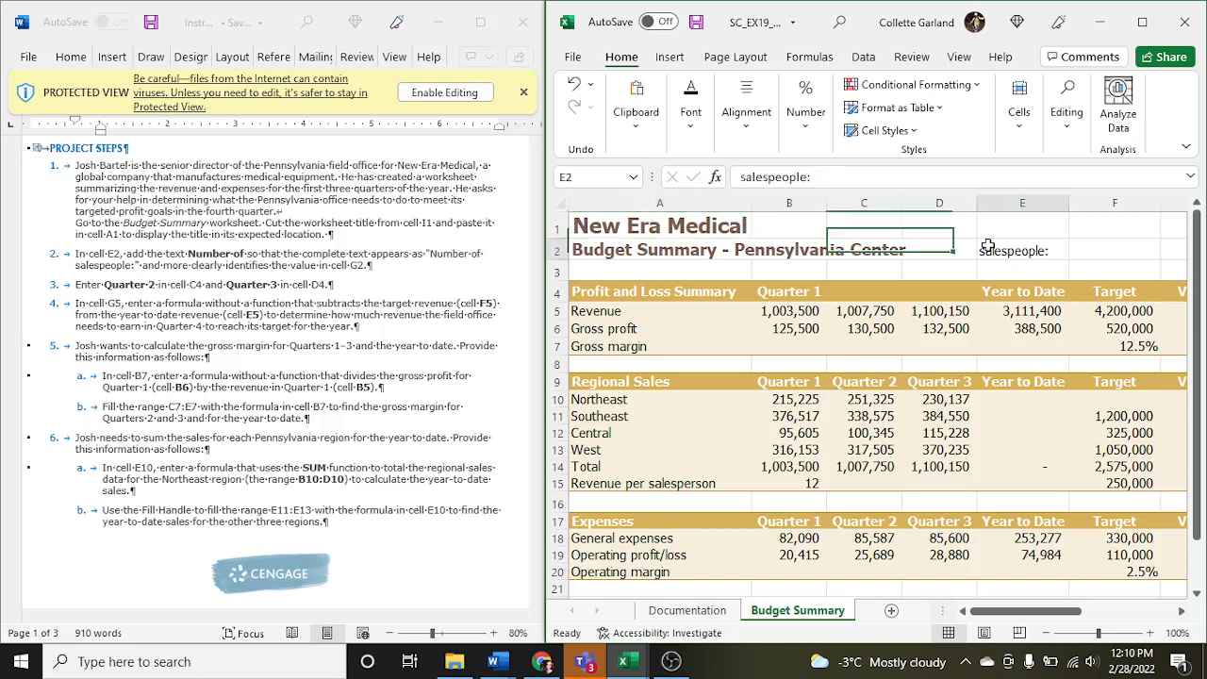
pyautogui.doubleClick(981, 250)
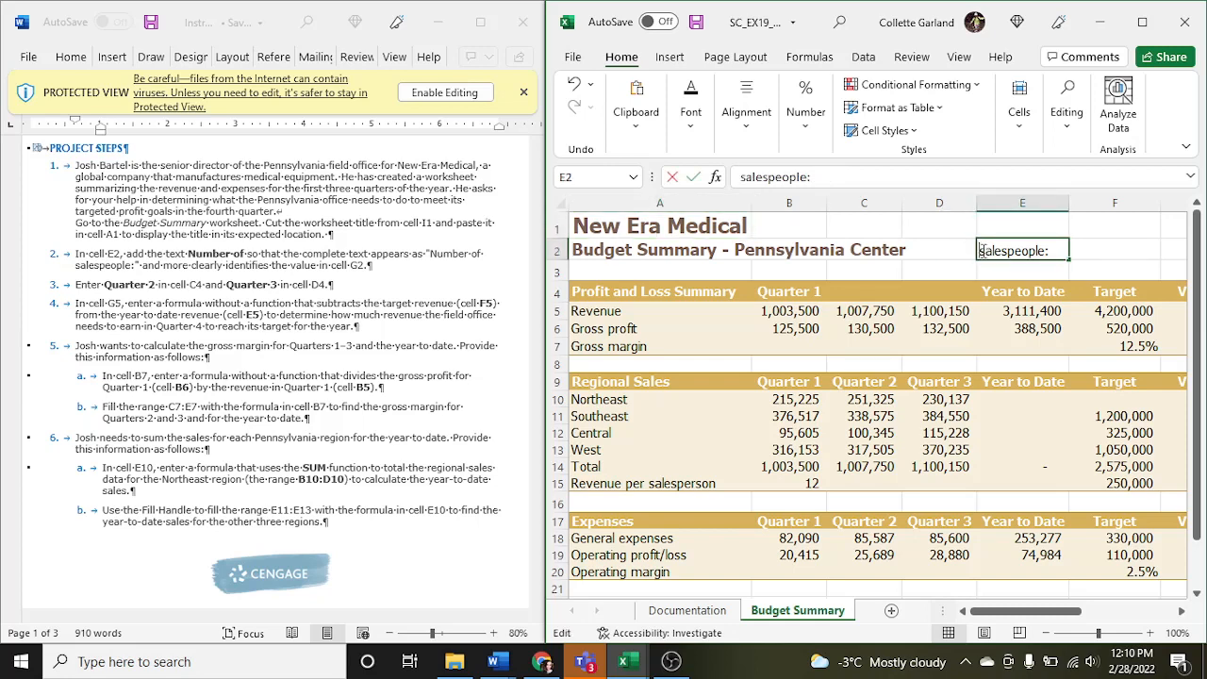
pyautogui.write('Number of')
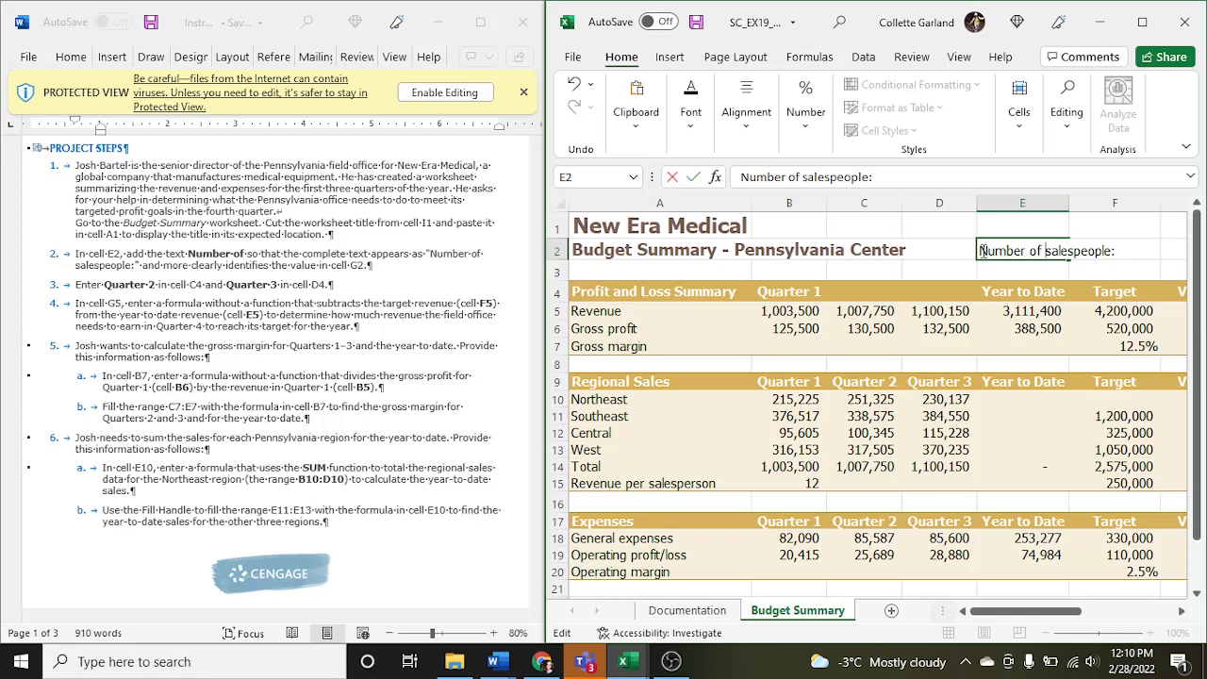
# - Enter the headings Quarter 2 in cell C4 and Quarter 3 in cell D4 of the Profit and Loss Summary
pyautogui.click(852, 291)
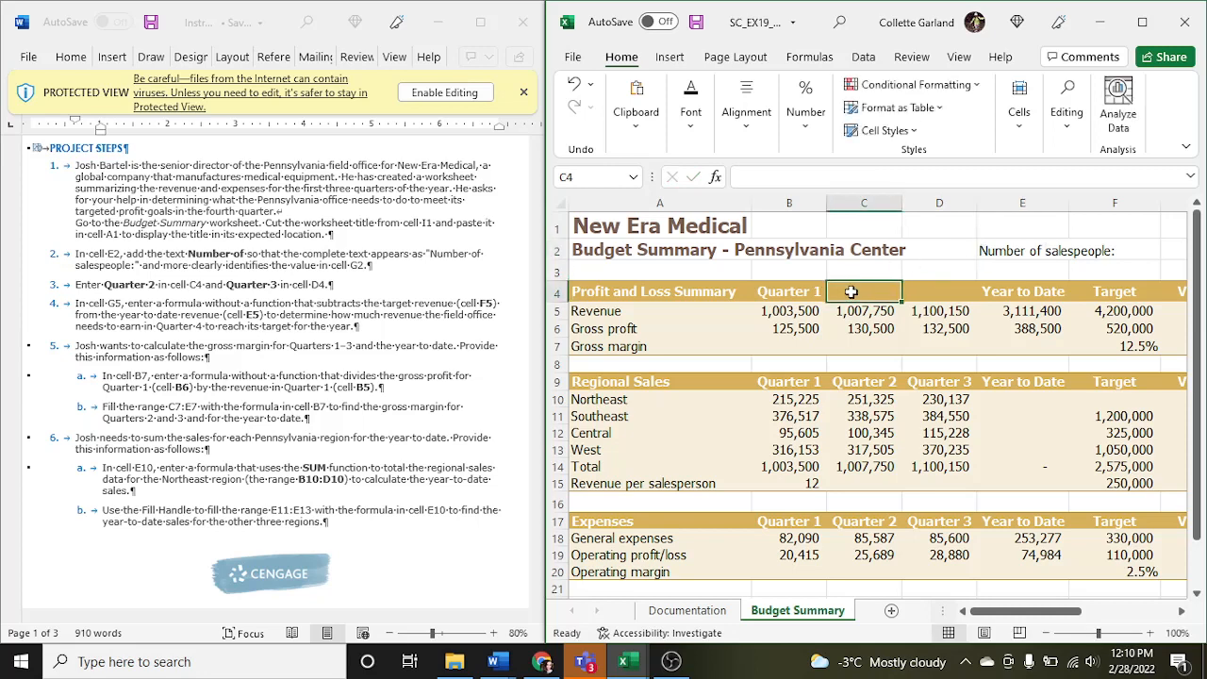
pyautogui.write('Quarter')
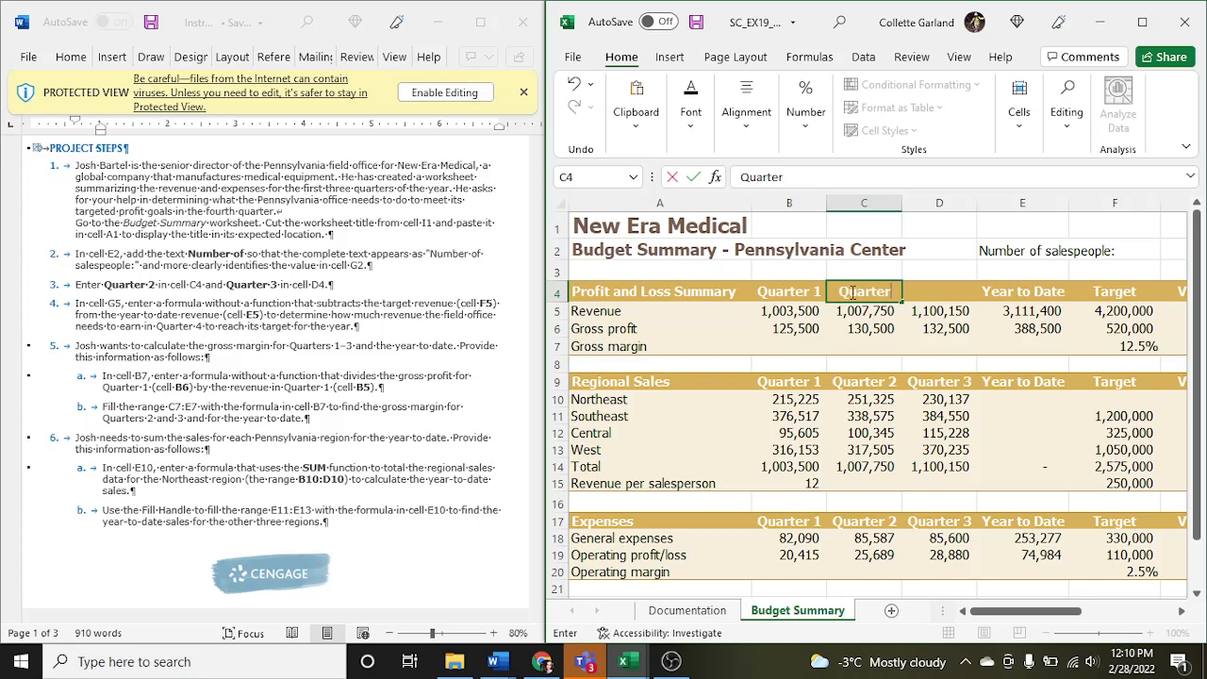
pyautogui.write(' 2')
pyautogui.press('Tab')
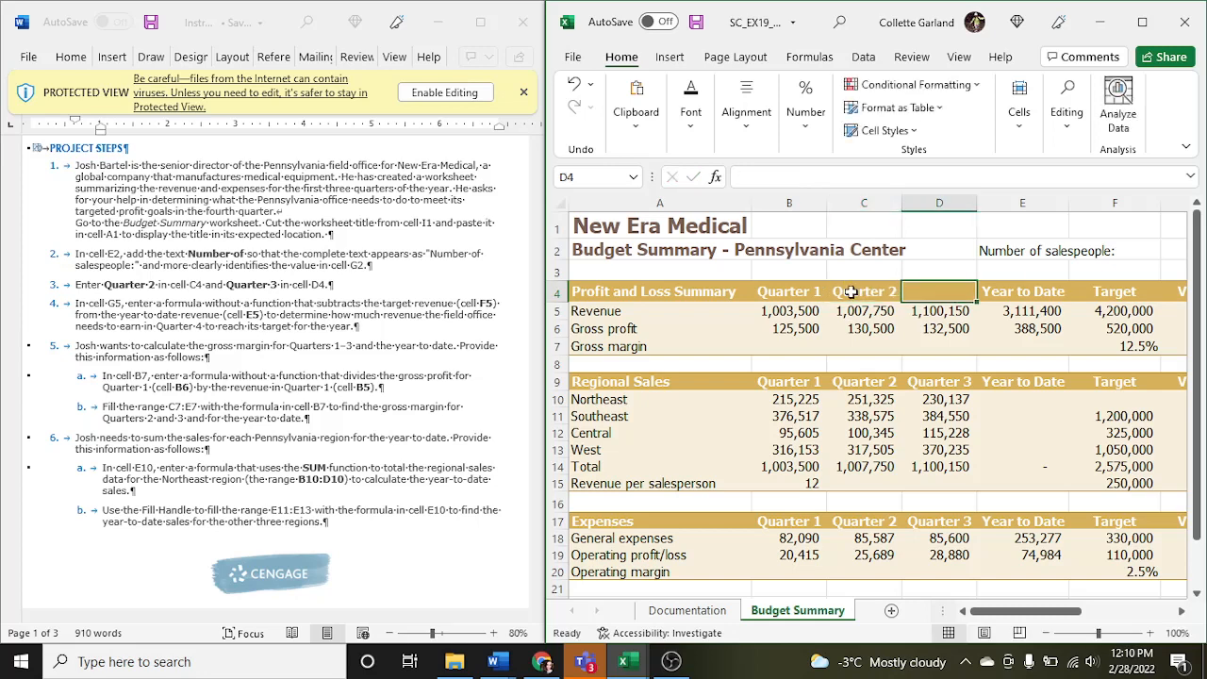
pyautogui.write('Quarter 3')
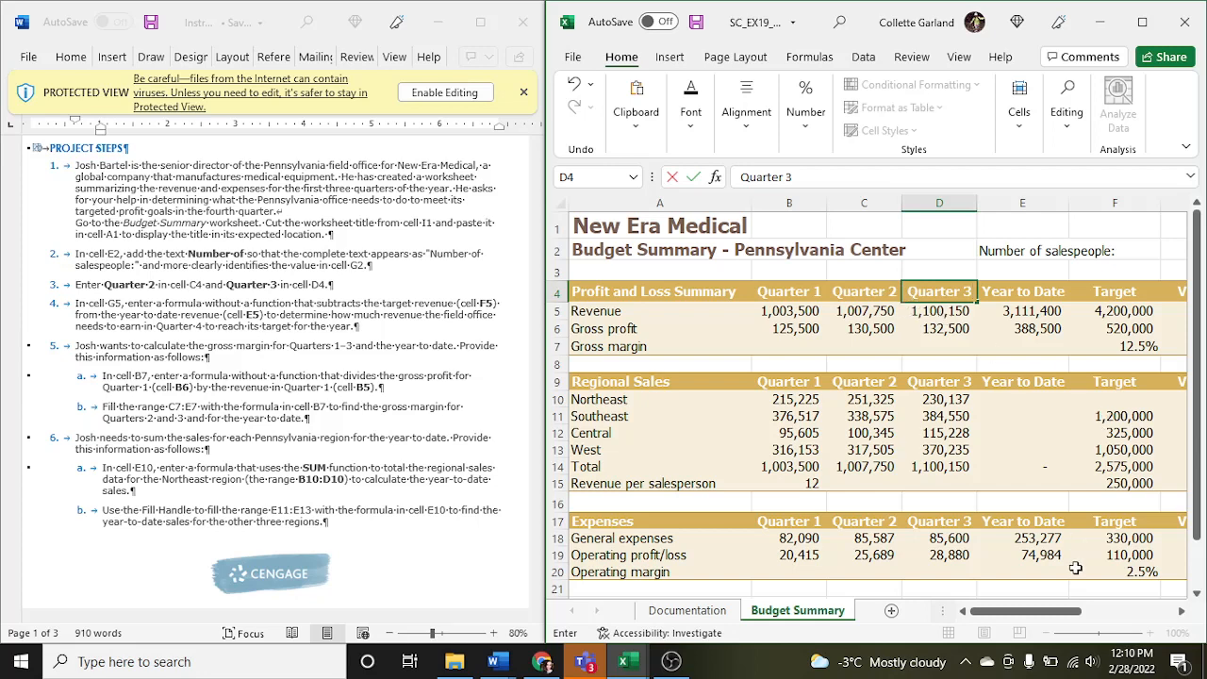
# - Enter the formula =E5-F5 in cell G5 to calculate the revenue variance from target
pyautogui.moveTo(1070, 613); pyautogui.dragTo(1073, 614)
pyautogui.moveTo(1047, 613); pyautogui.dragTo(1065, 613)
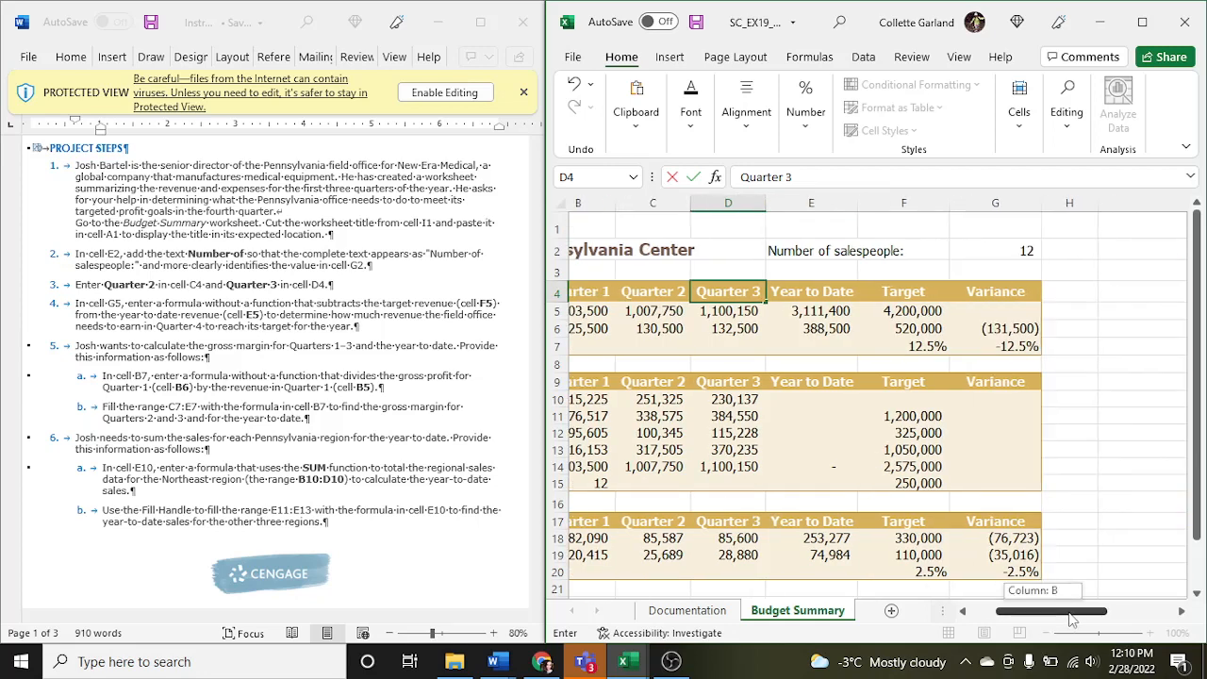
pyautogui.click(1004, 309)
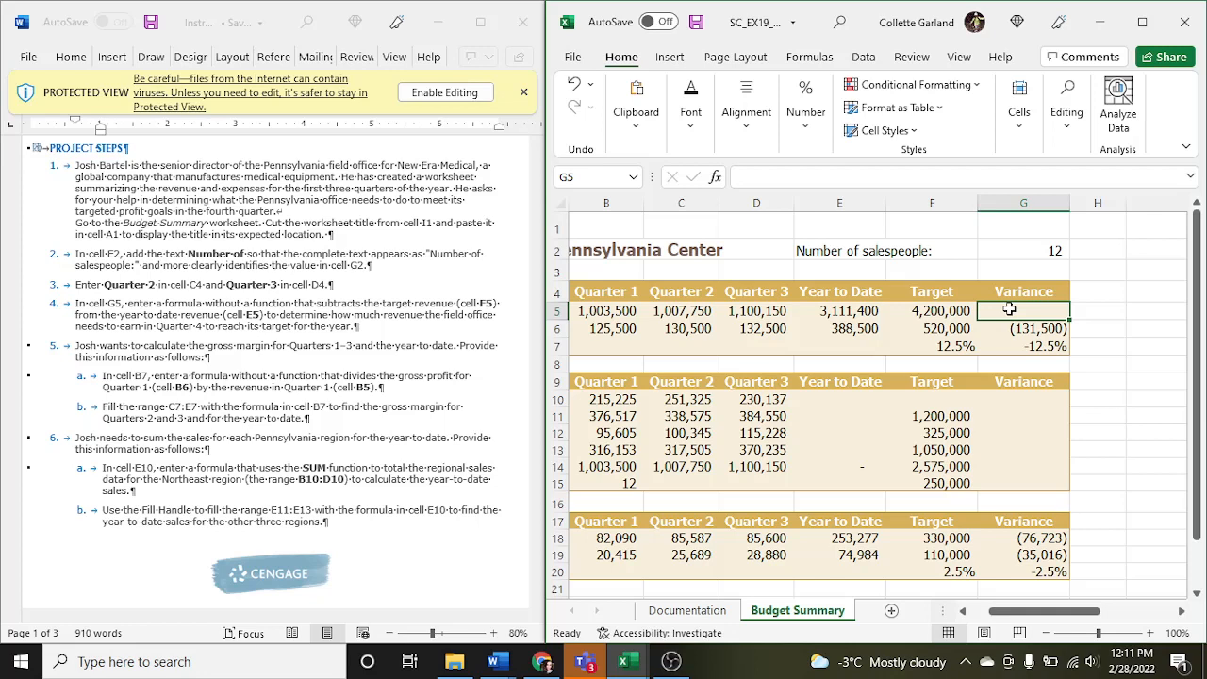
pyautogui.write('=')
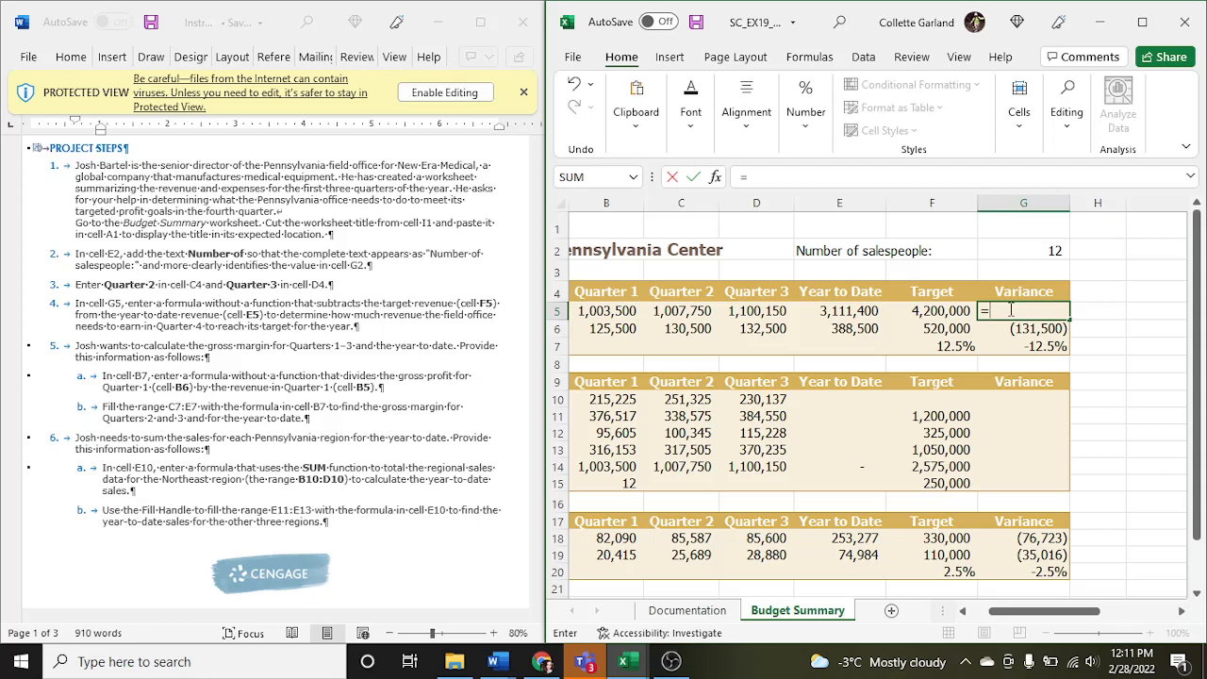
pyautogui.write('E5')
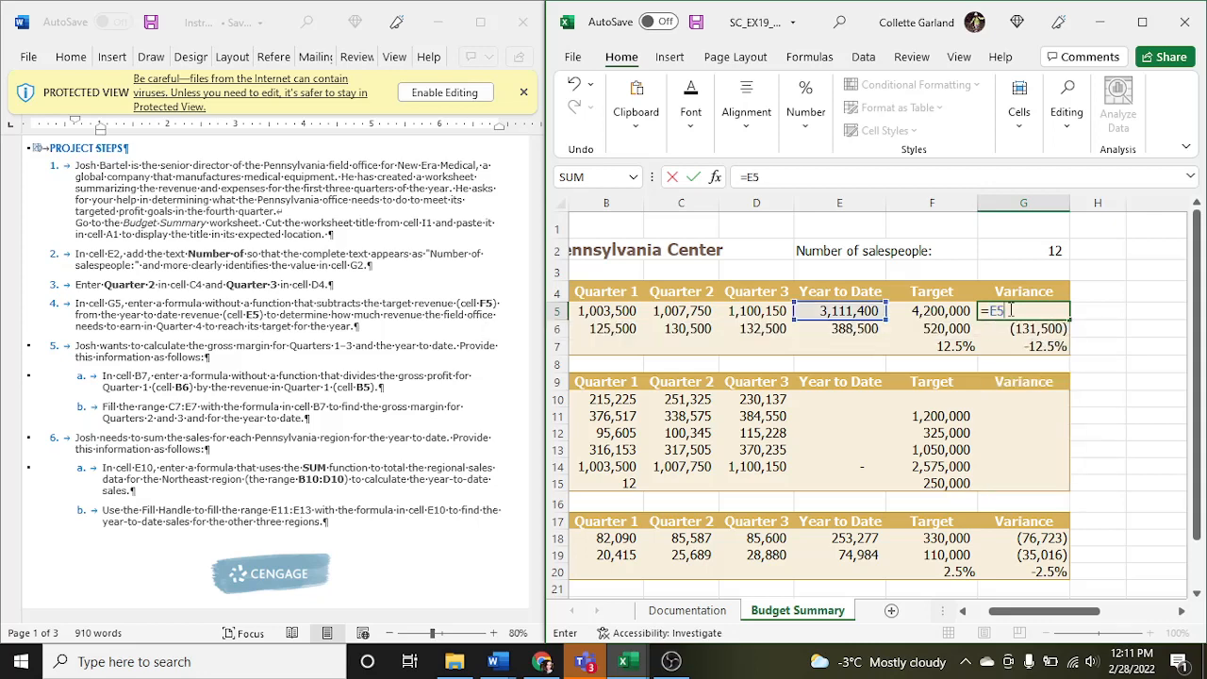
pyautogui.write('-F5')
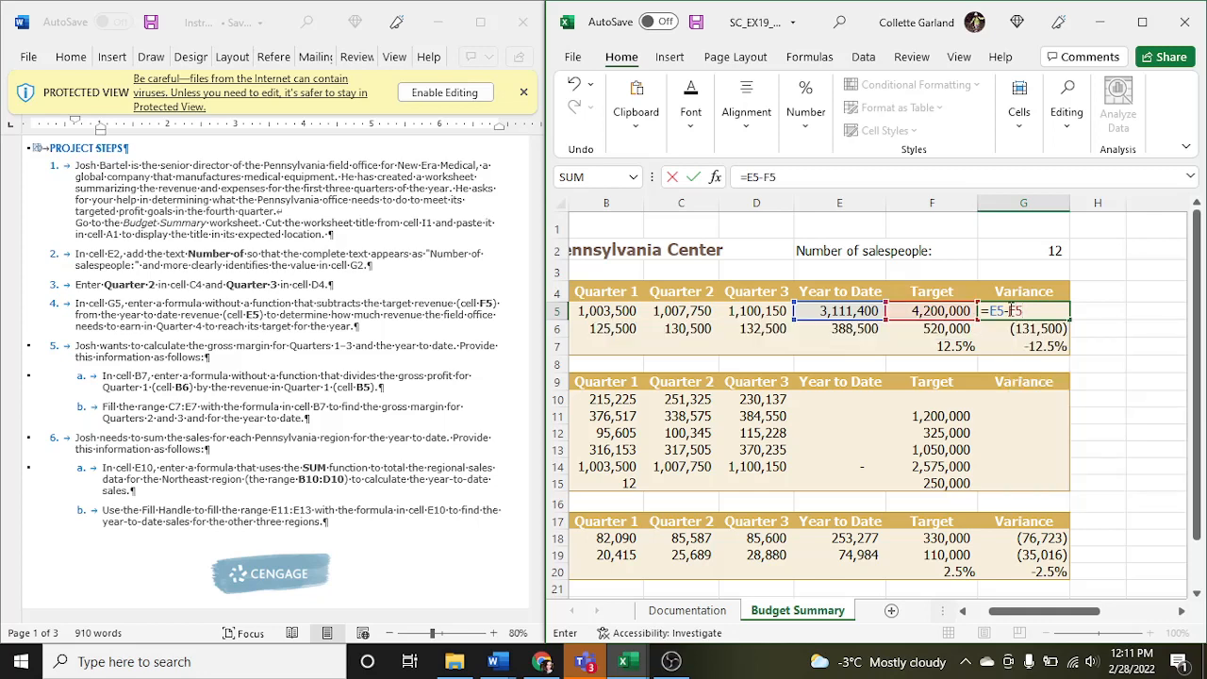
pyautogui.press('Return')
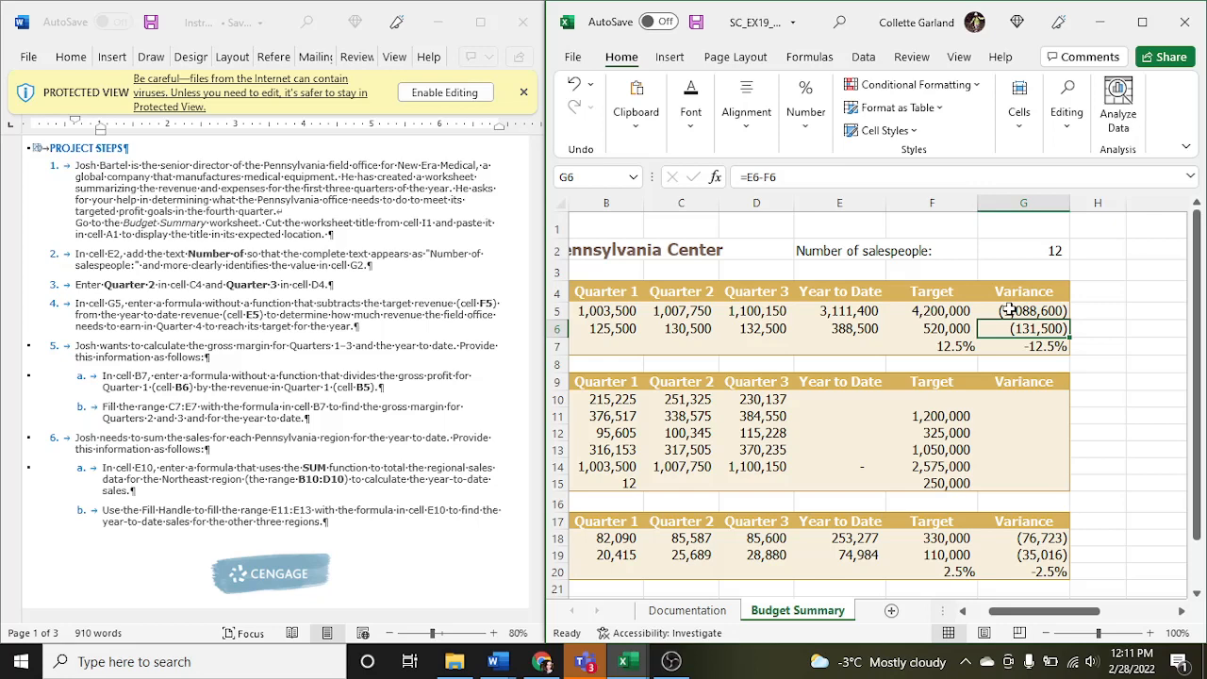
# - Enter the formula =B6/B5 in cell B7 to calculate the Quarter 1 gross margin
pyautogui.click(617, 347)
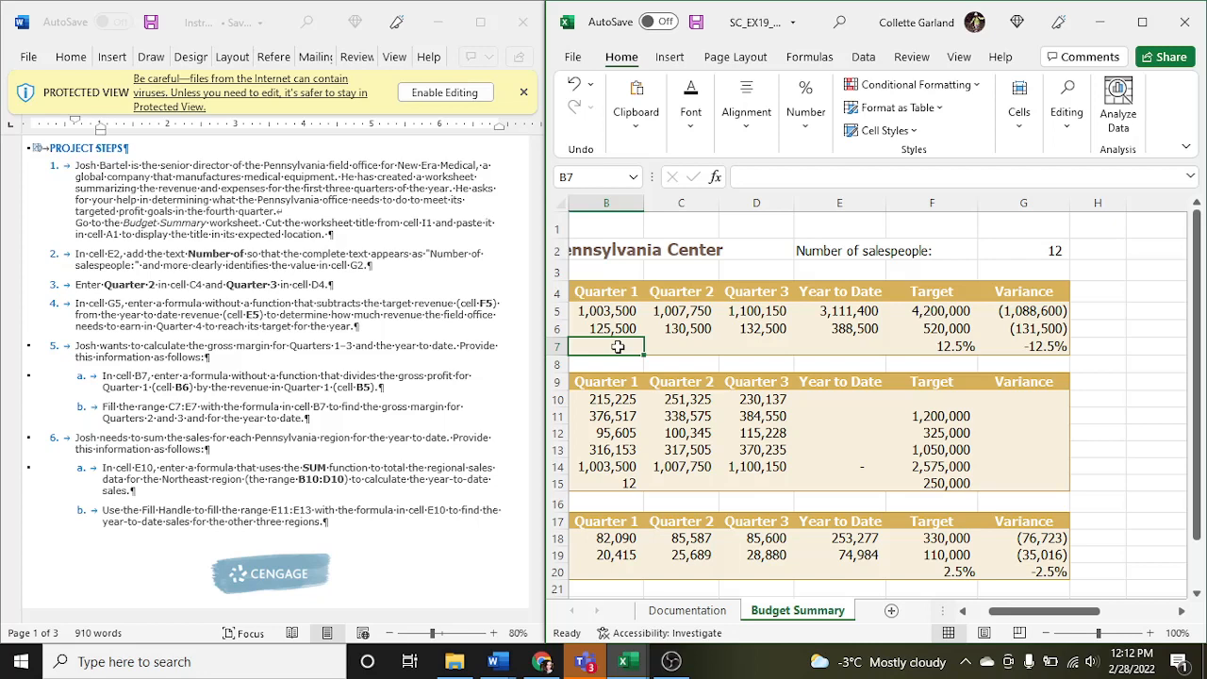
pyautogui.write('=')
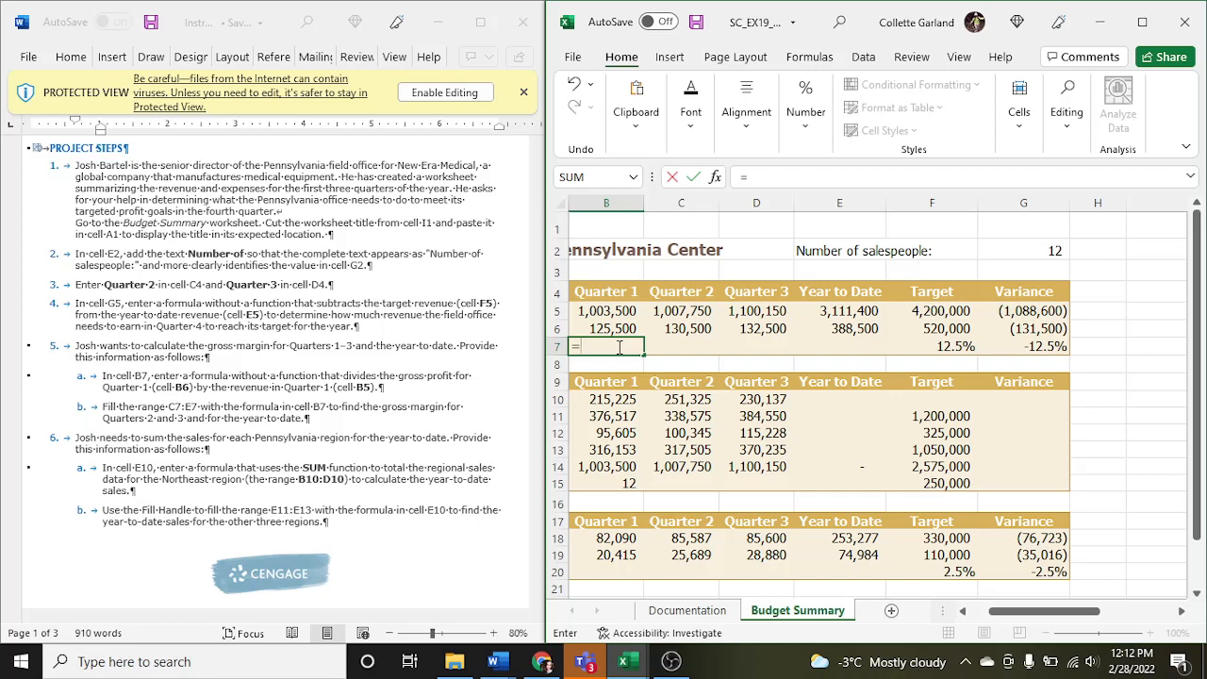
pyautogui.write('B')
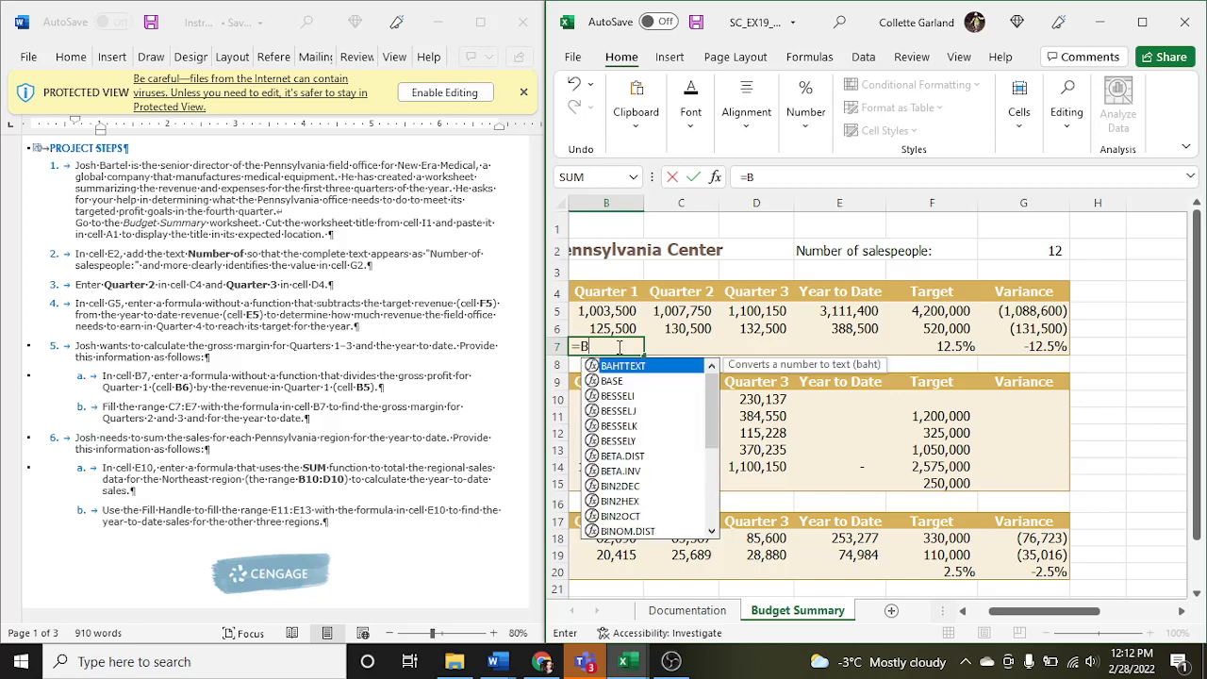
pyautogui.write('6/B5')
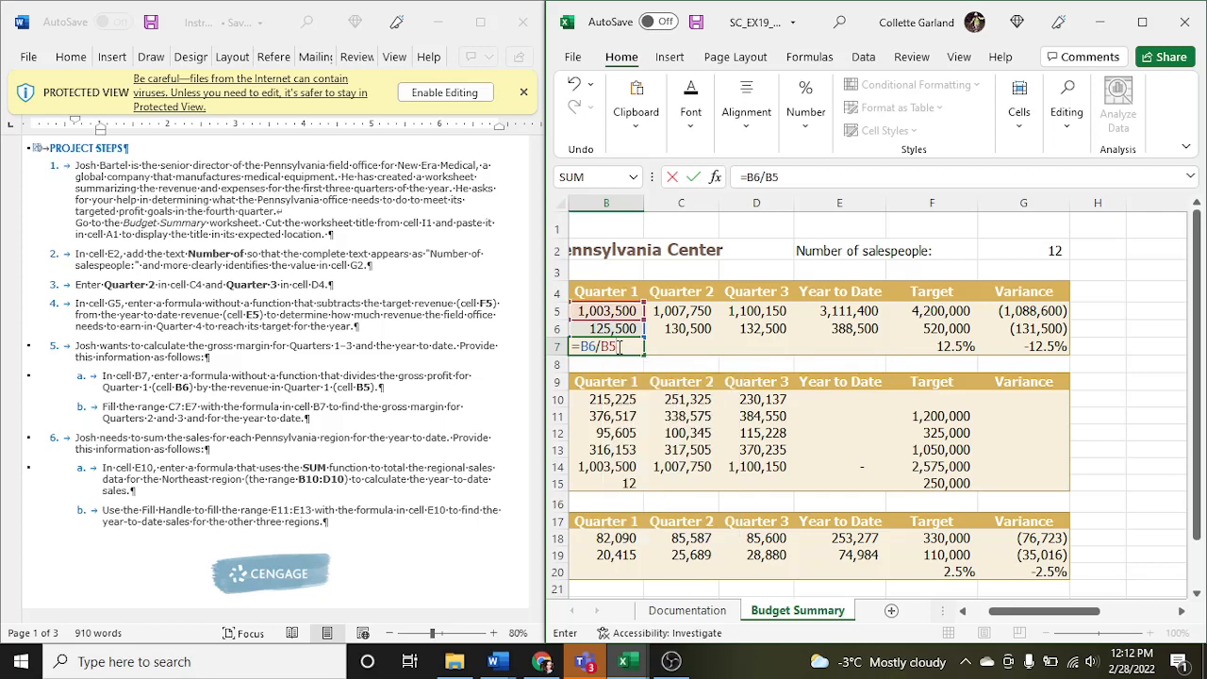
pyautogui.press('Return')
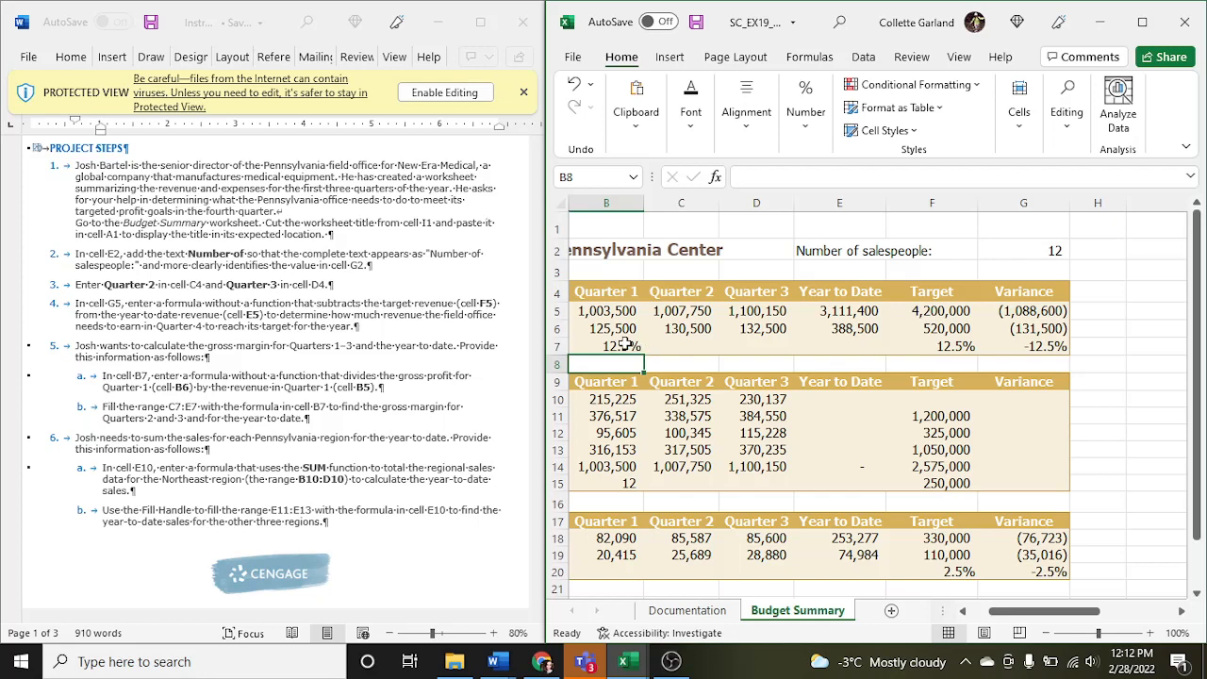
# - Fill the gross margin formula from cell B7 across the range C7:E7 and check the copied formulas
pyautogui.click(621, 346)
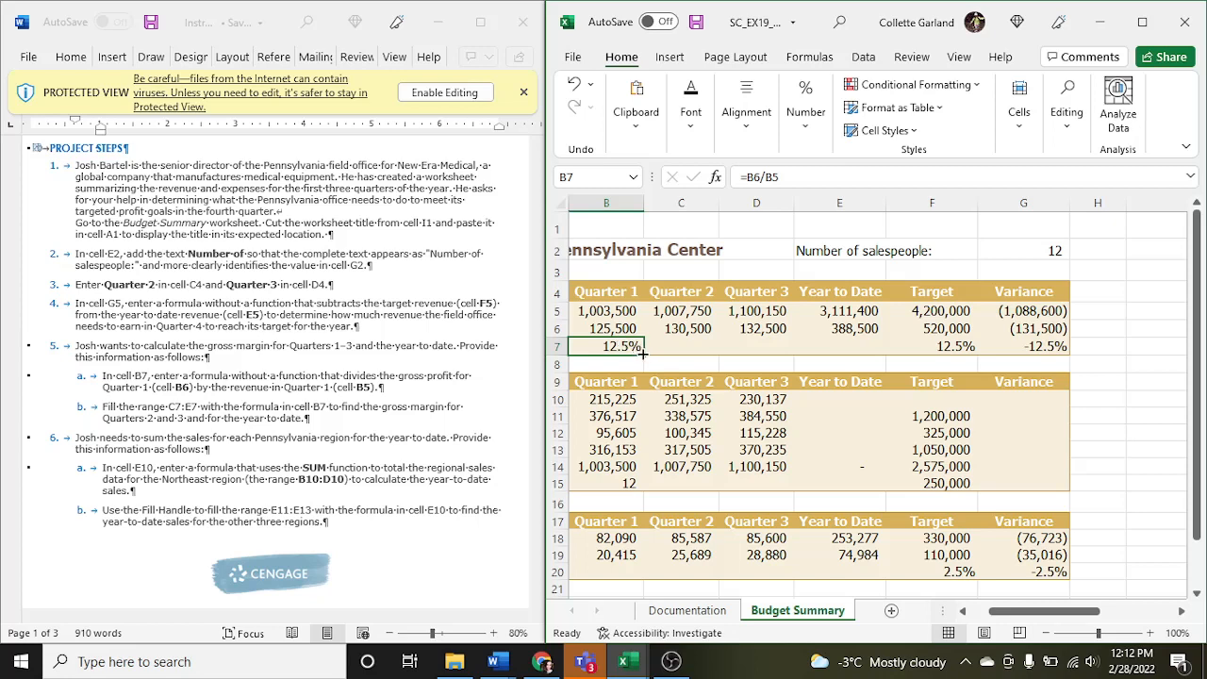
pyautogui.moveTo(643, 349); pyautogui.dragTo(881, 345)
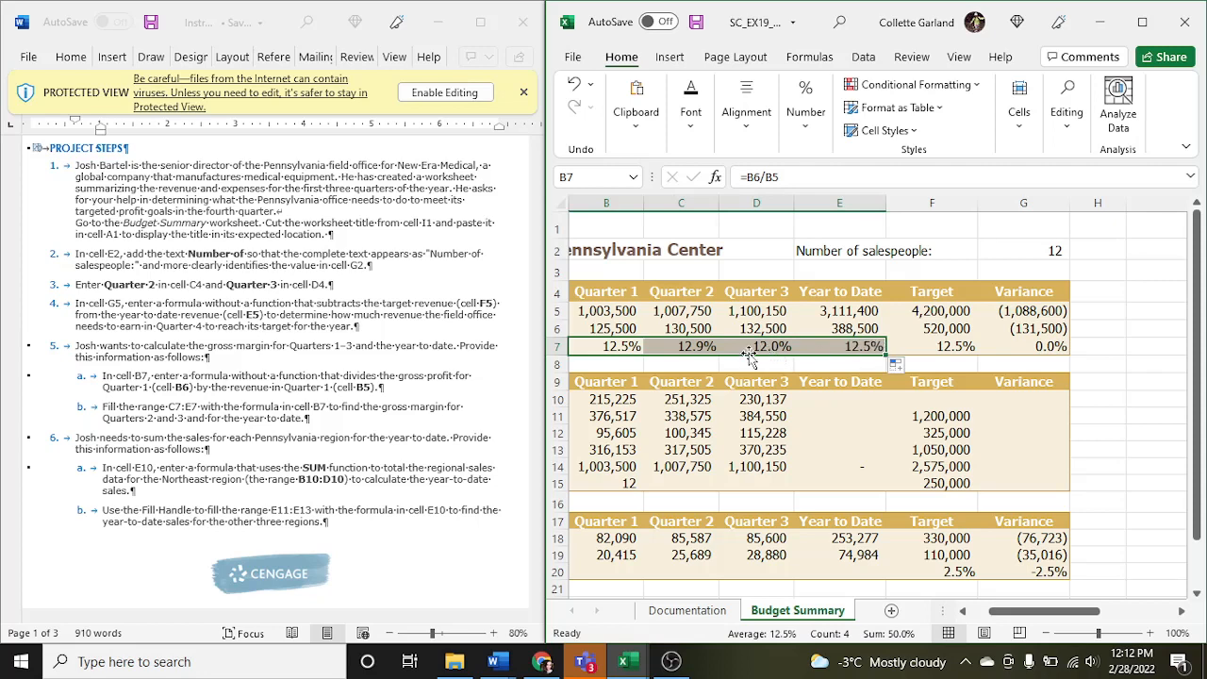
pyautogui.click(693, 348)
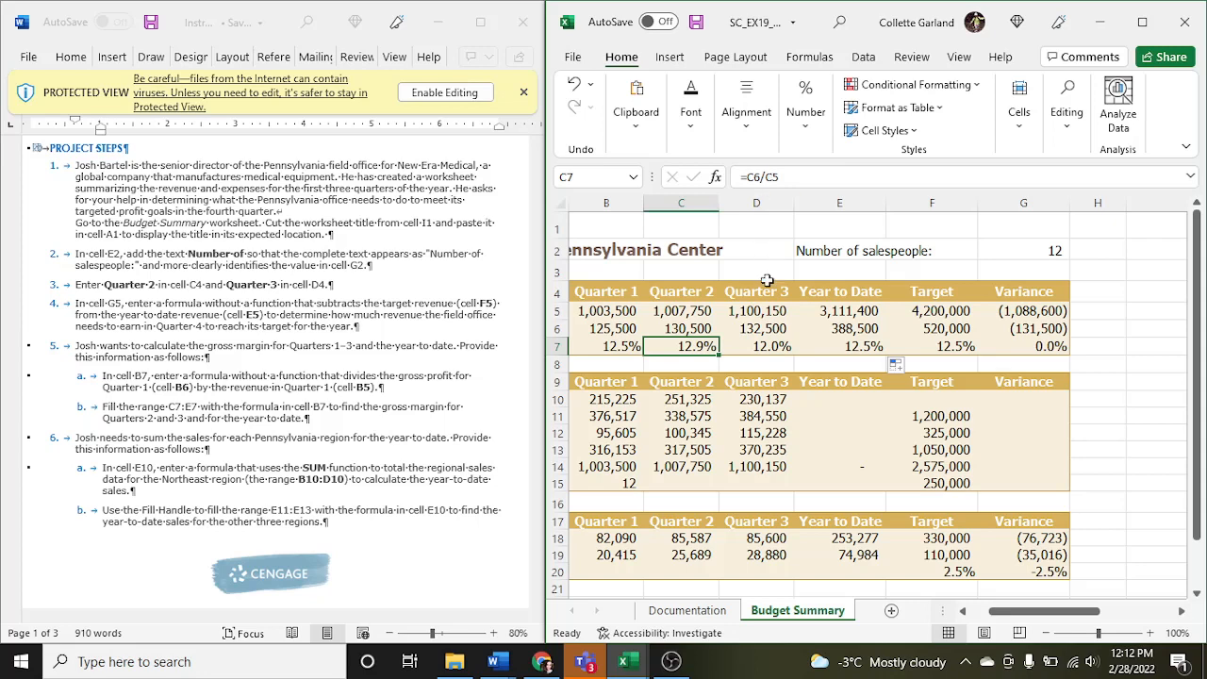
pyautogui.click(764, 346)
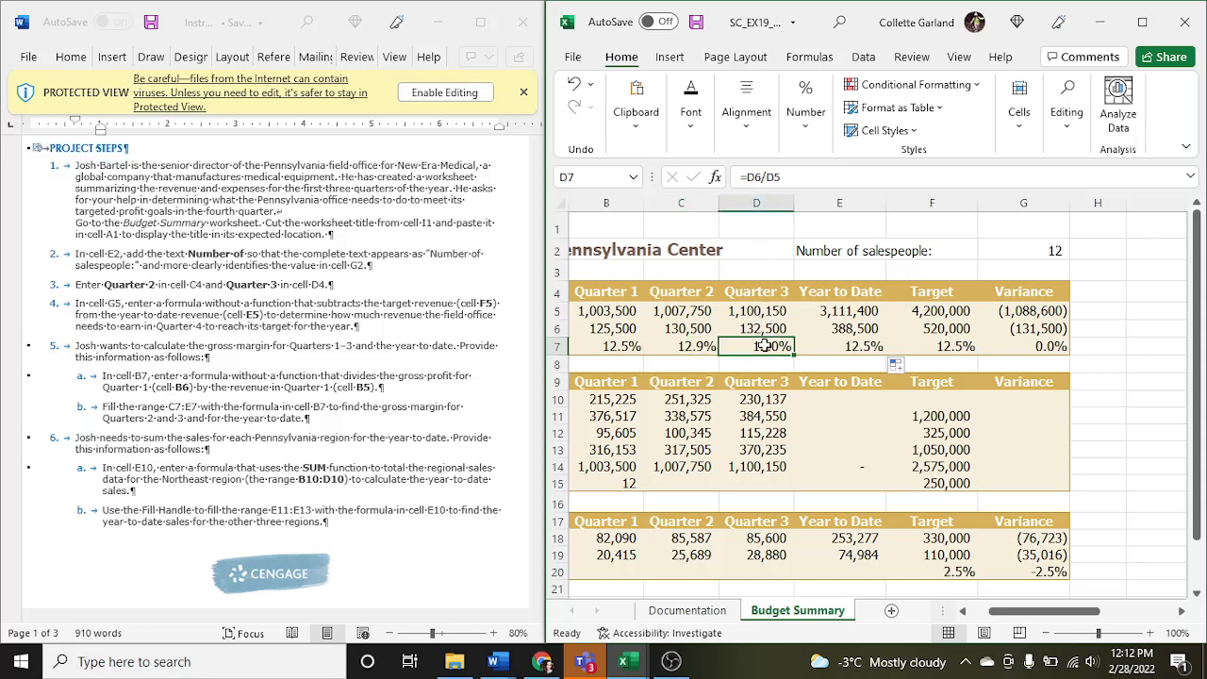
pyautogui.click(816, 343)
pyautogui.click(754, 346)
# - Enter =SUM(B10:D10) in cell E10 to total the Northeast year-to-date sales, and fill the formula down through E11:E13
pyautogui.click(816, 400)
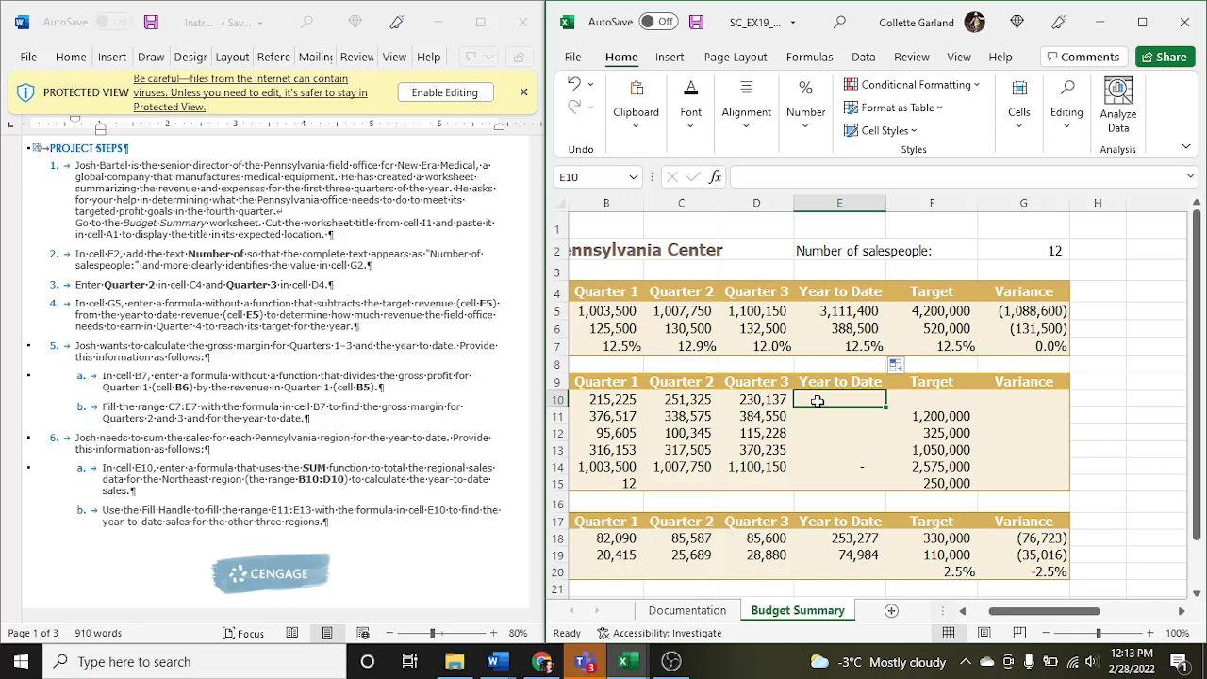
pyautogui.write('=')
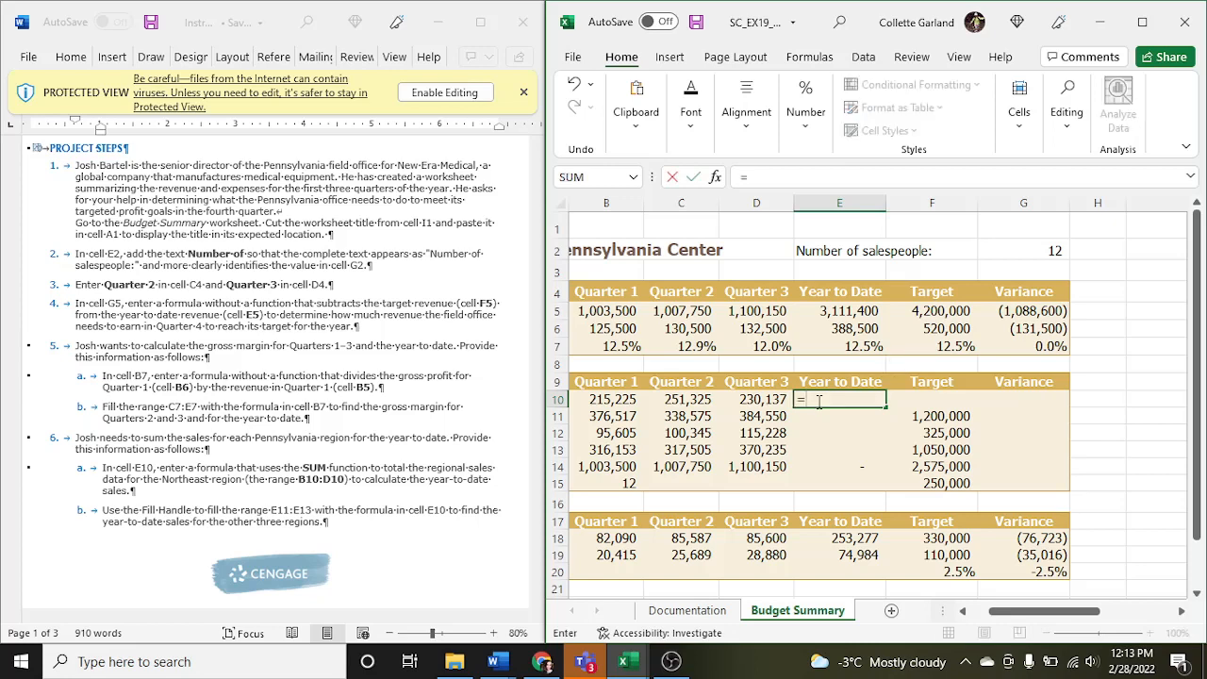
pyautogui.write('SUM')
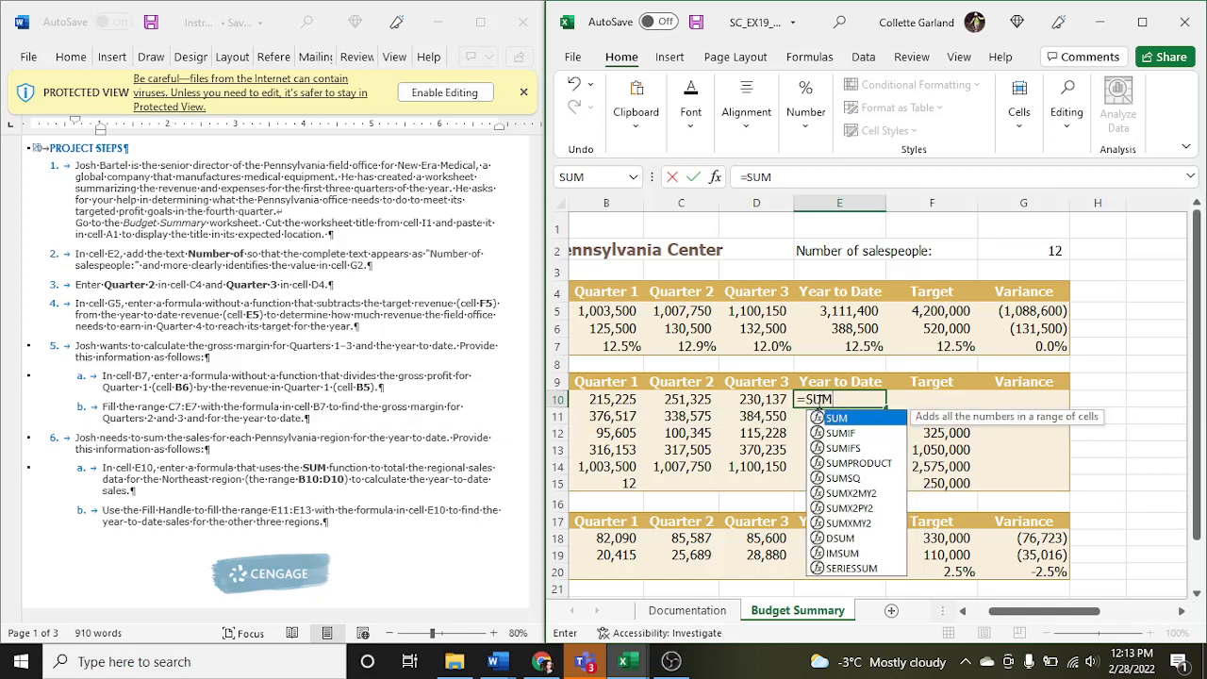
pyautogui.doubleClick(840, 418)
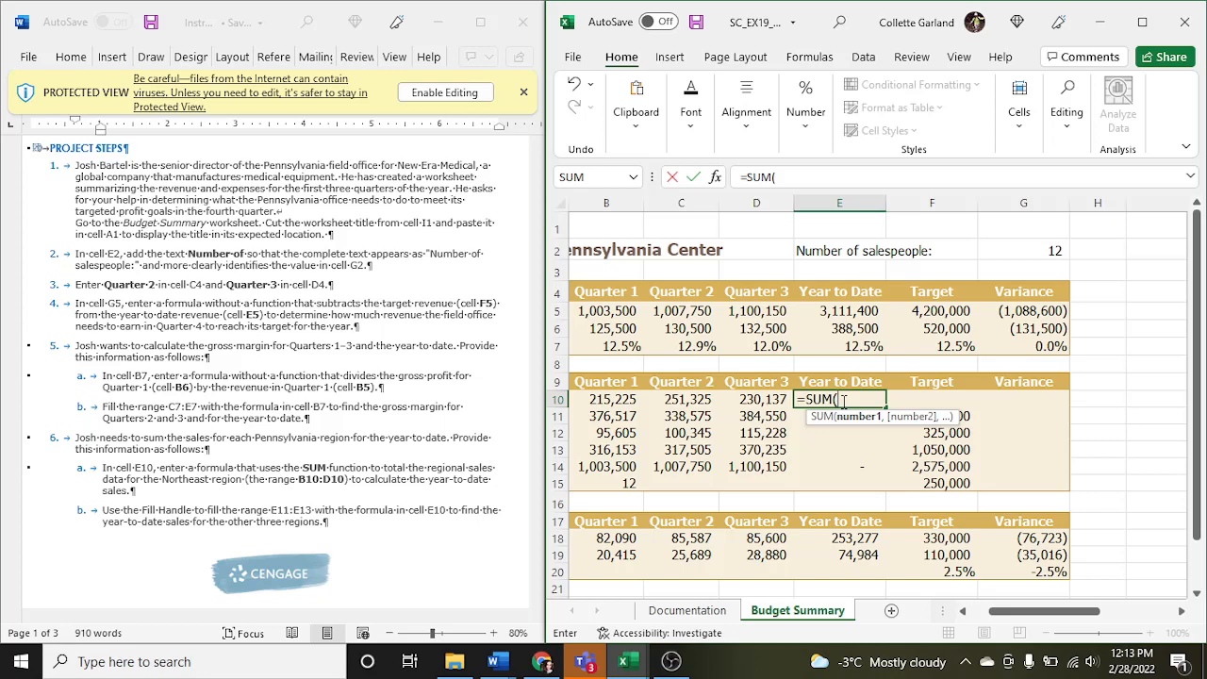
pyautogui.write('B10')
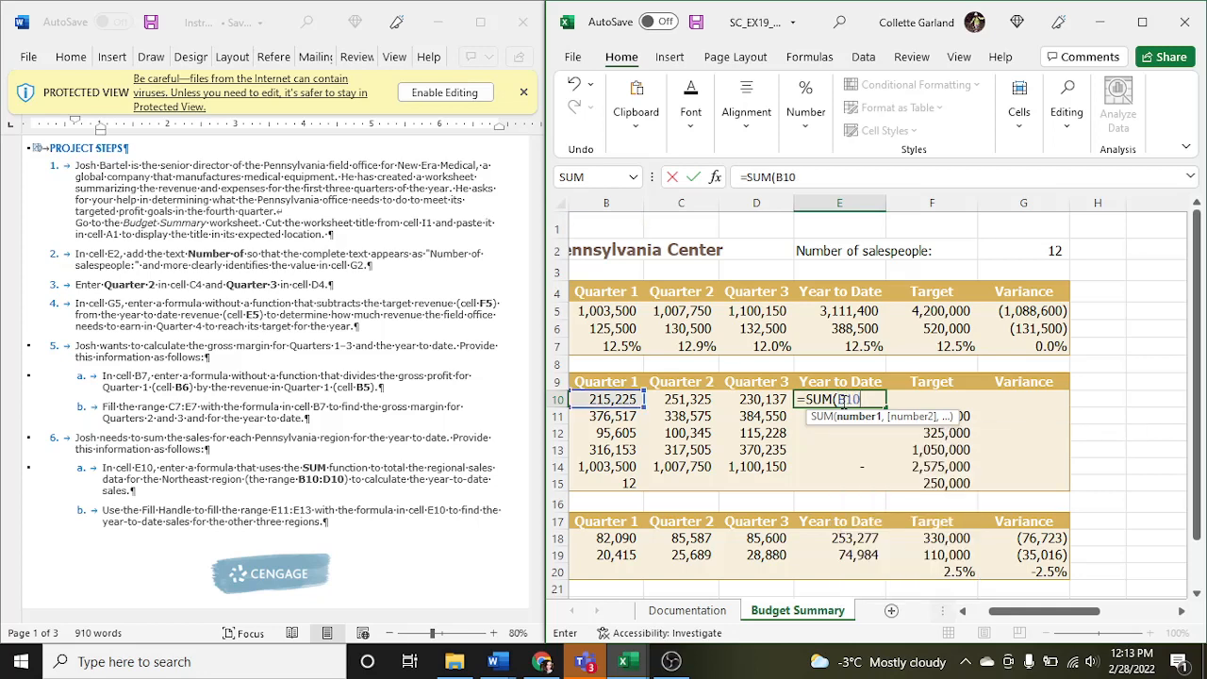
pyautogui.write(':D10')
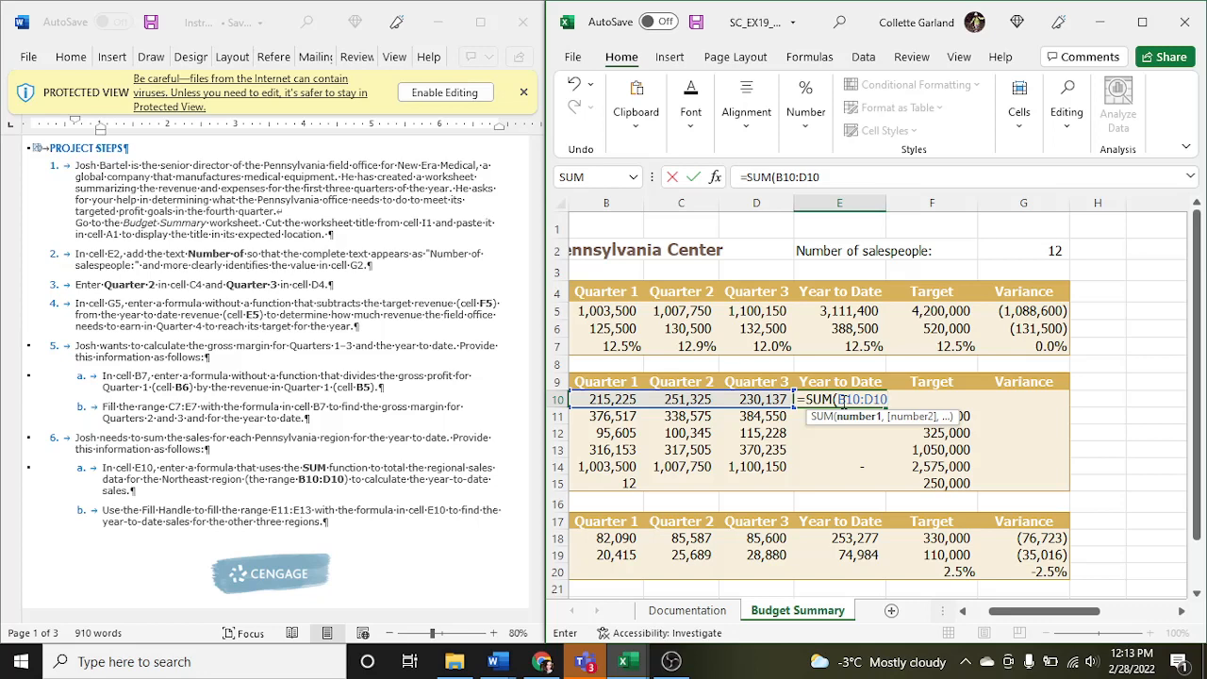
pyautogui.write(')')
pyautogui.press('Return')
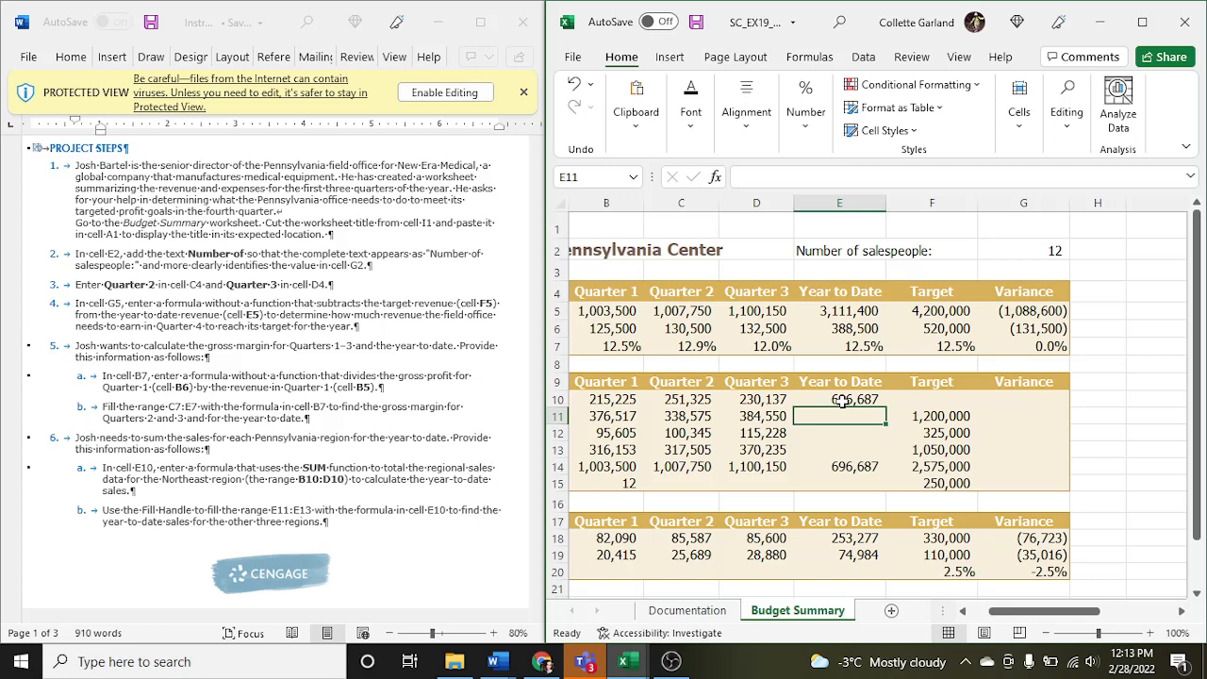
pyautogui.click(842, 400)
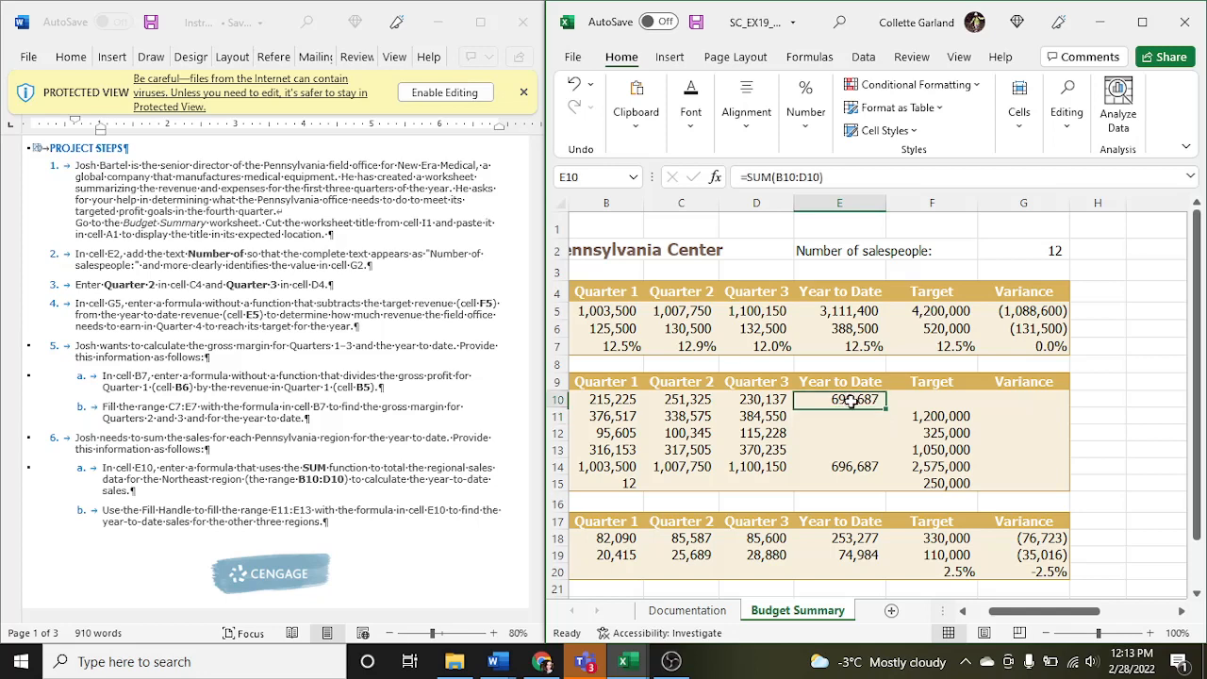
pyautogui.moveTo(883, 408); pyautogui.dragTo(878, 452)
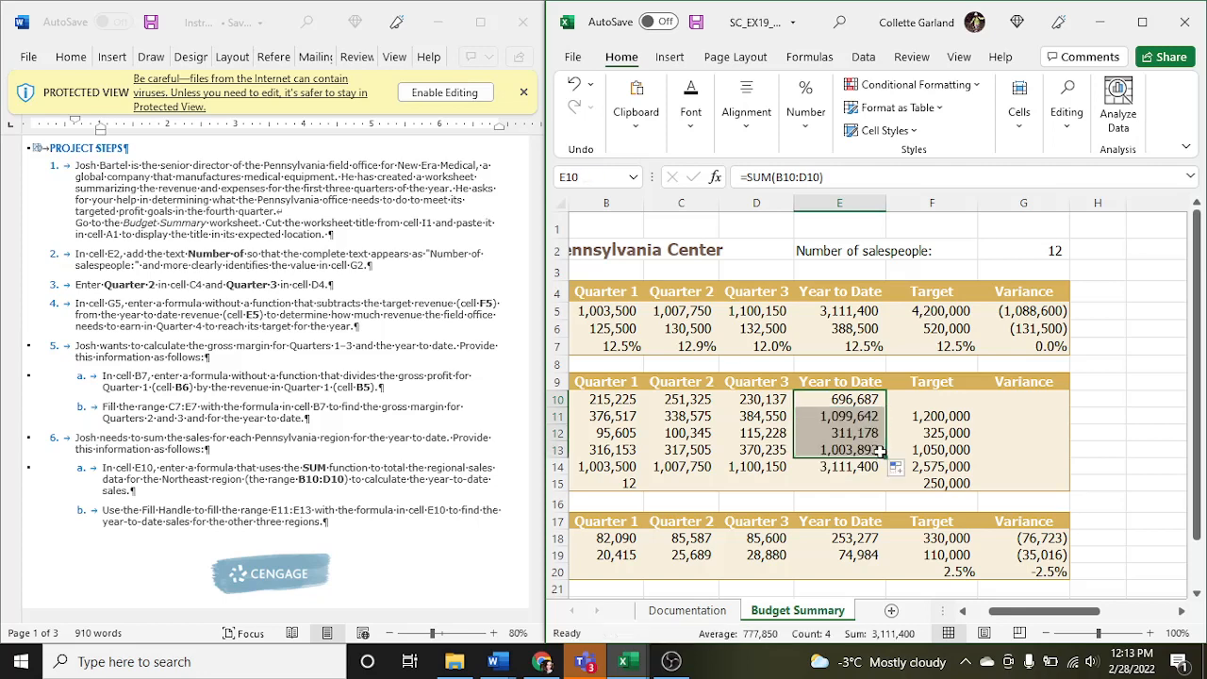
# - Read the next project steps in the instructions document and enter 925000 in cell F10 as the Northeast sales target
pyautogui.click(403, 490)
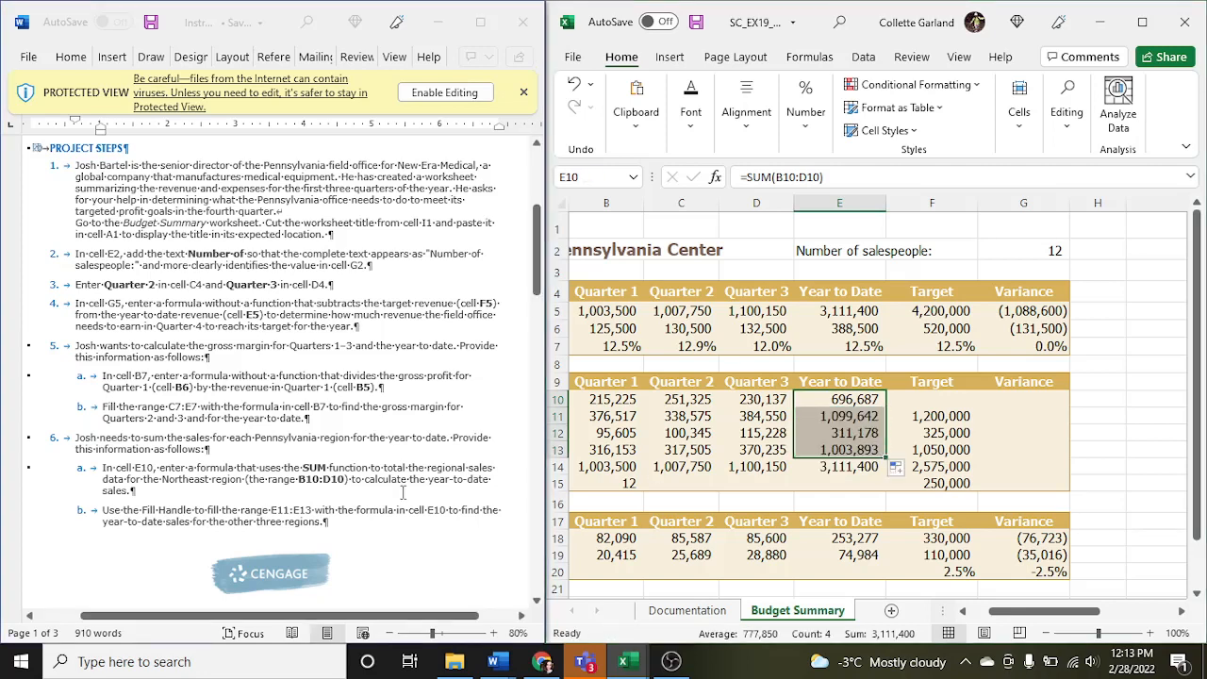
pyautogui.scroll(-5, 404, 491)
pyautogui.scroll(-3, 403, 492)
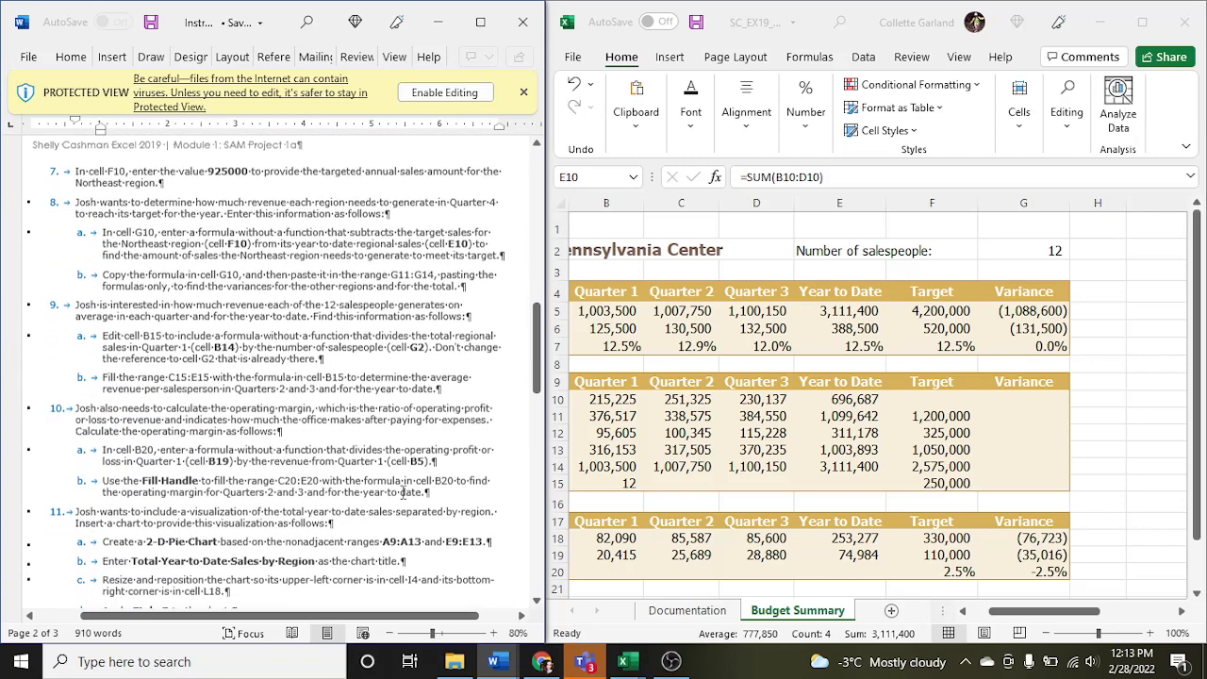
pyautogui.click(916, 396)
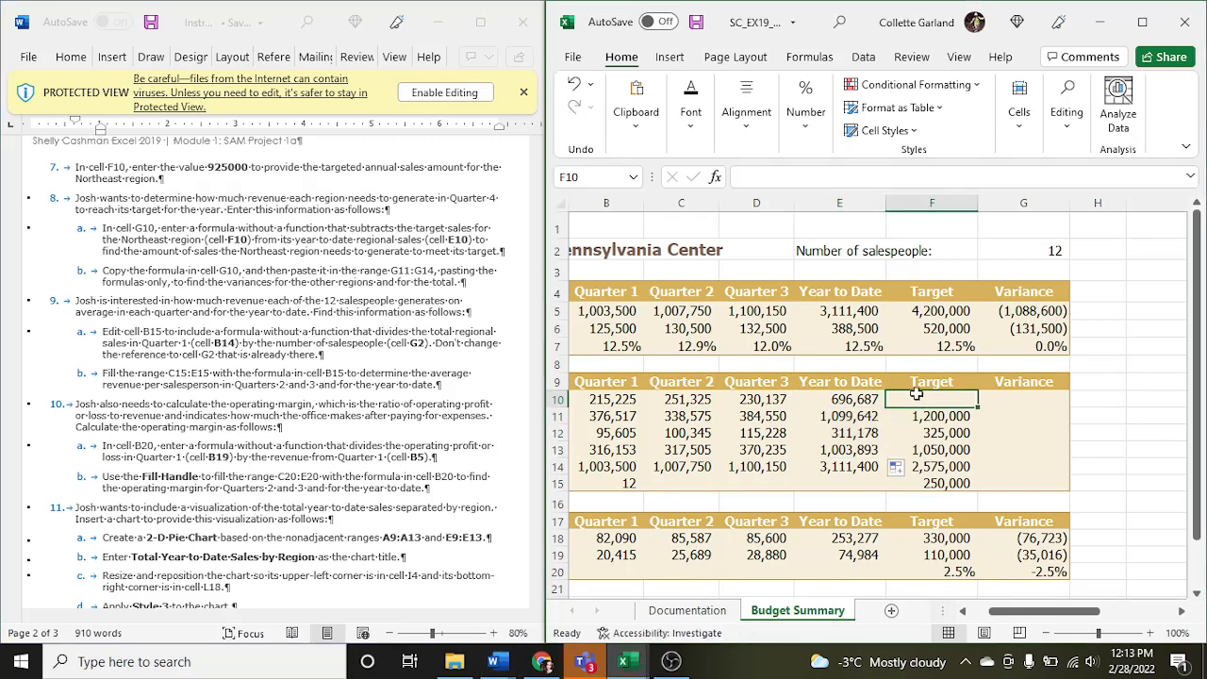
pyautogui.write('9')
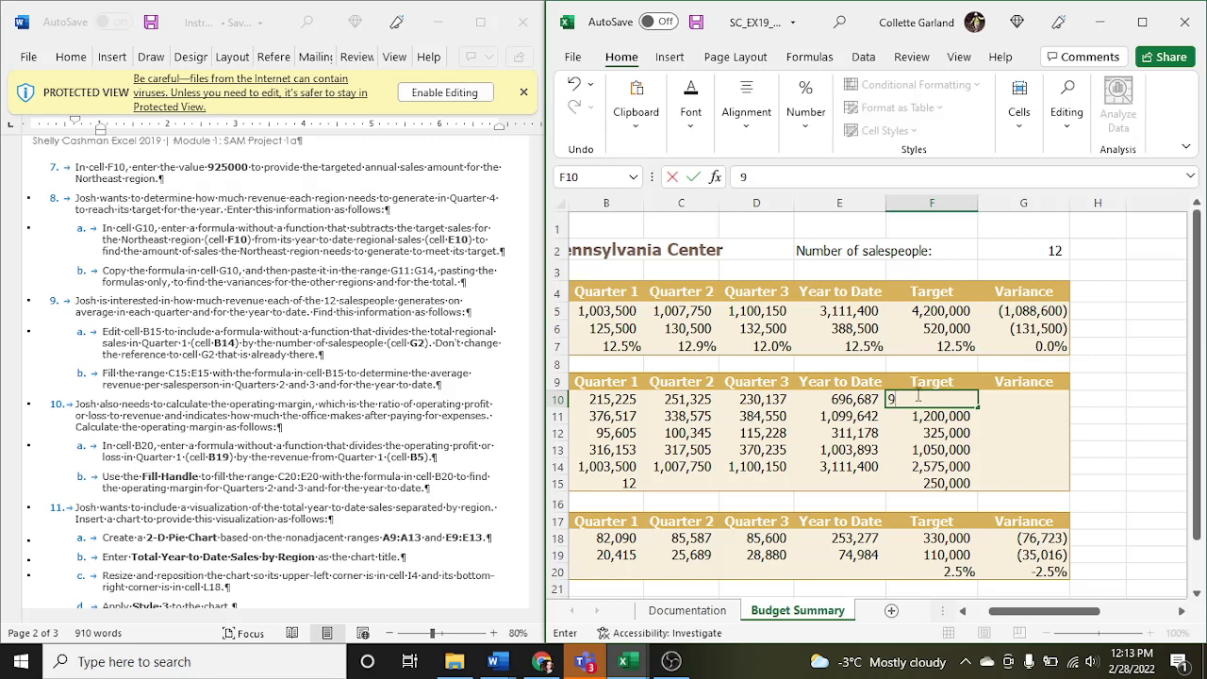
pyautogui.write('25000')
# - Enter the formula =E10-F10 in cell G10 to calculate the Northeast region's sales variance
pyautogui.click(988, 400)
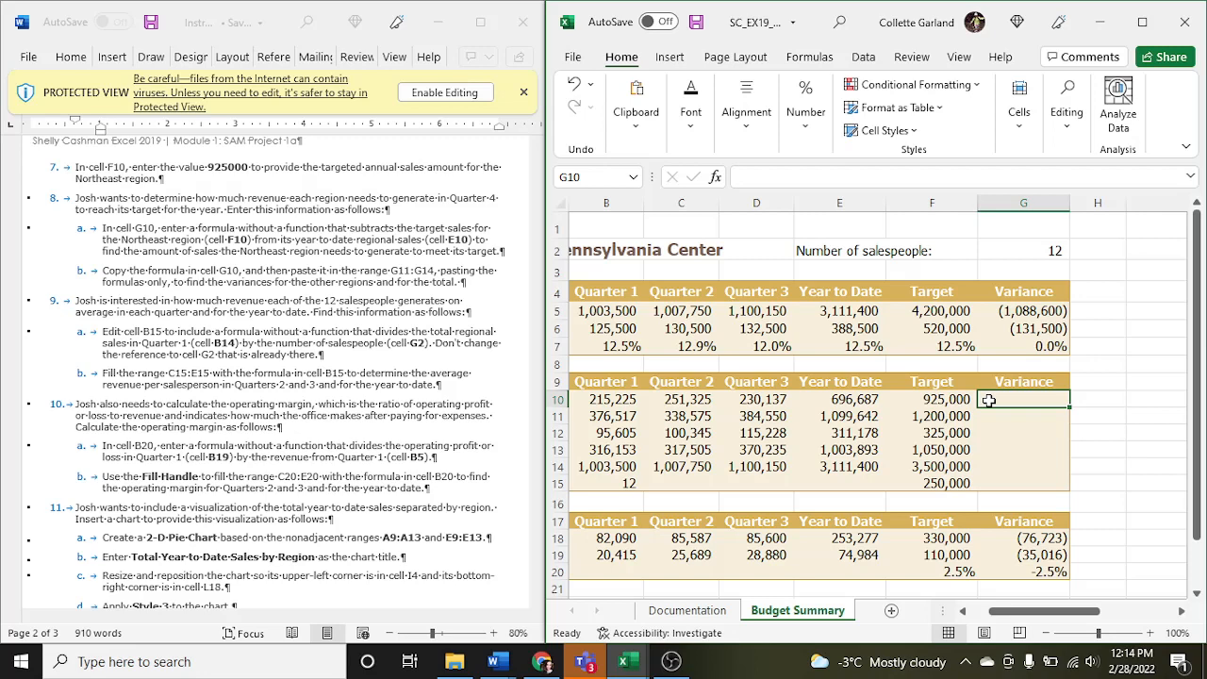
pyautogui.write('=')
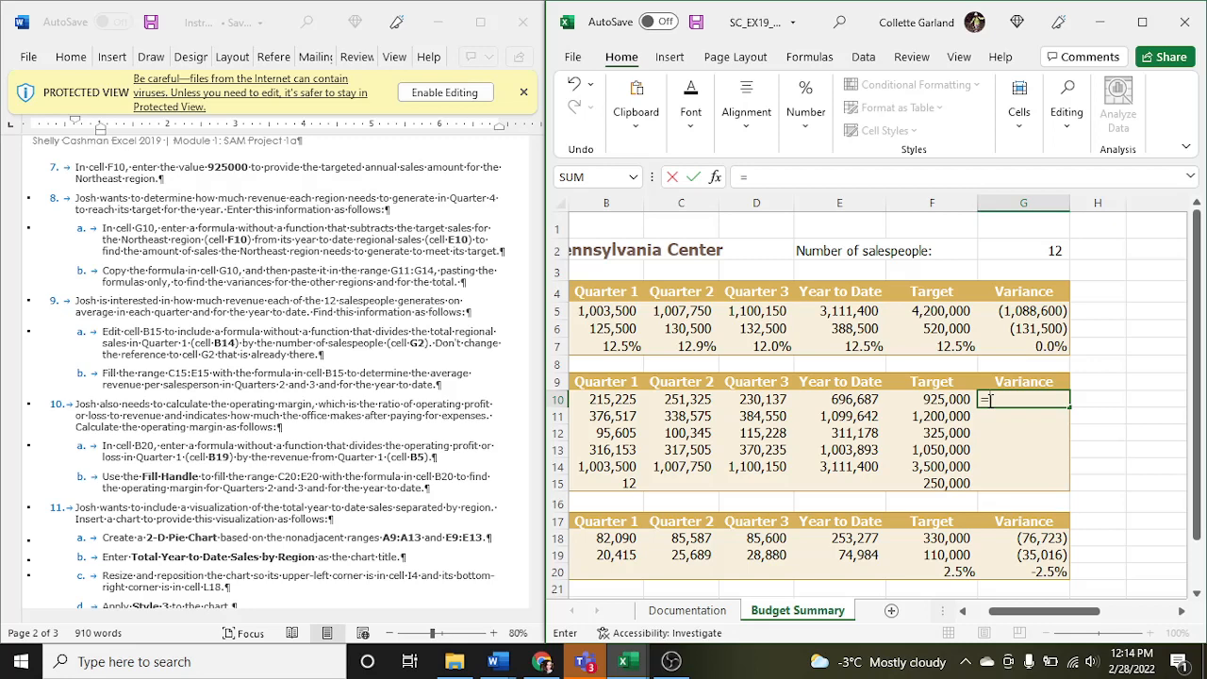
pyautogui.write('E10')
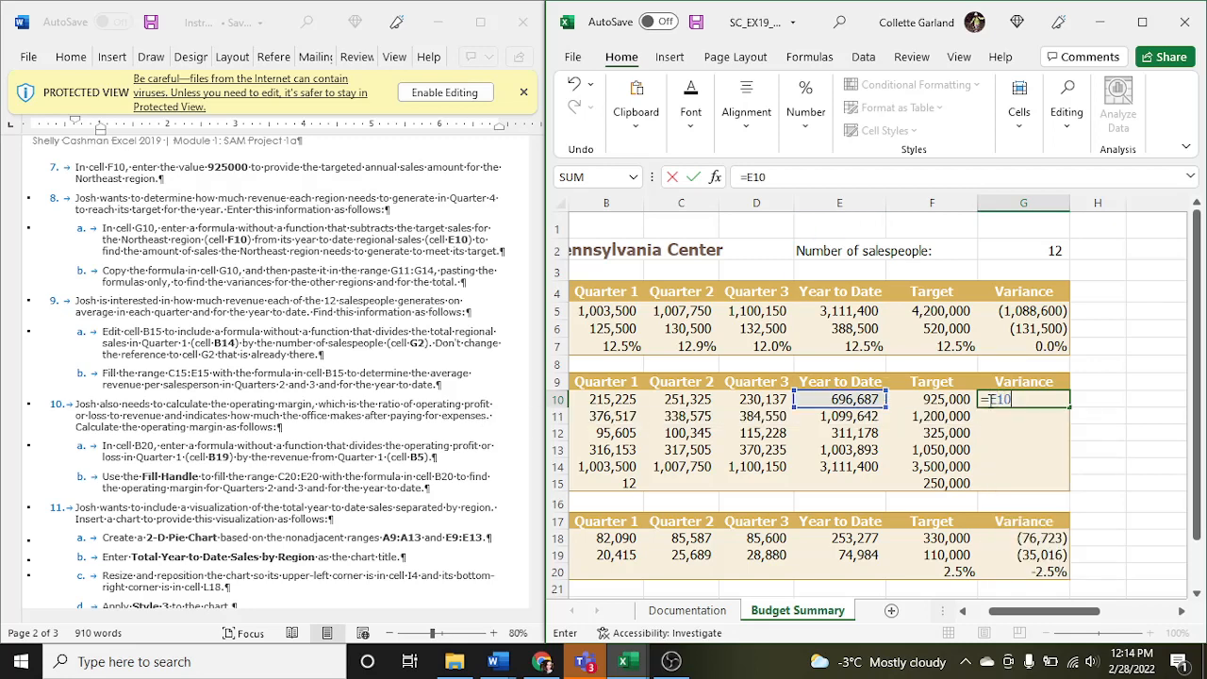
pyautogui.write('-F10')
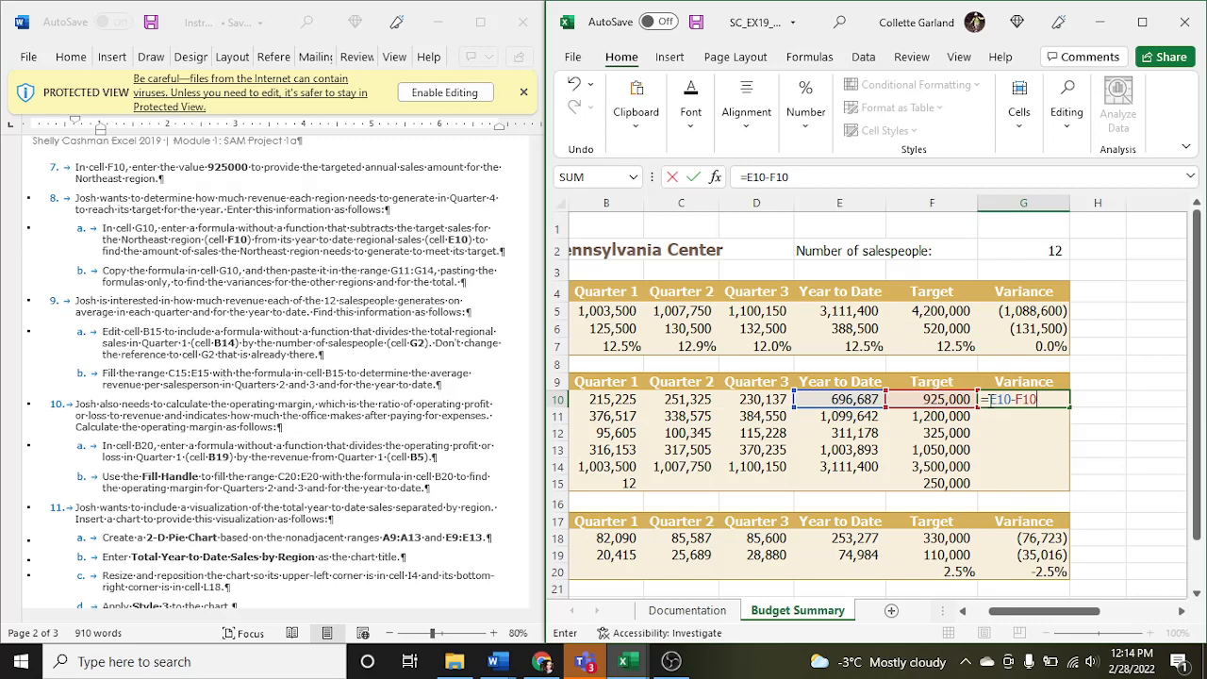
pyautogui.press('Return')
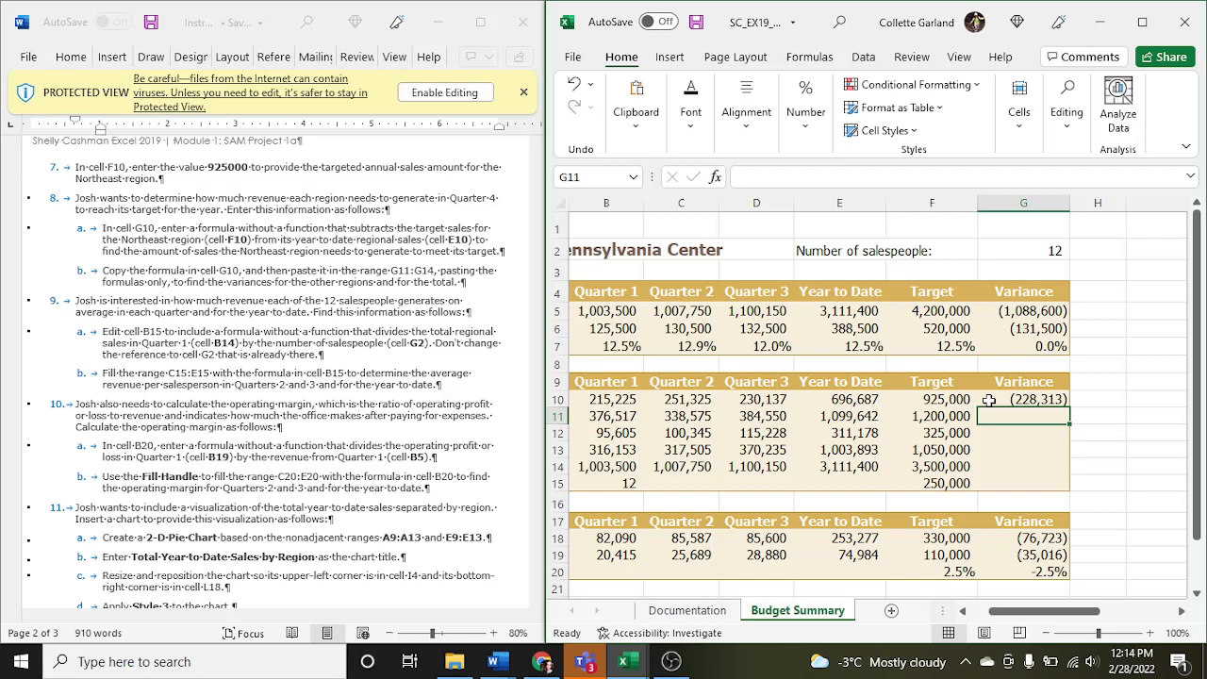
# - Copy the variance formula from cell G10 into the range G11:G14 and check the source and total row formulas
pyautogui.click(1009, 399)
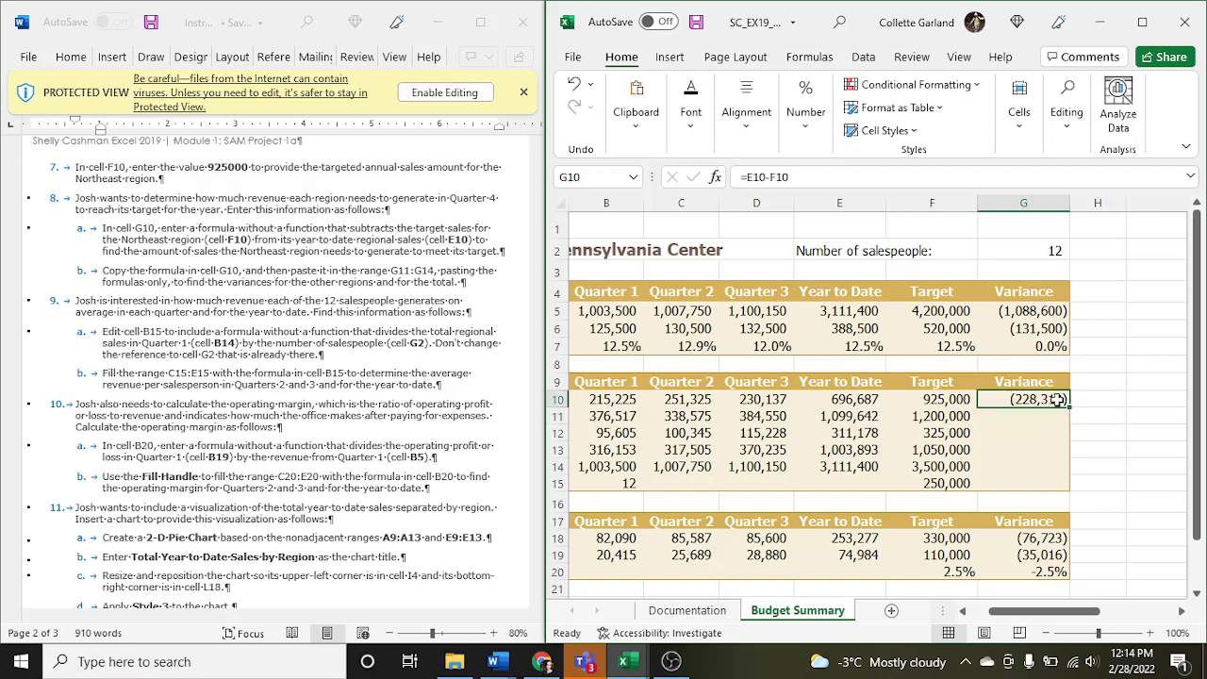
pyautogui.hotkey('ctrl', 'c')
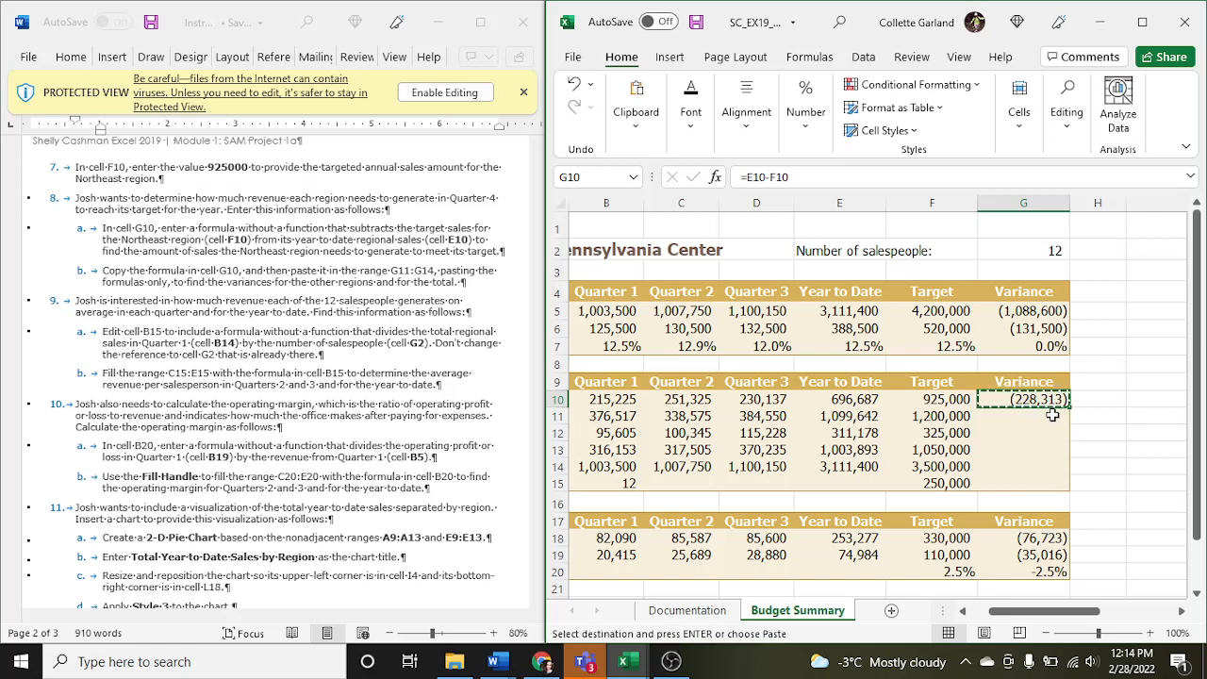
pyautogui.moveTo(1053, 415); pyautogui.dragTo(1049, 464)
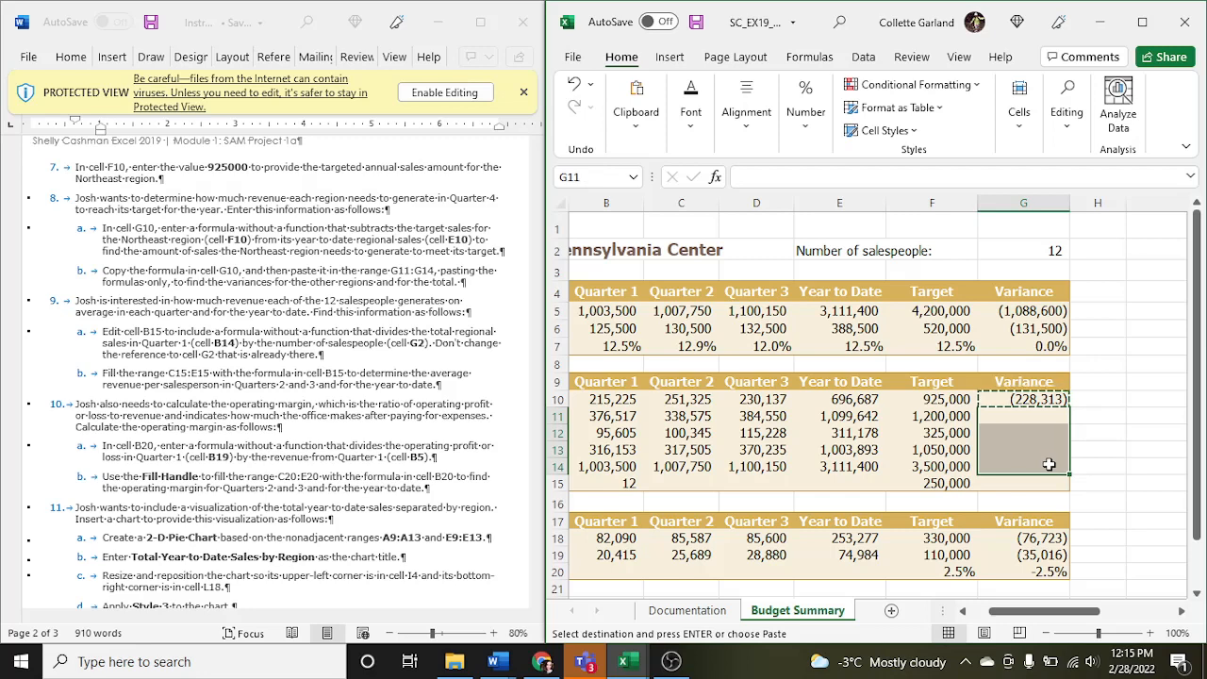
pyautogui.hotkey('ctrl', 'v')
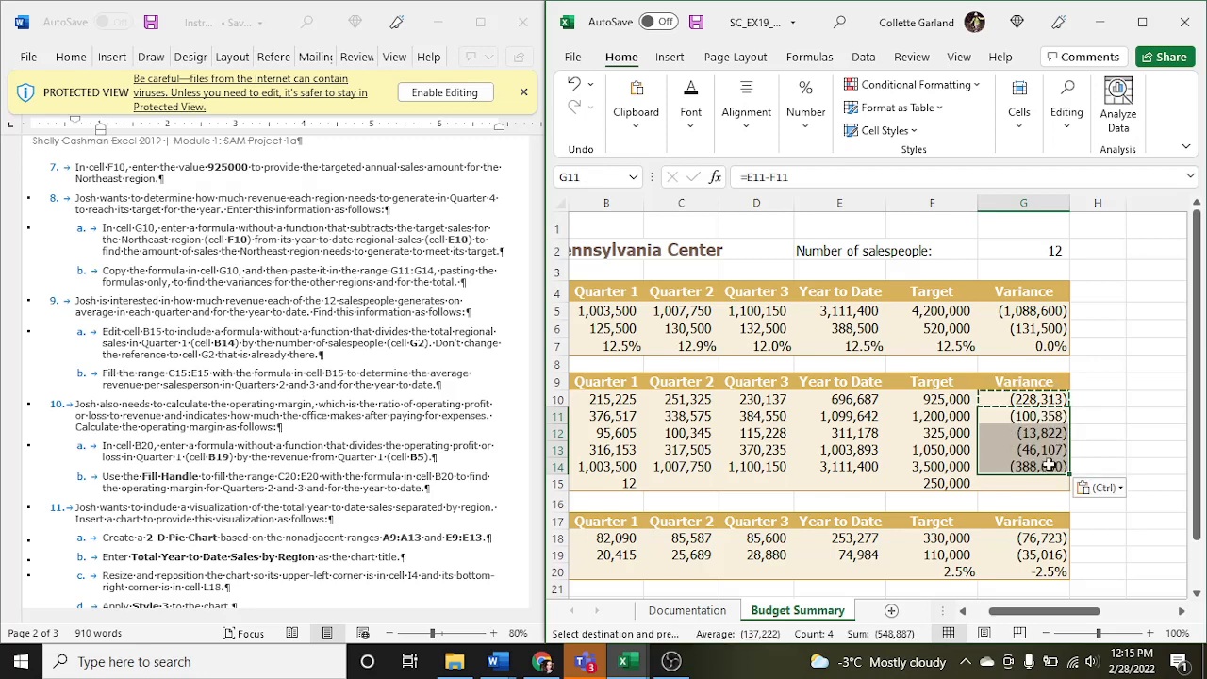
pyautogui.click(1050, 399)
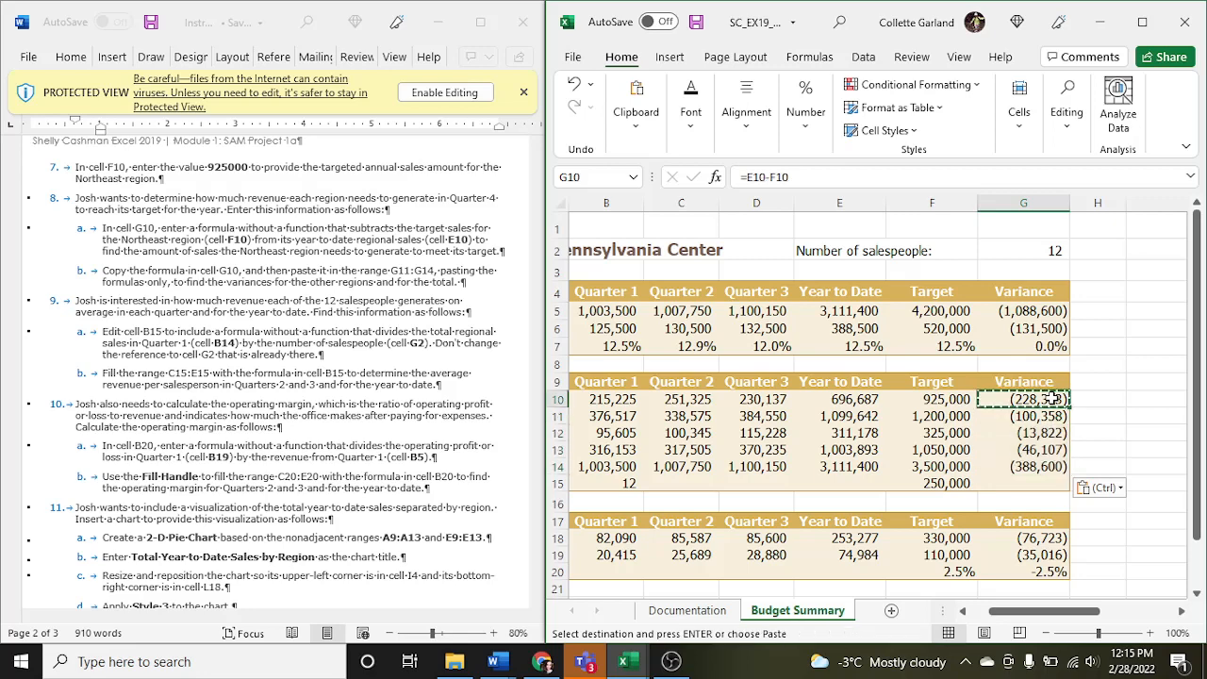
pyautogui.click(1034, 465)
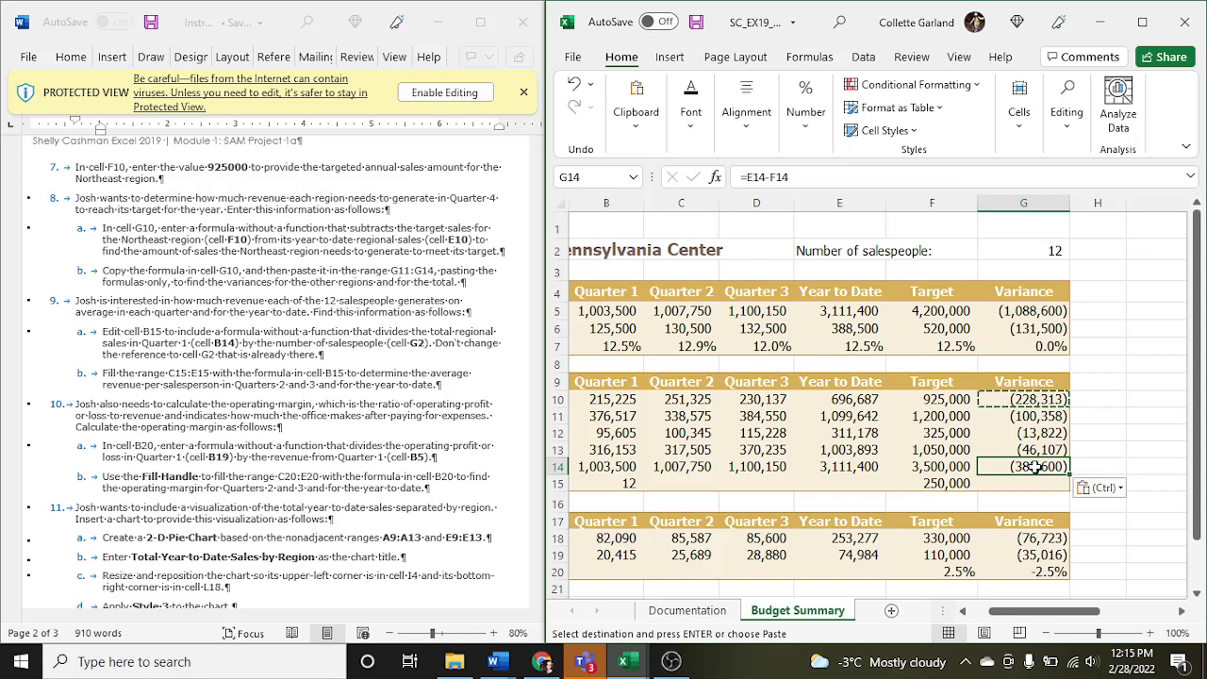
# - Compare the reference in cell B15 with the relative references in the gross margin formulas in C7:E7
pyautogui.click(614, 483)
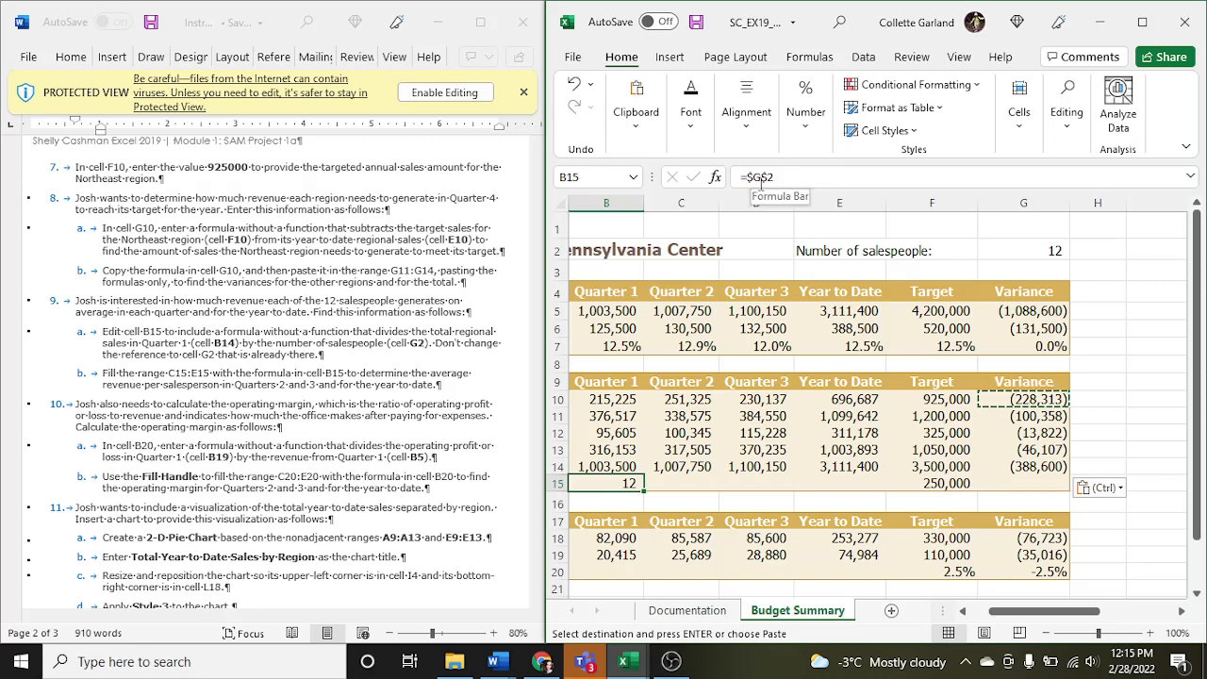
pyautogui.click(687, 346)
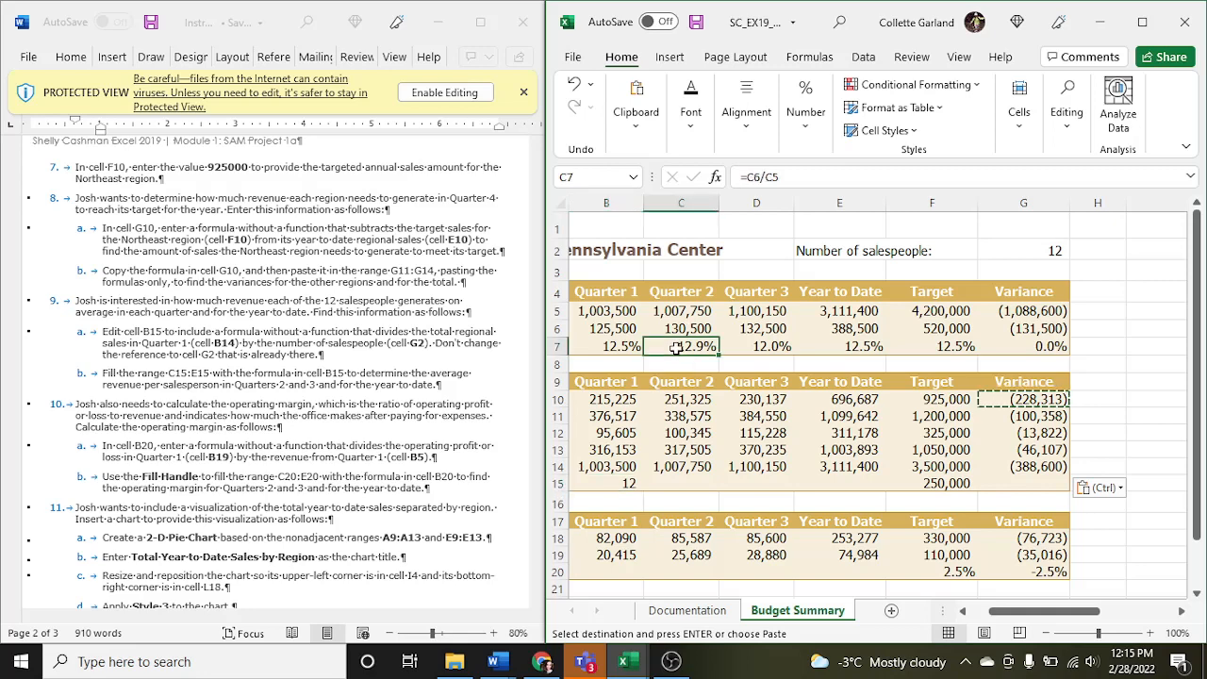
pyautogui.click(744, 347)
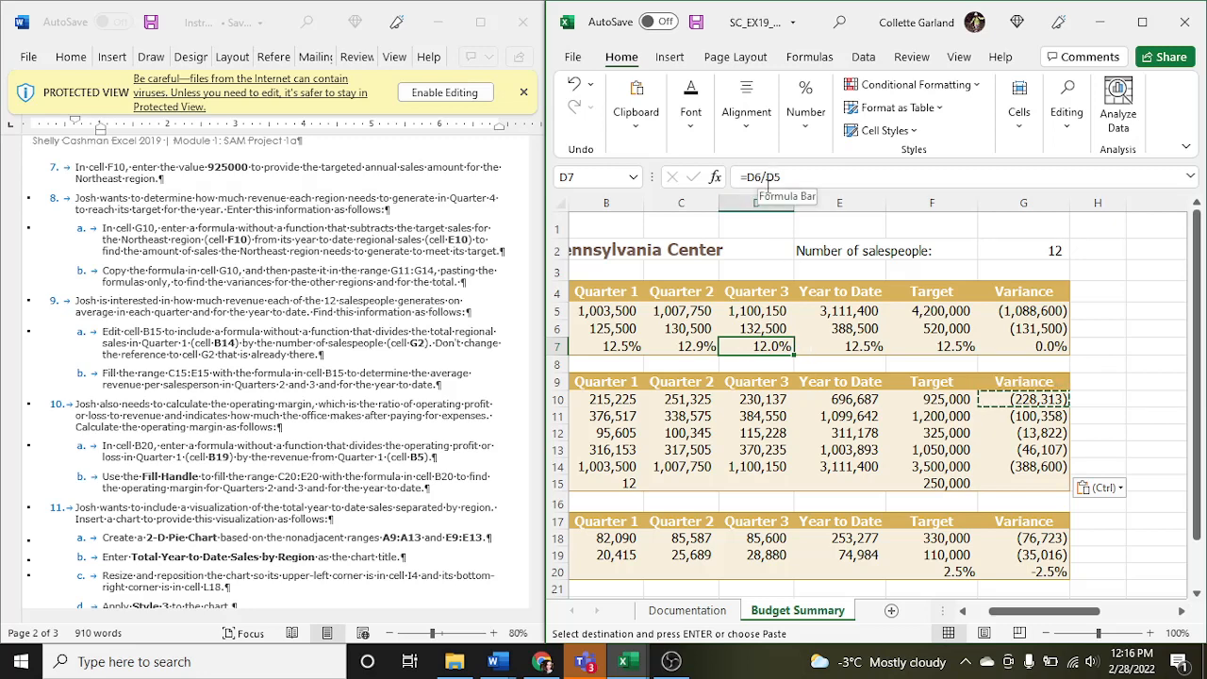
pyautogui.click(835, 347)
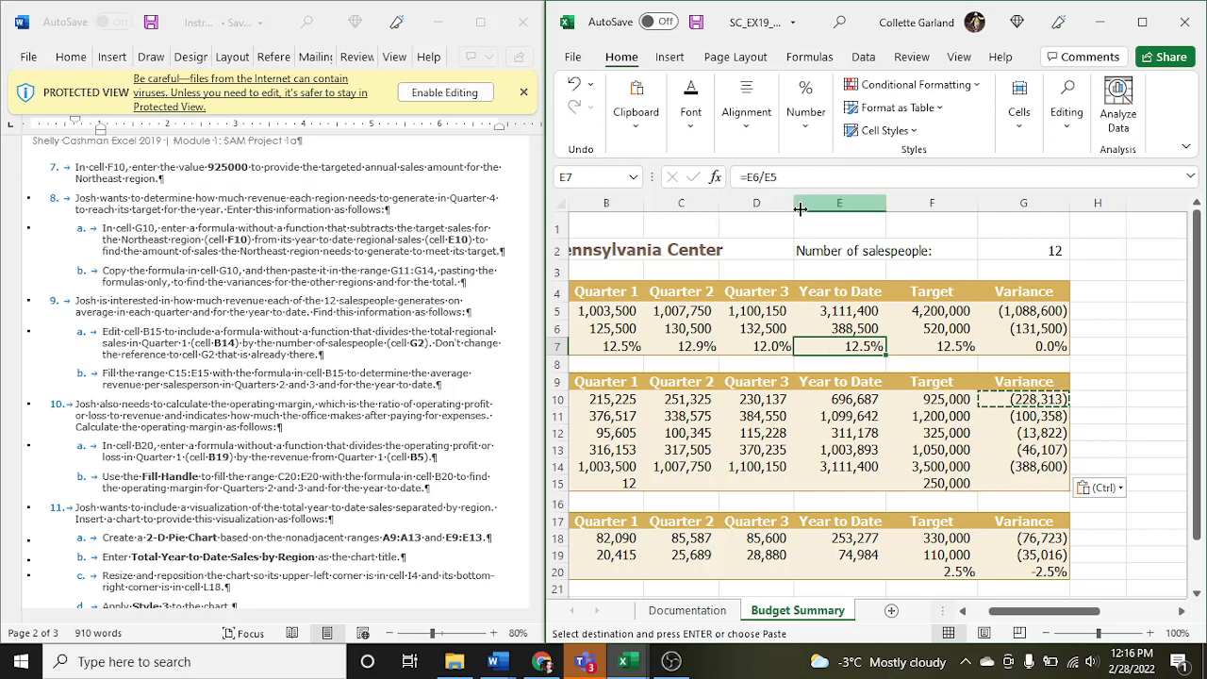
# - Edit the formula in cell B15 to =B14/$G$2 to calculate the Quarter 1 average sales per salesperson
pyautogui.click(614, 481)
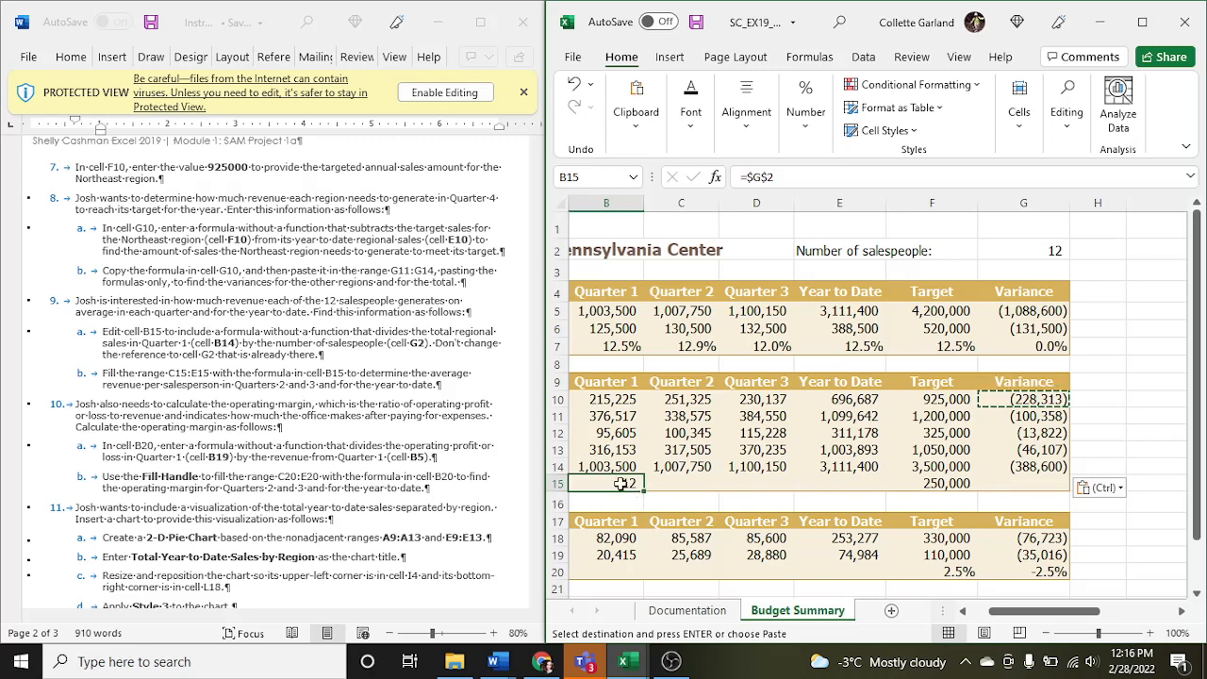
pyautogui.click(747, 178)
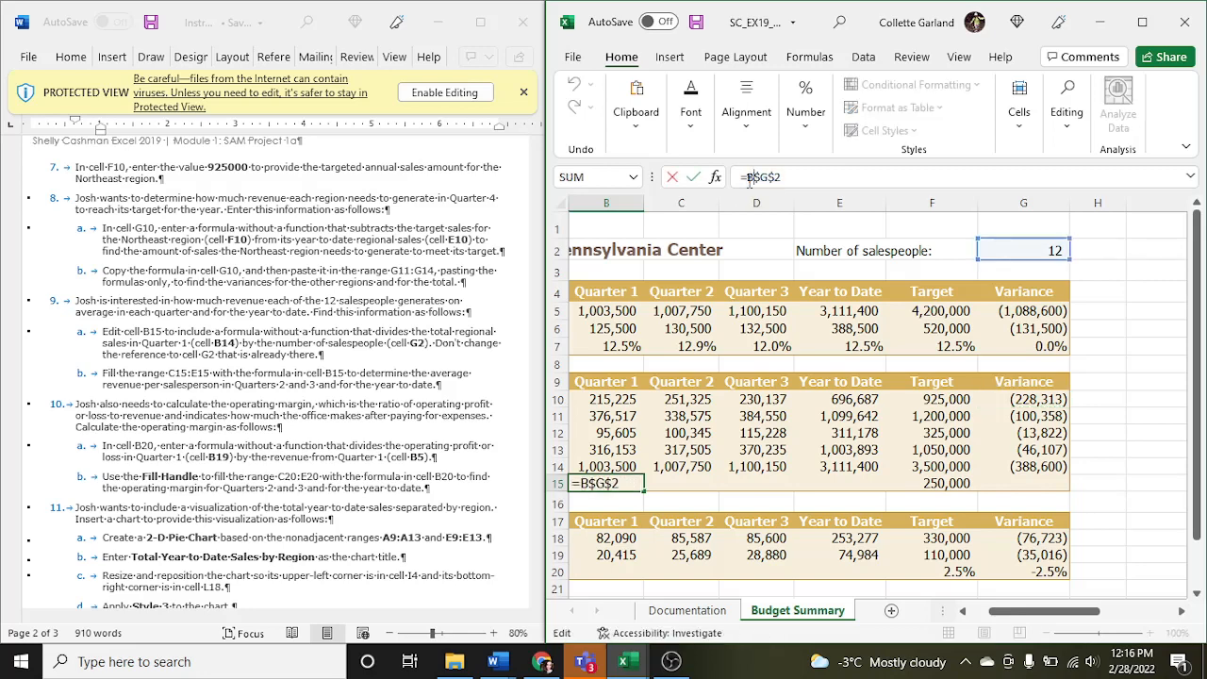
pyautogui.write('B14/')
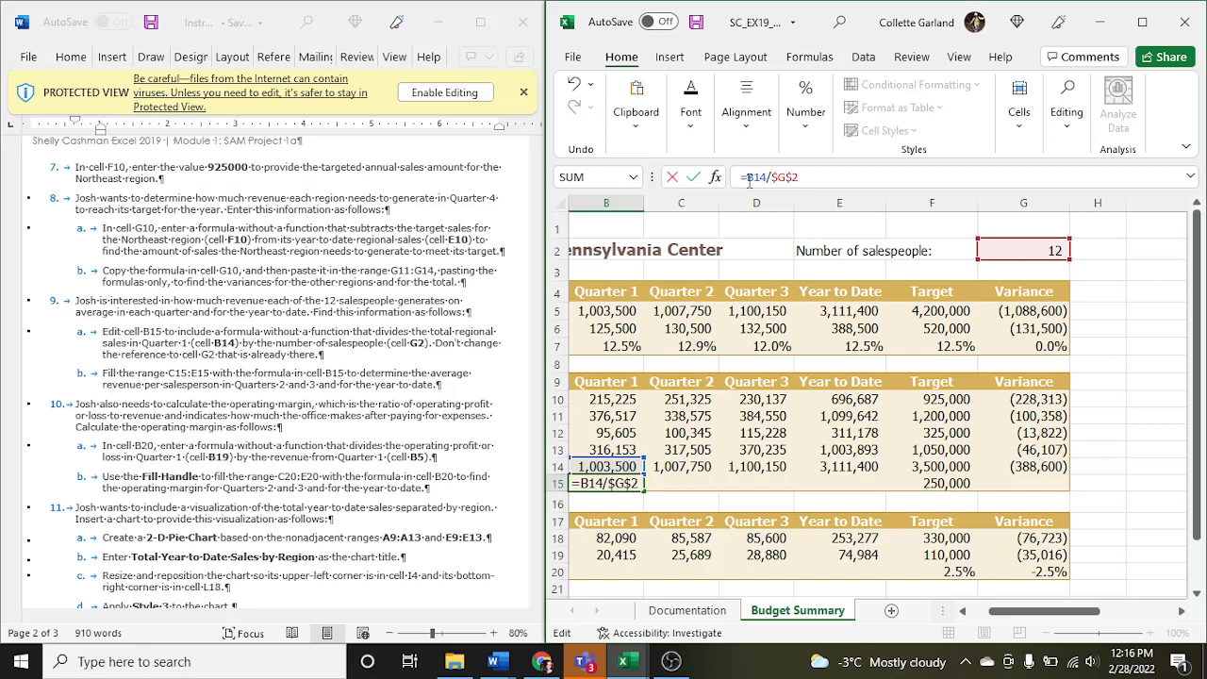
pyautogui.press('Return')
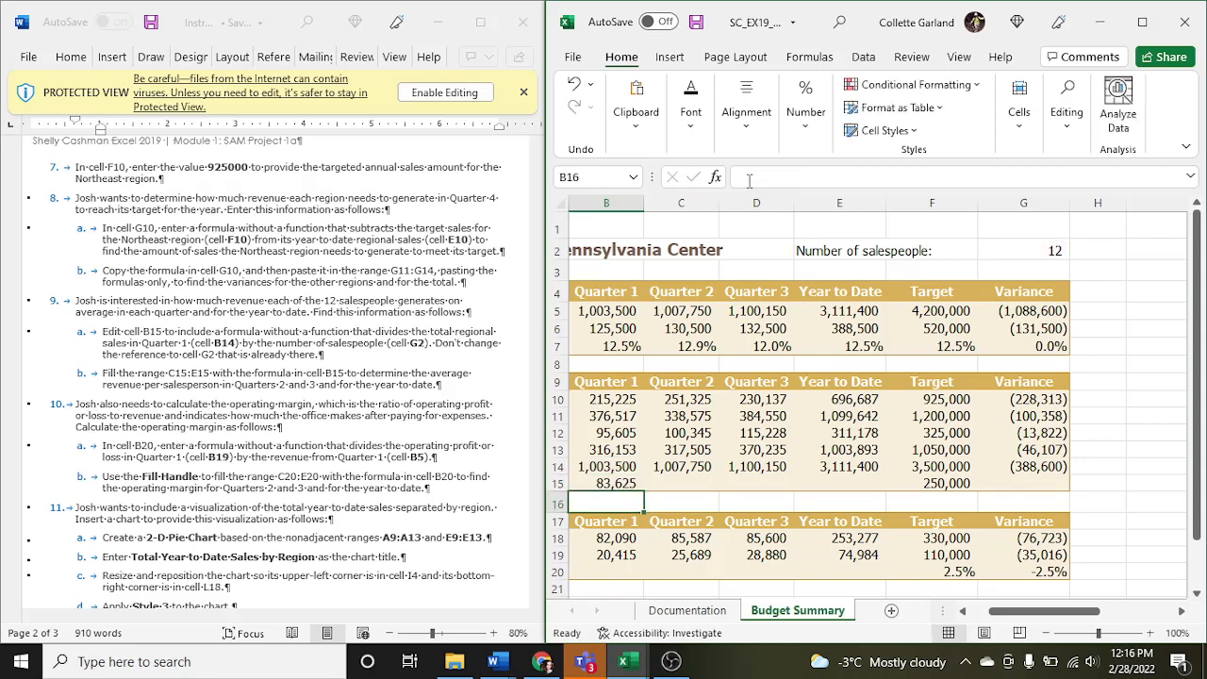
# - Check the number of salespeople in cell G2 and fill the average formula from cell B15 across C15:E15
pyautogui.click(1006, 252)
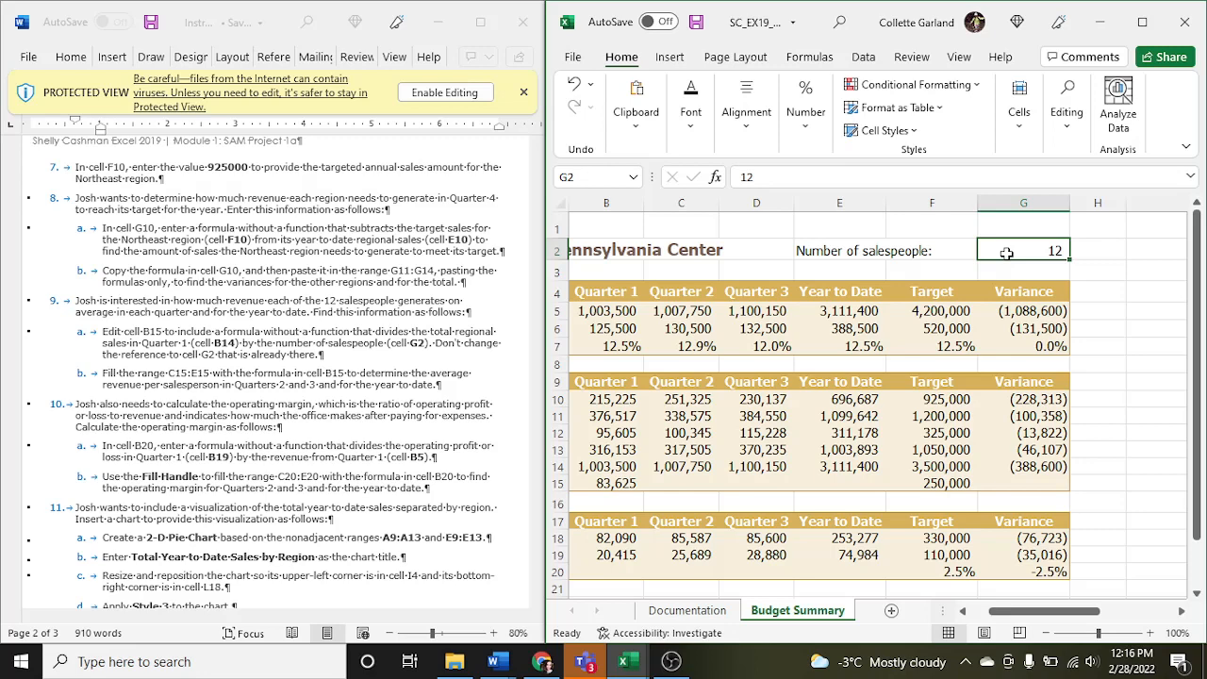
pyautogui.click(627, 483)
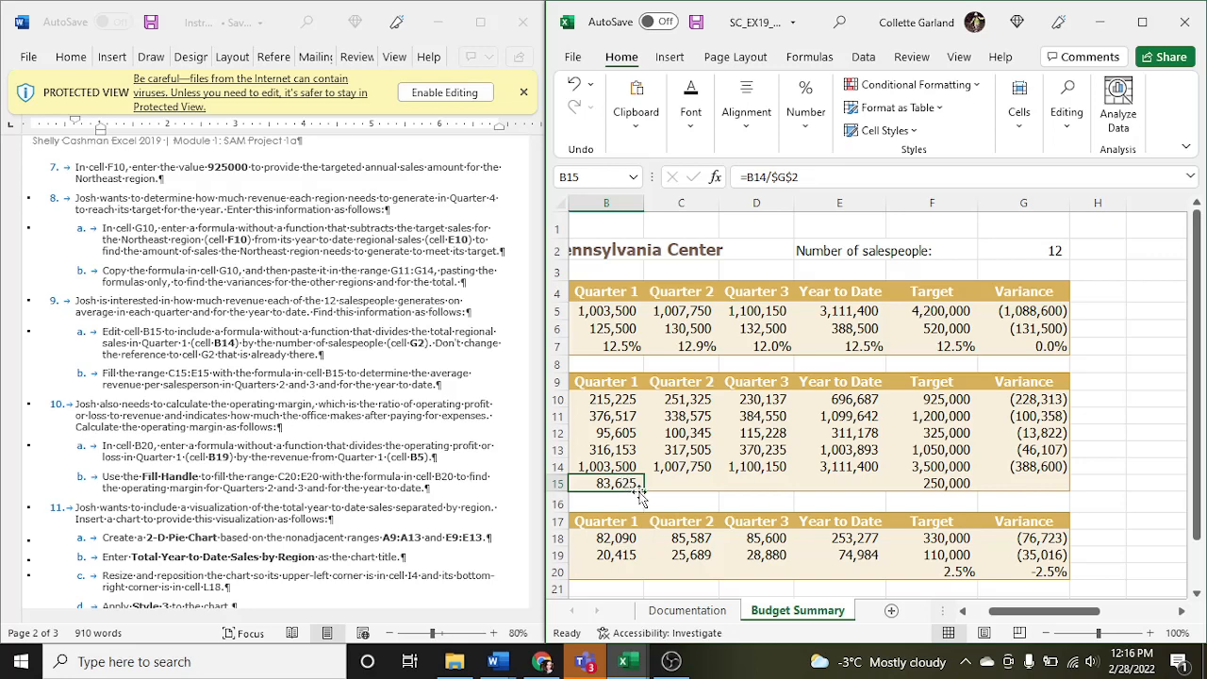
pyautogui.moveTo(644, 490); pyautogui.dragTo(847, 486)
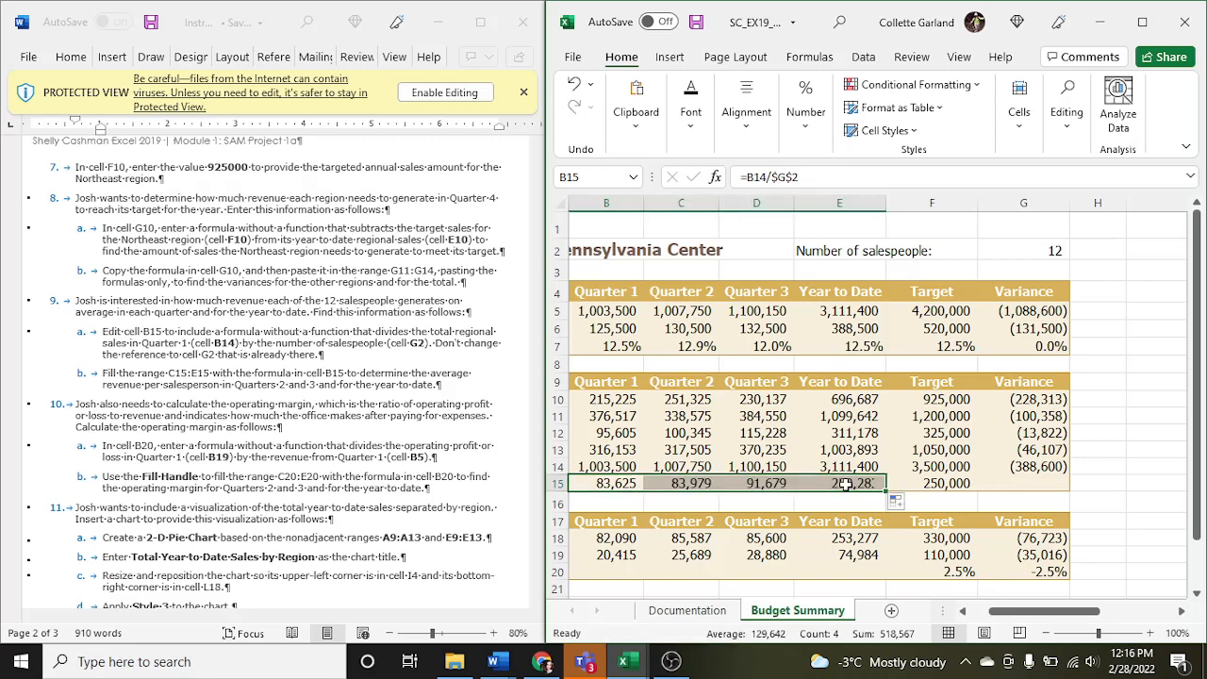
# - Check the filled average-per-salesperson formulas in cells C15, D15 and E15 for their relative and absolute references
pyautogui.click(686, 481)
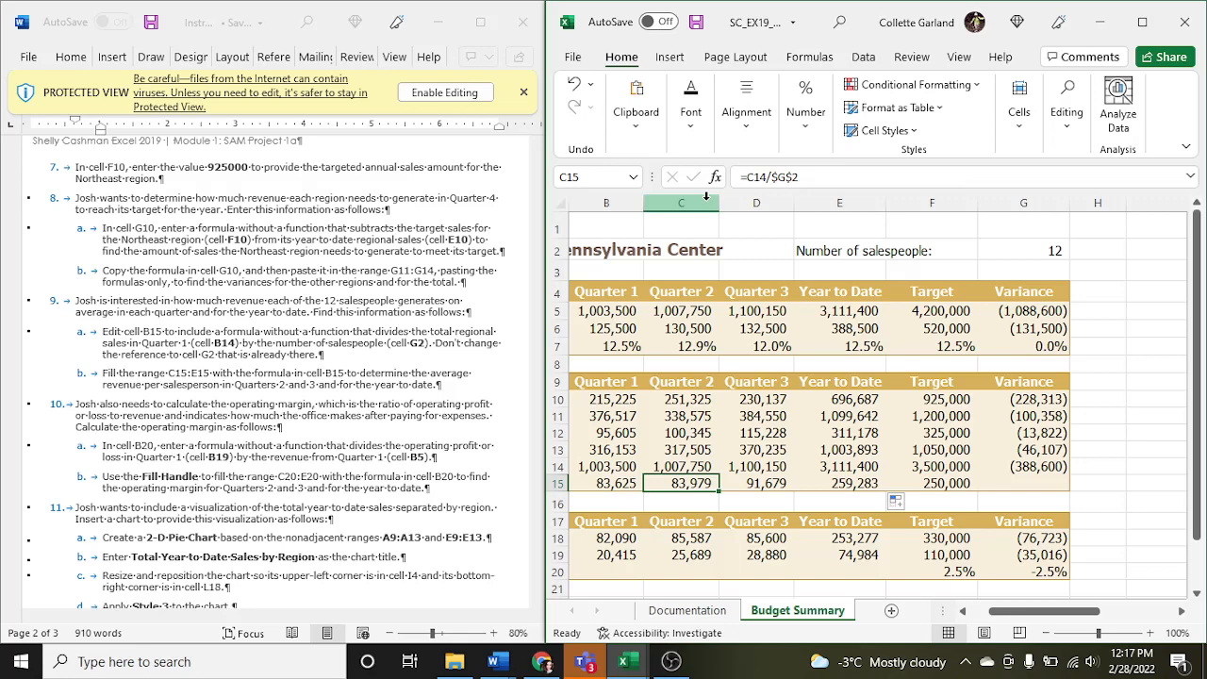
pyautogui.click(769, 482)
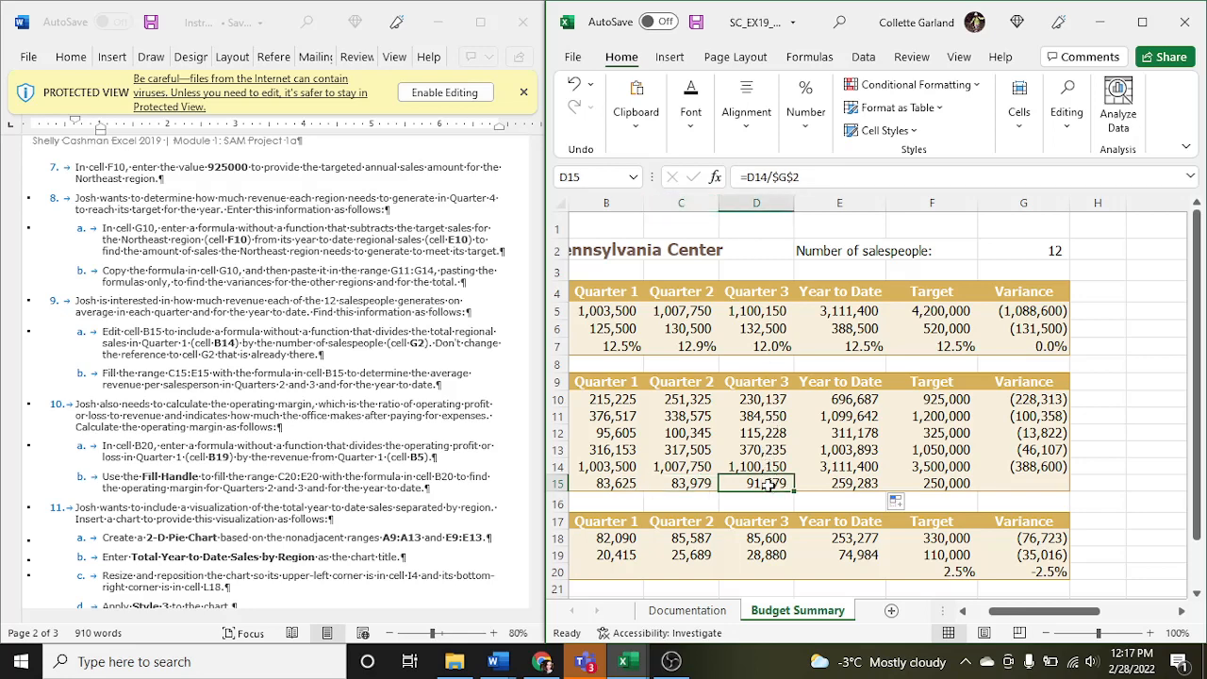
pyautogui.click(814, 482)
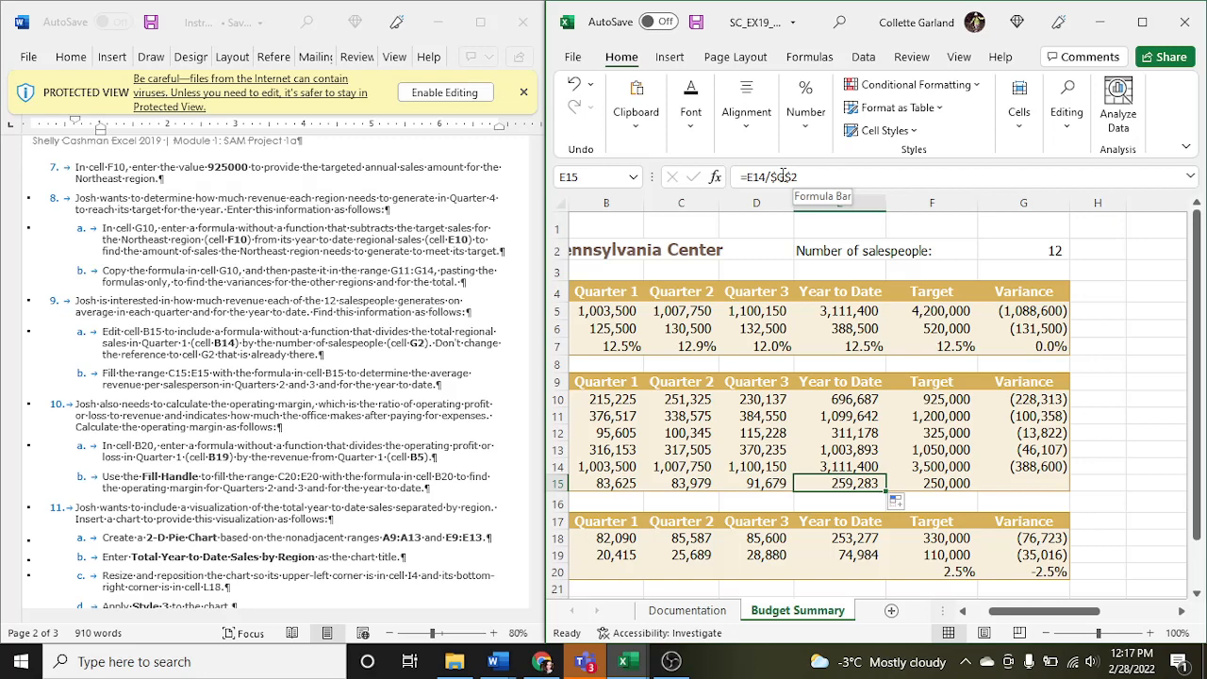
# - Enter the formula =B19/B5 in cell B20 to calculate the Quarter 1 operating margin
pyautogui.click(615, 569)
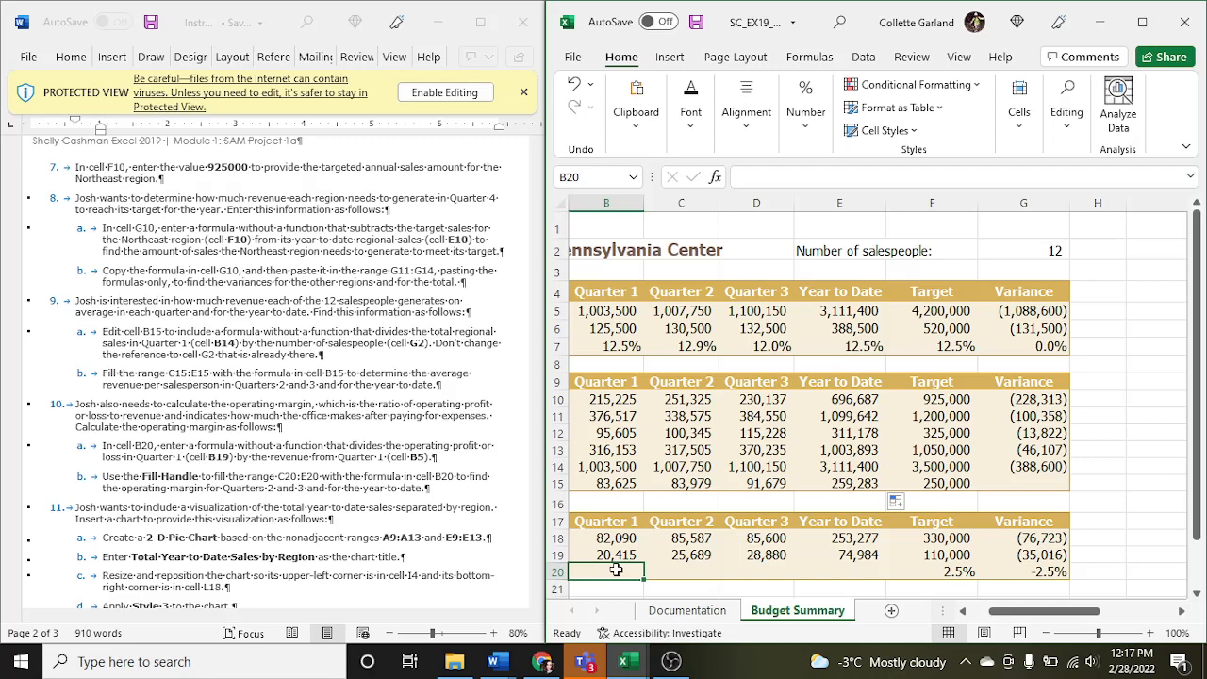
pyautogui.write('=')
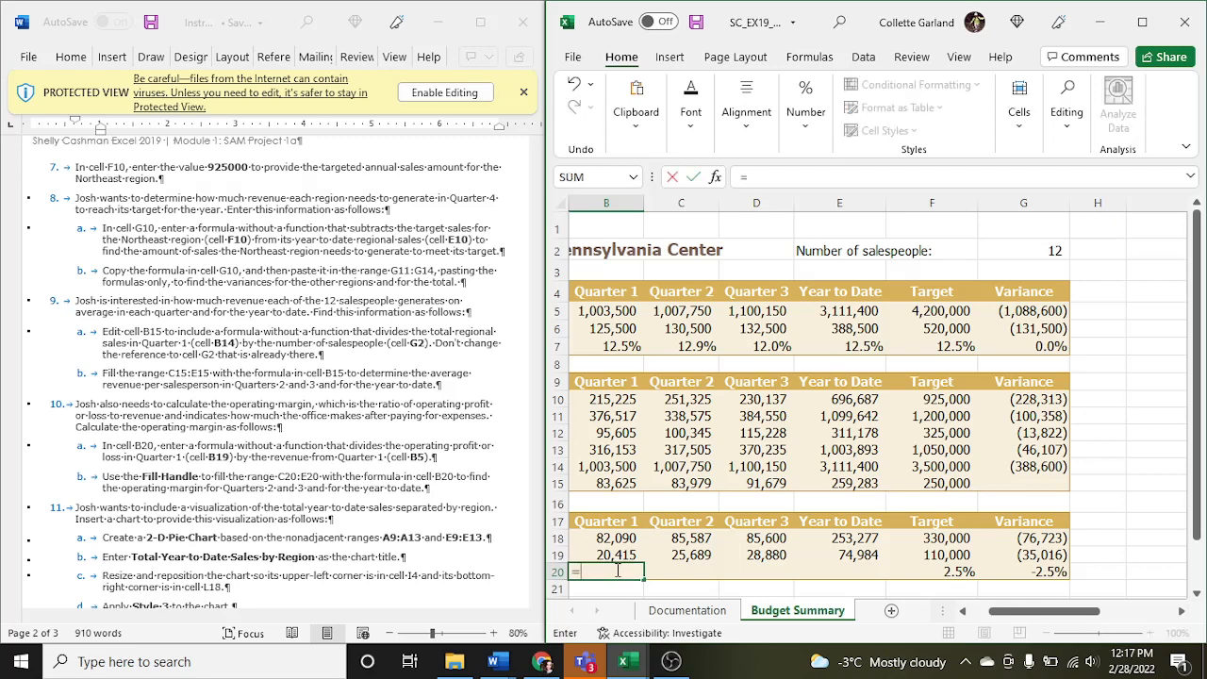
pyautogui.write('B19/')
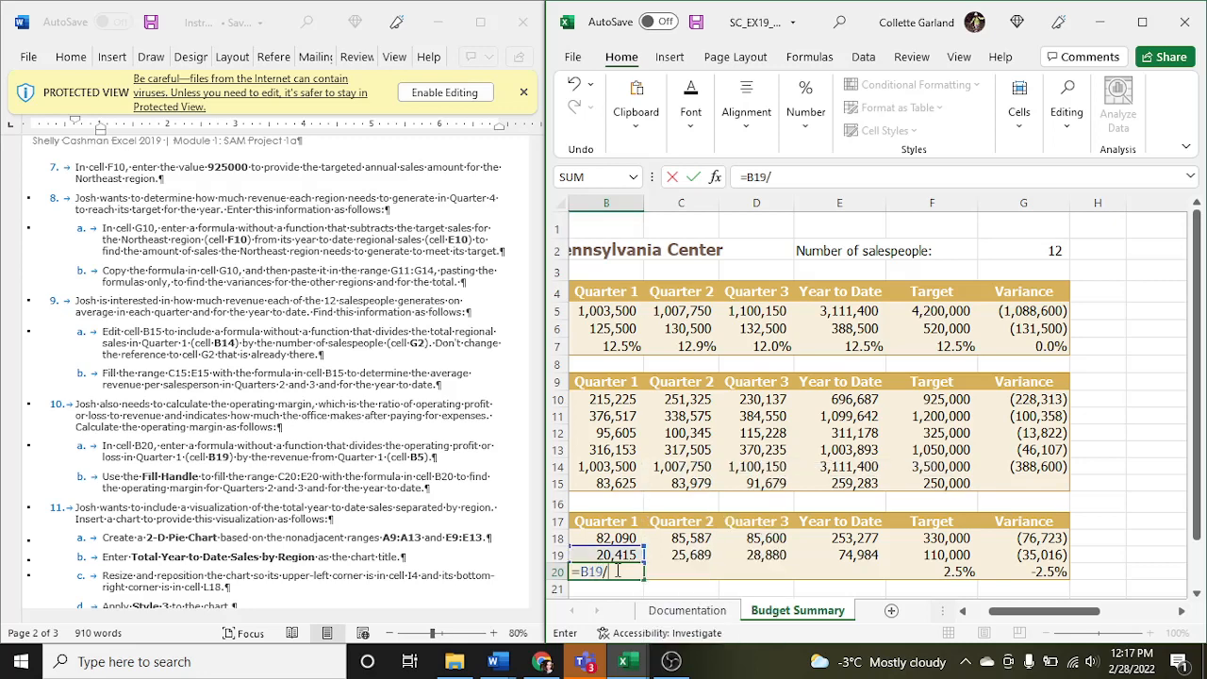
pyautogui.write('B5')
pyautogui.press('Return')
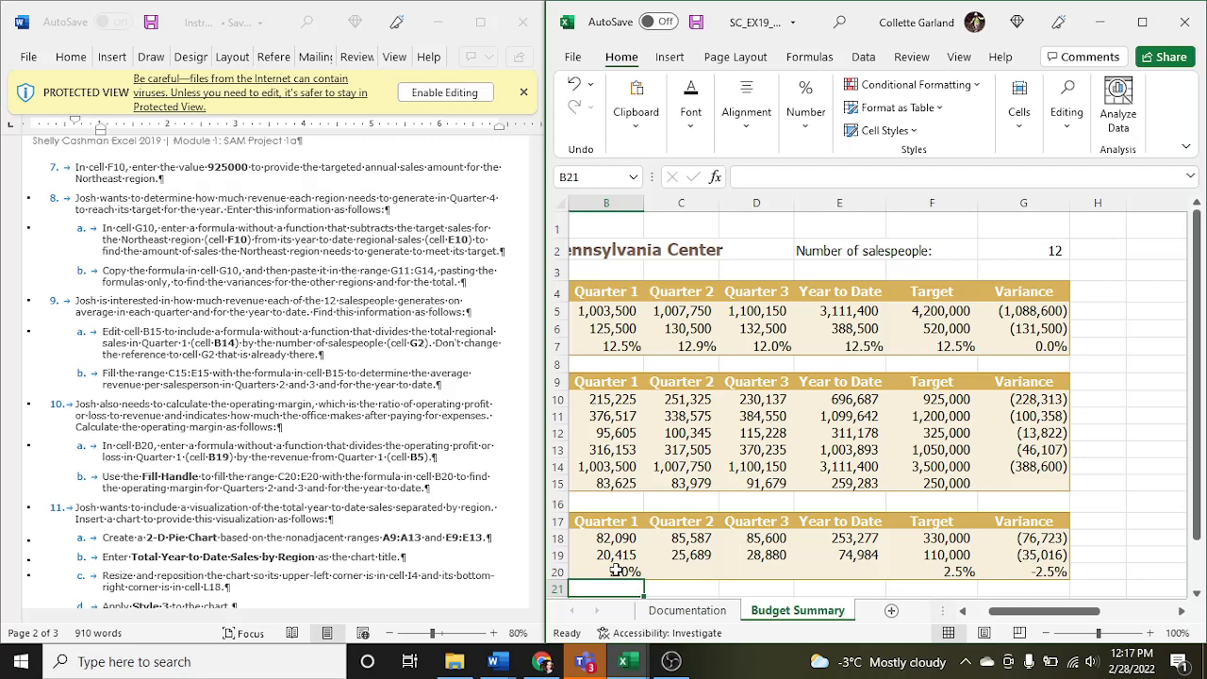
# - Fill the range C20:E20 with the operating margin formula from cell B20 and check the copied formulas
pyautogui.click(615, 571)
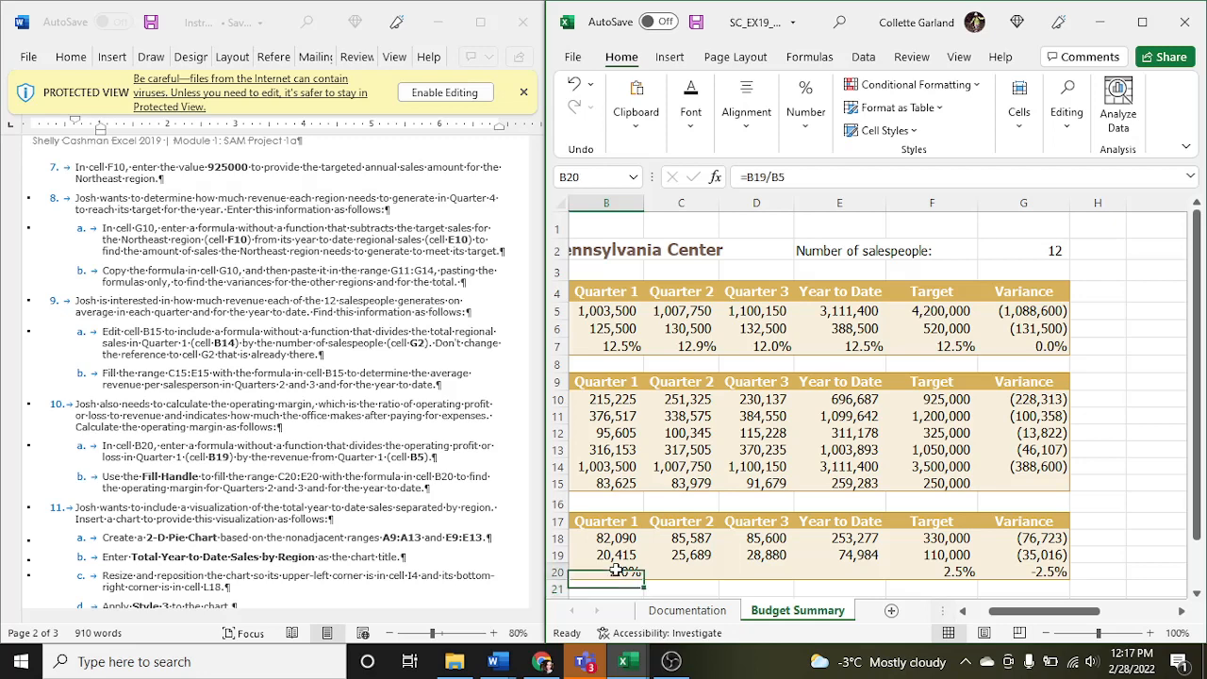
pyautogui.moveTo(642, 579); pyautogui.dragTo(837, 577)
pyautogui.click(835, 577)
pyautogui.click(776, 574)
pyautogui.click(839, 573)
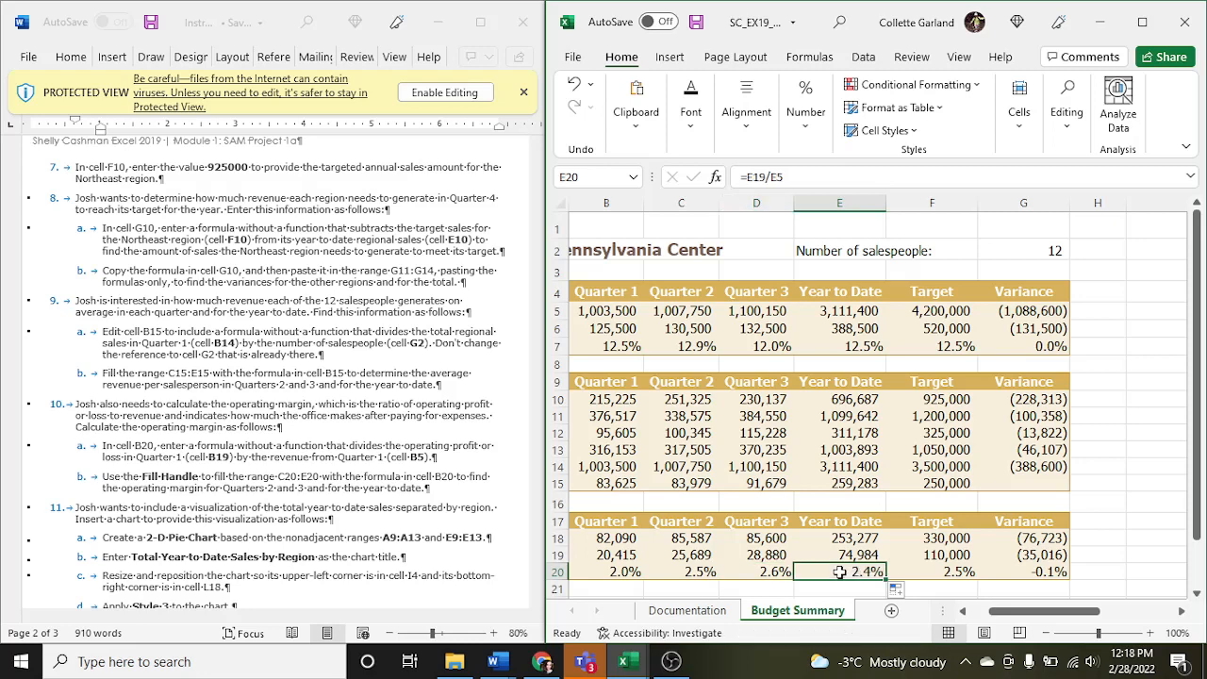
# - Insert a 2-D Pie chart based on the nonadjacent ranges A9:A13 and E9:E13, following the chart instructions
pyautogui.click(484, 441)
pyautogui.scroll(-3, 484, 441)
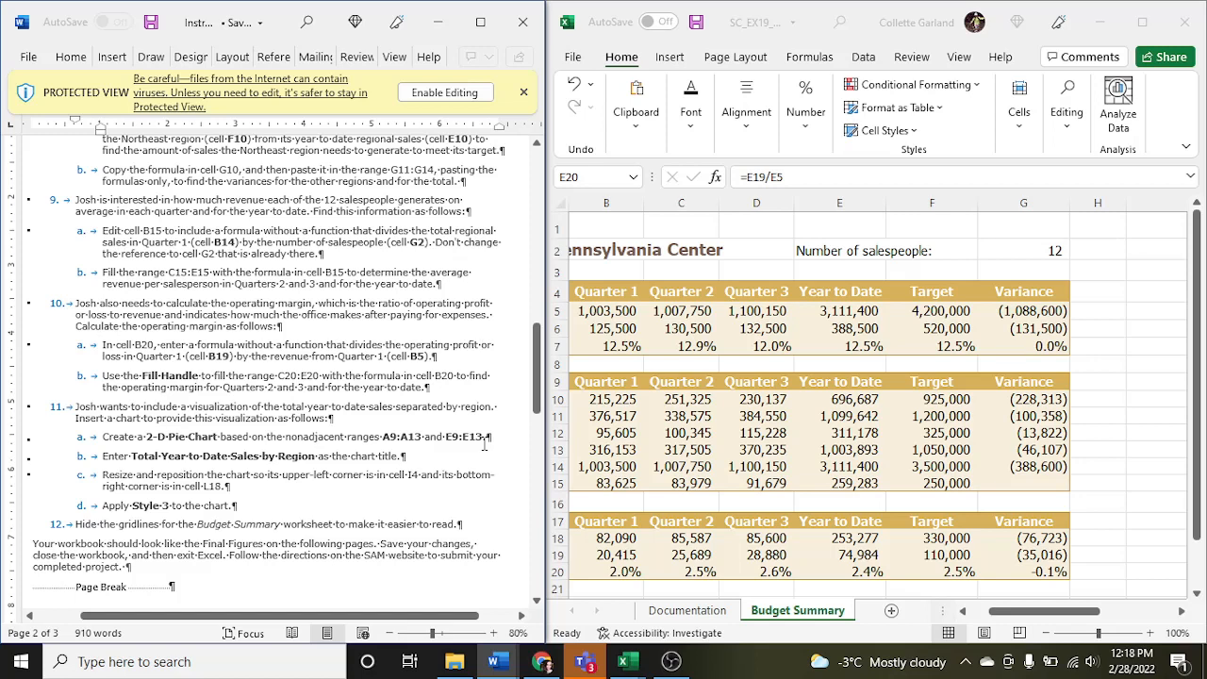
pyautogui.click(664, 474)
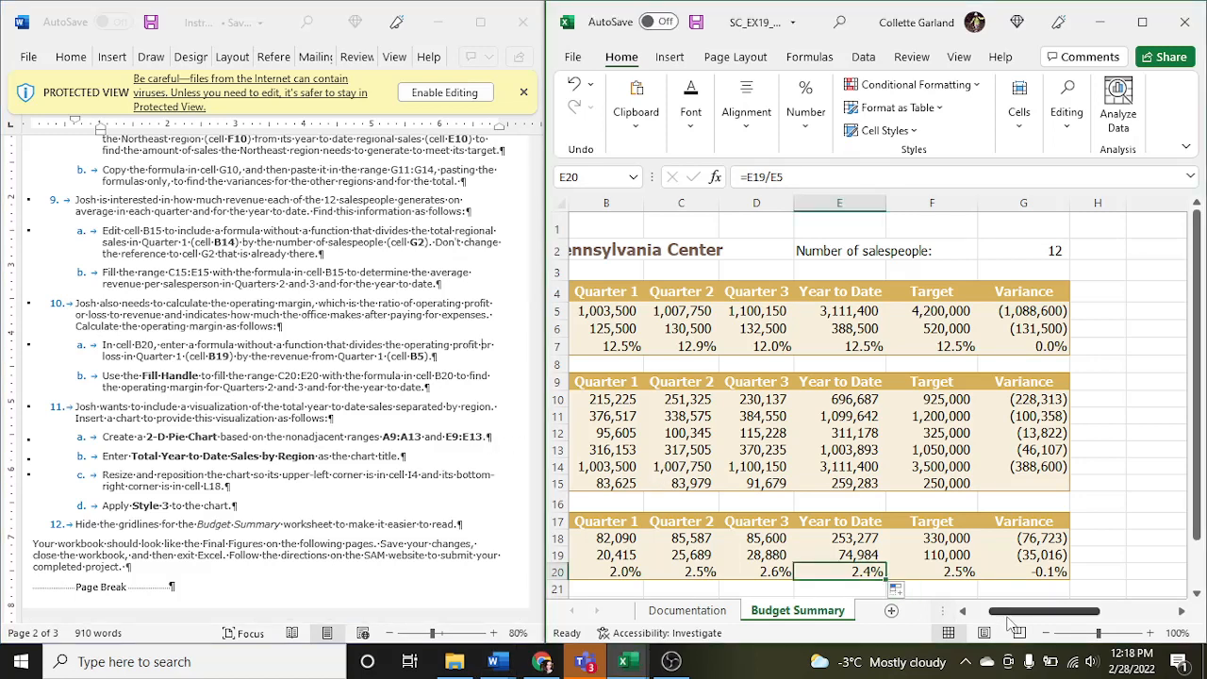
pyautogui.moveTo(1007, 615); pyautogui.dragTo(972, 616)
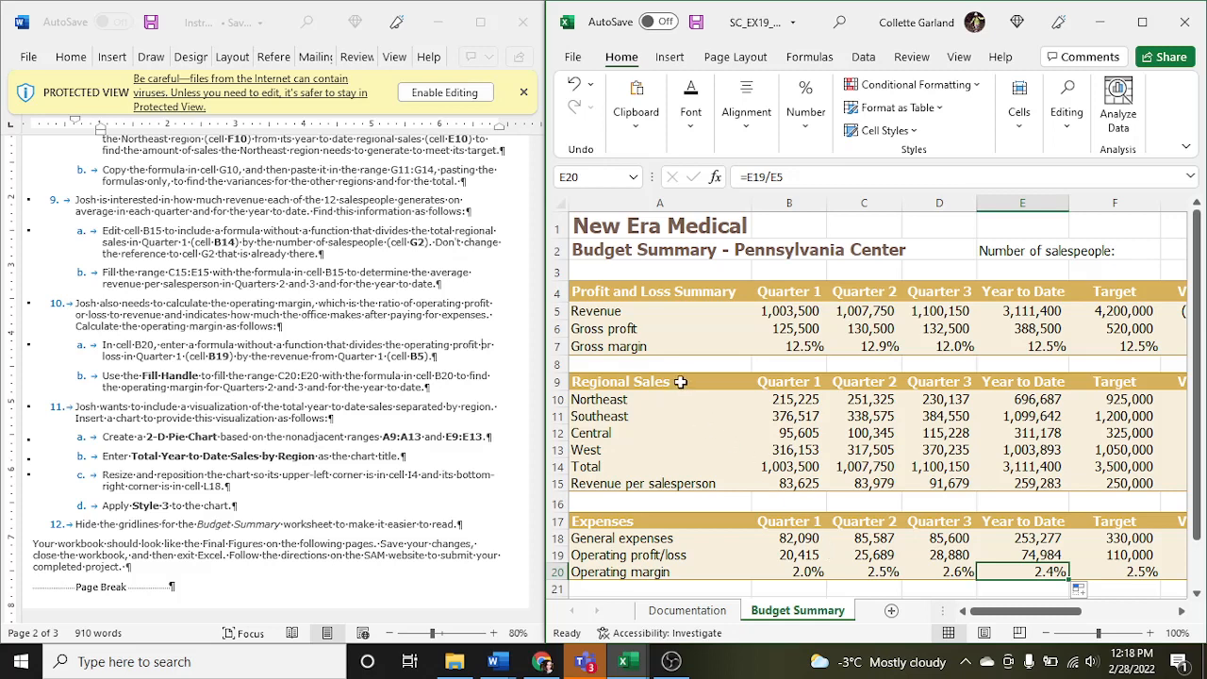
pyautogui.moveTo(680, 381); pyautogui.dragTo(672, 442)
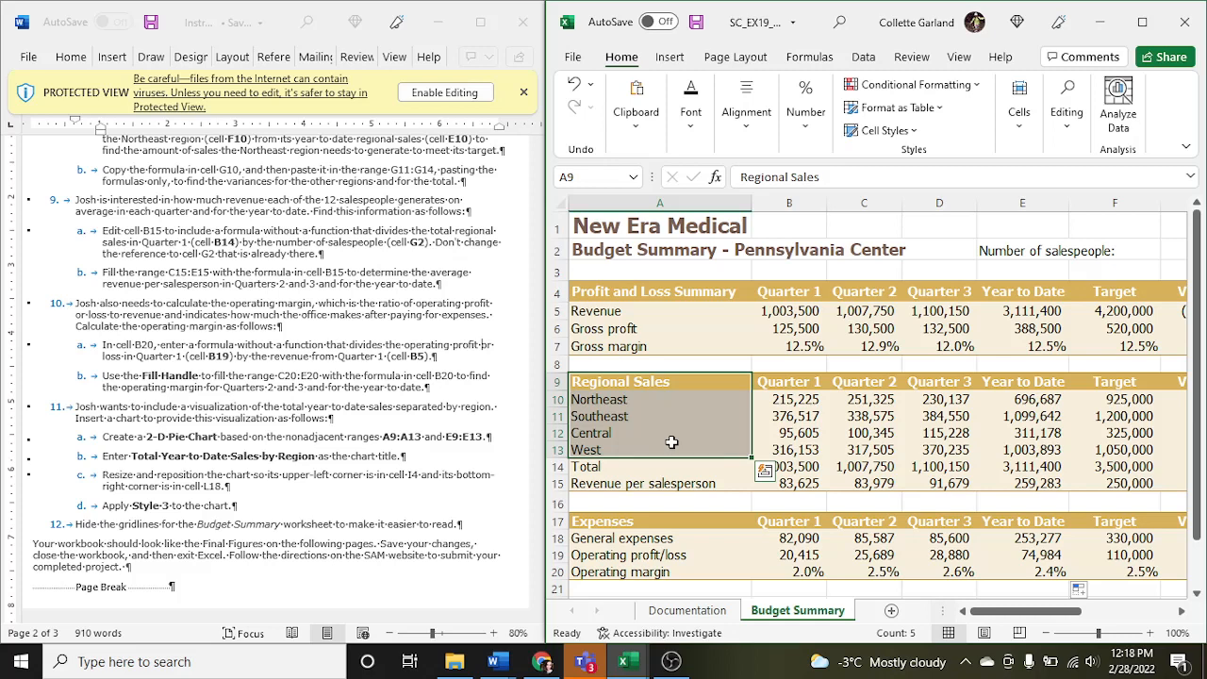
pyautogui.keyDown('ctrl'); pyautogui.click(1006, 385); pyautogui.keyUp('ctrl')
pyautogui.moveTo(1006, 385); pyautogui.dragTo(1005, 450)
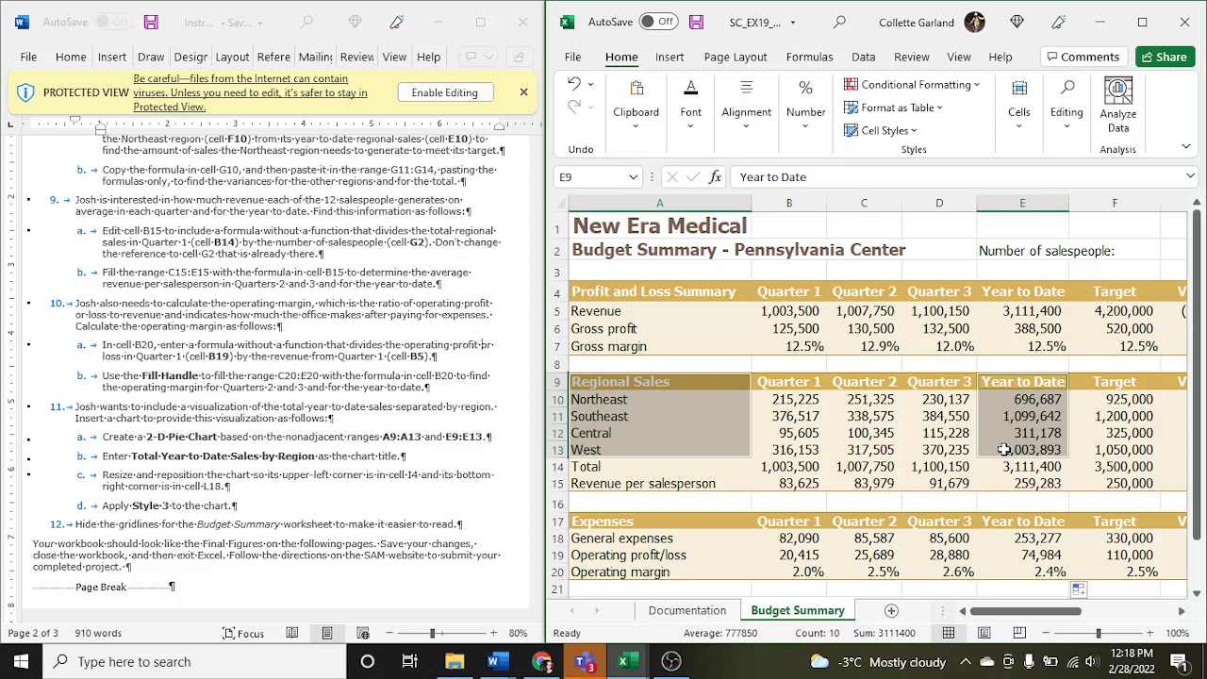
pyautogui.click(674, 59)
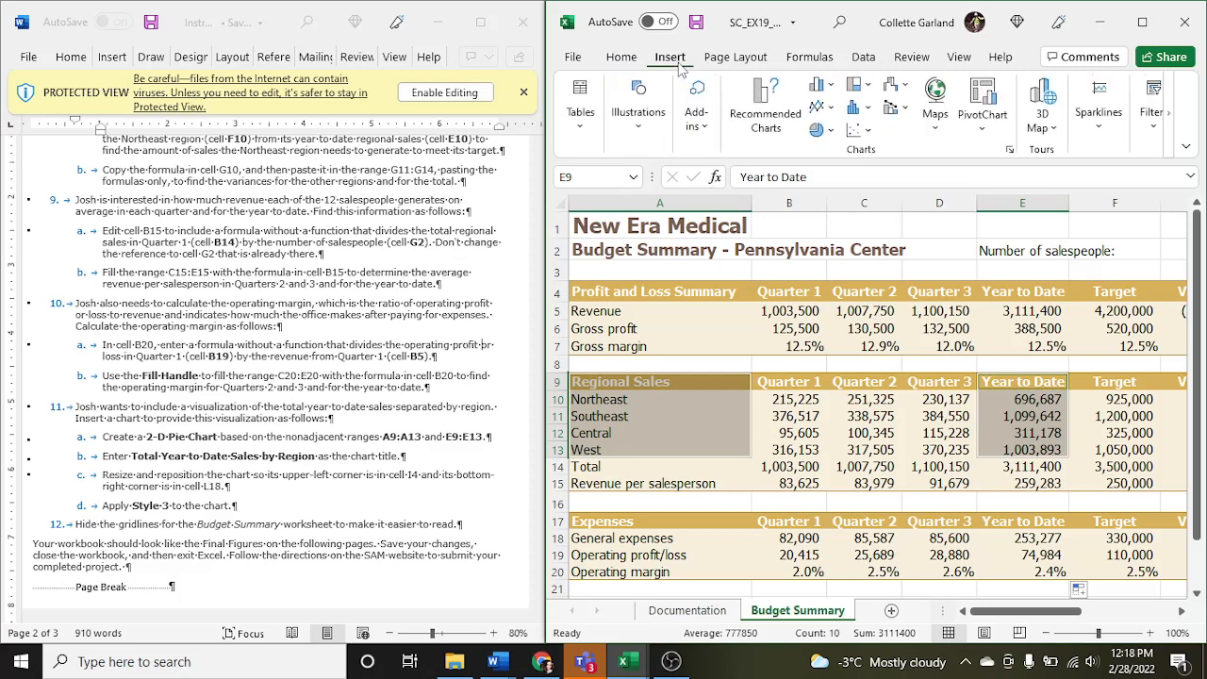
pyautogui.click(830, 131)
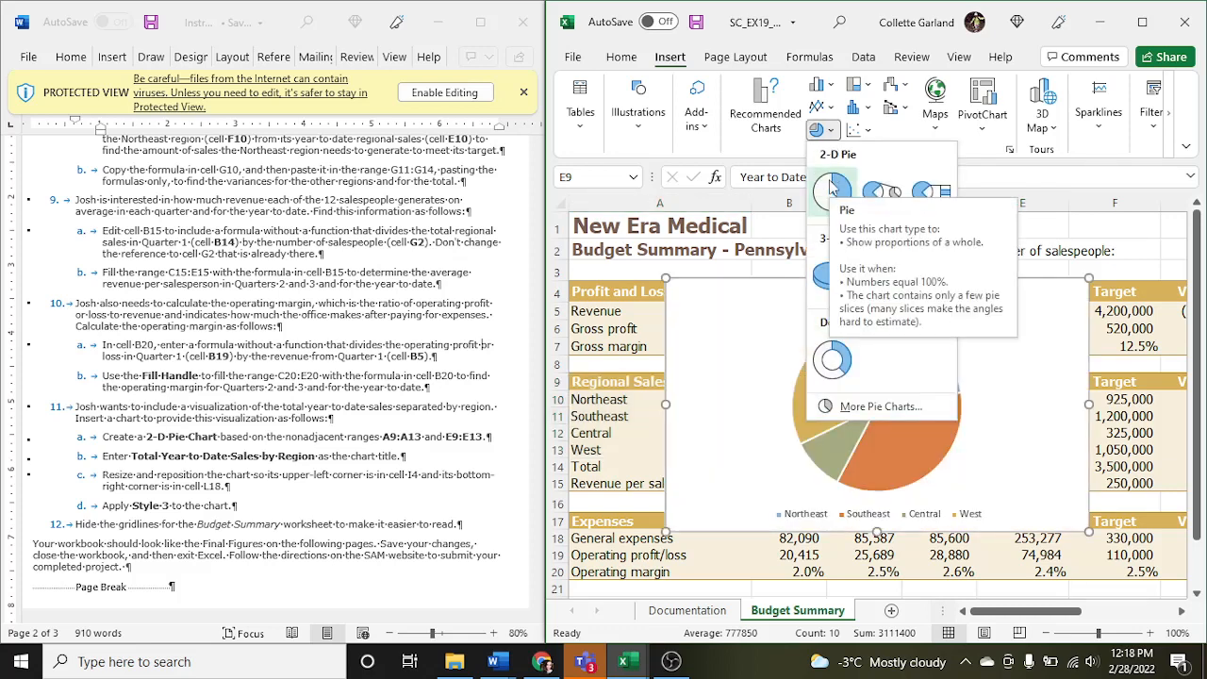
pyautogui.click(830, 188)
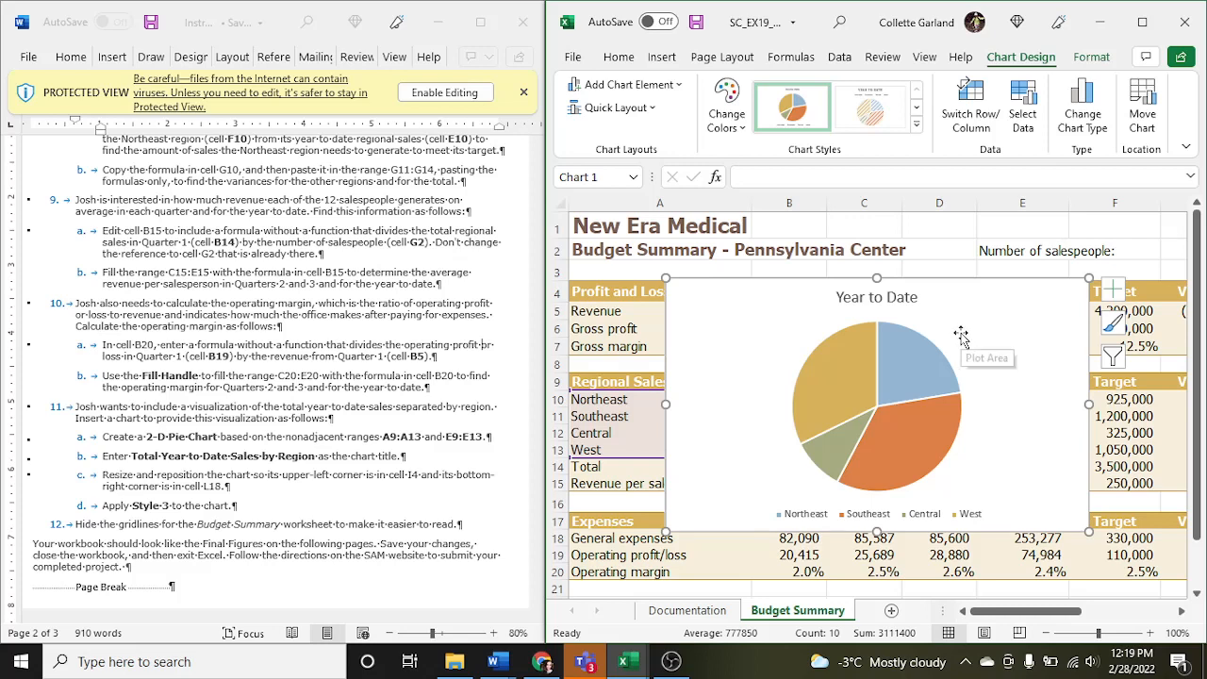
# - Replace the pie chart's title with "Total Year to Date Sales by Region"
pyautogui.click(900, 300)
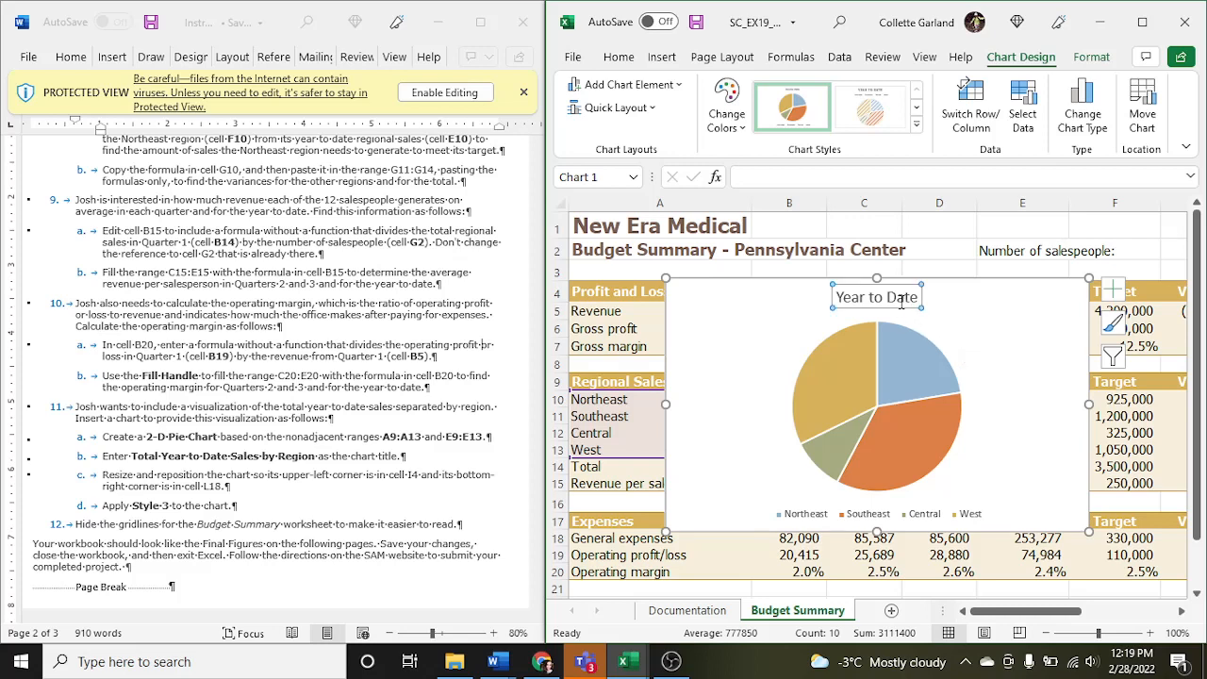
pyautogui.doubleClick(900, 299)
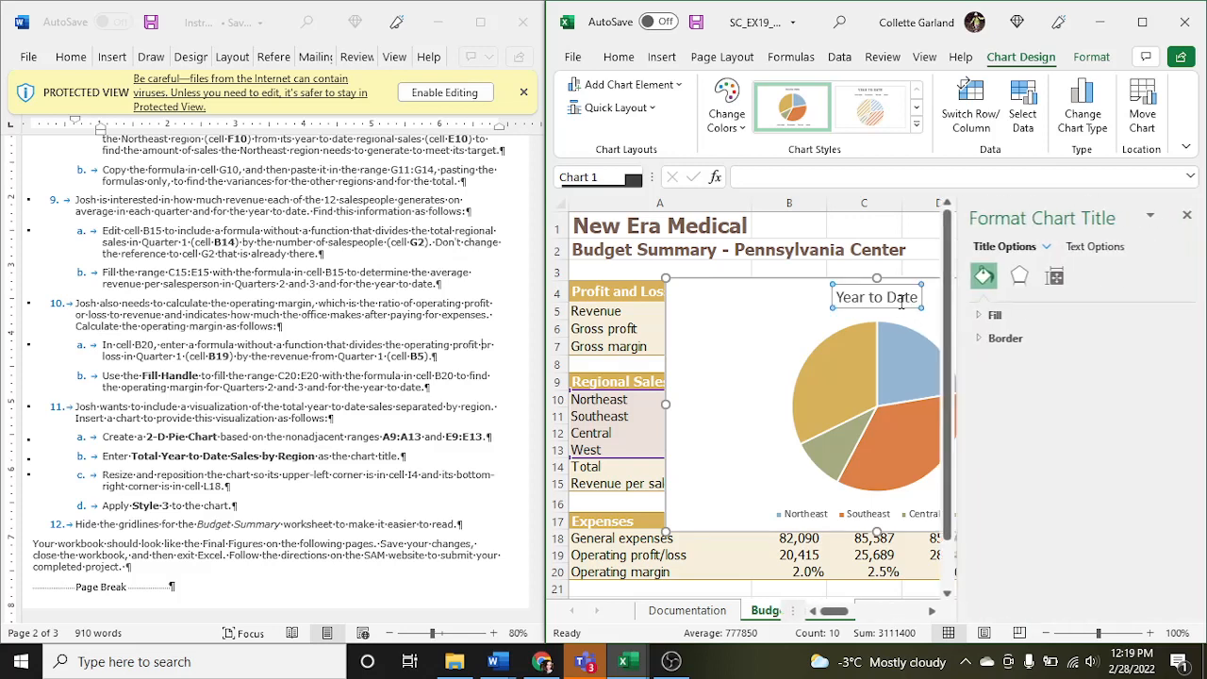
pyautogui.click(1184, 215)
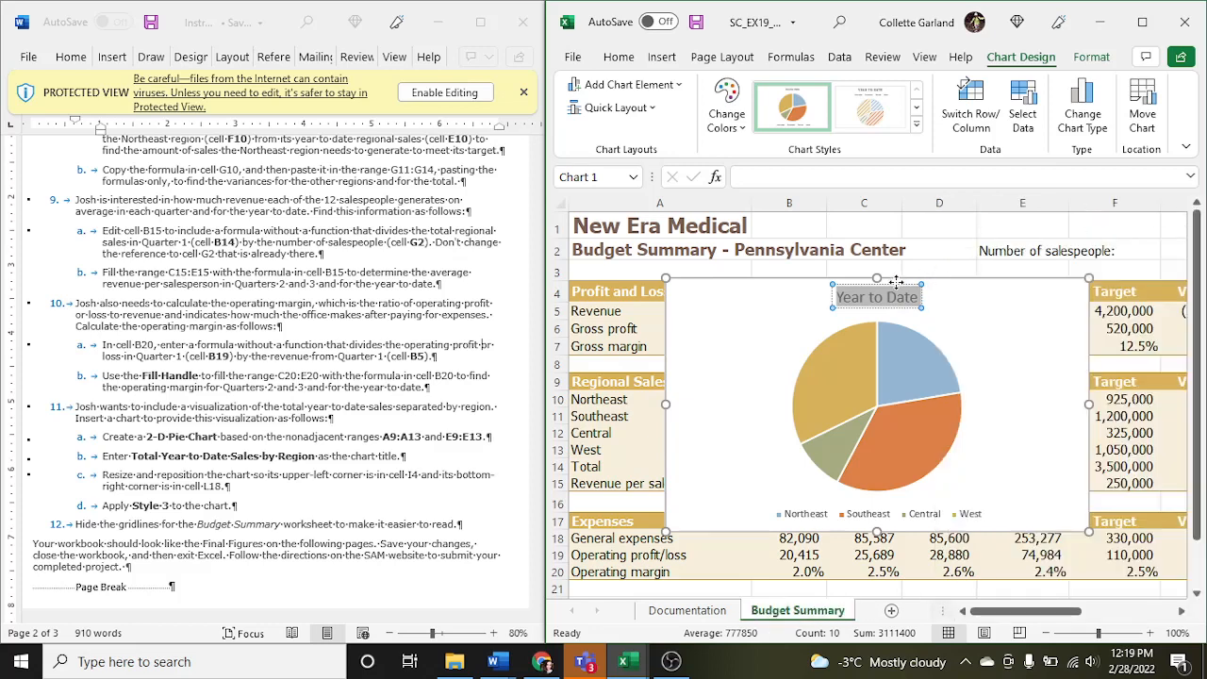
pyautogui.write('To')
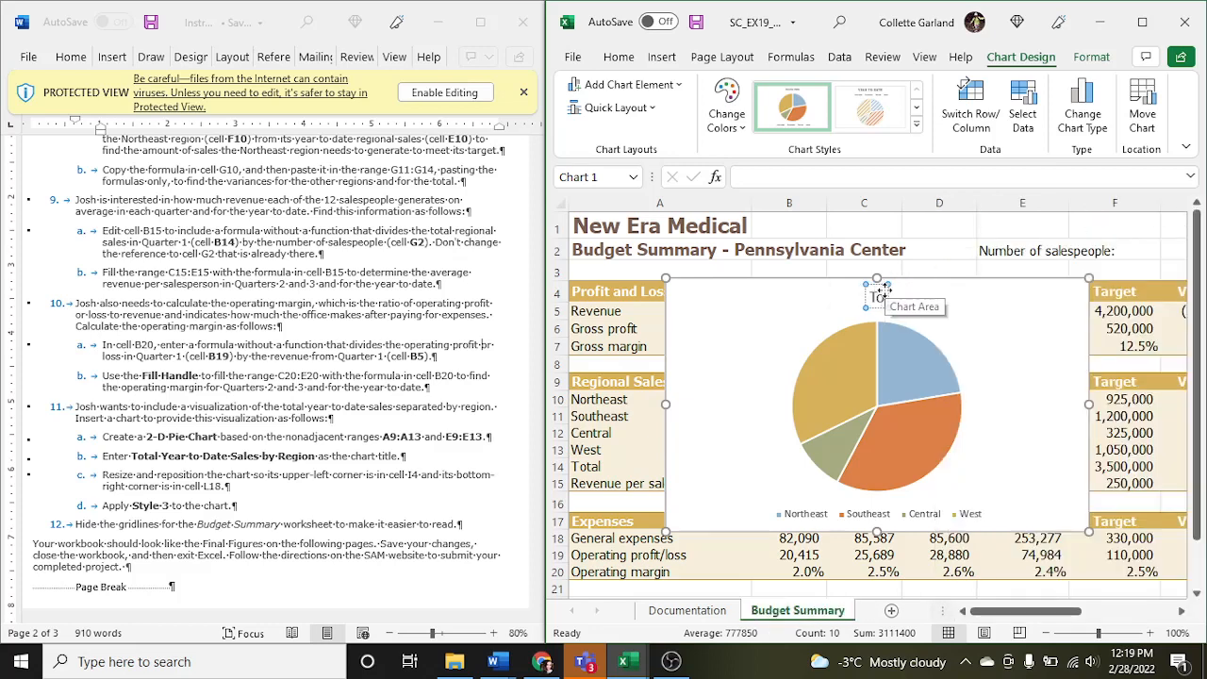
pyautogui.write('tal Year')
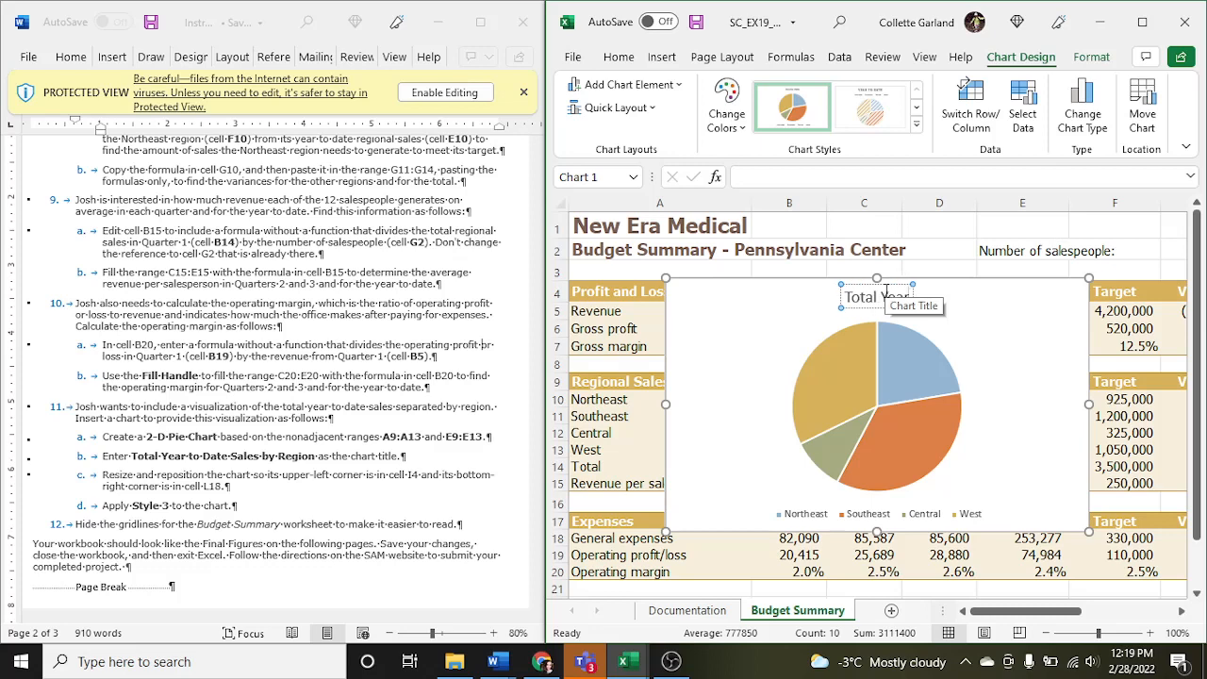
pyautogui.write(' to Date Sa')
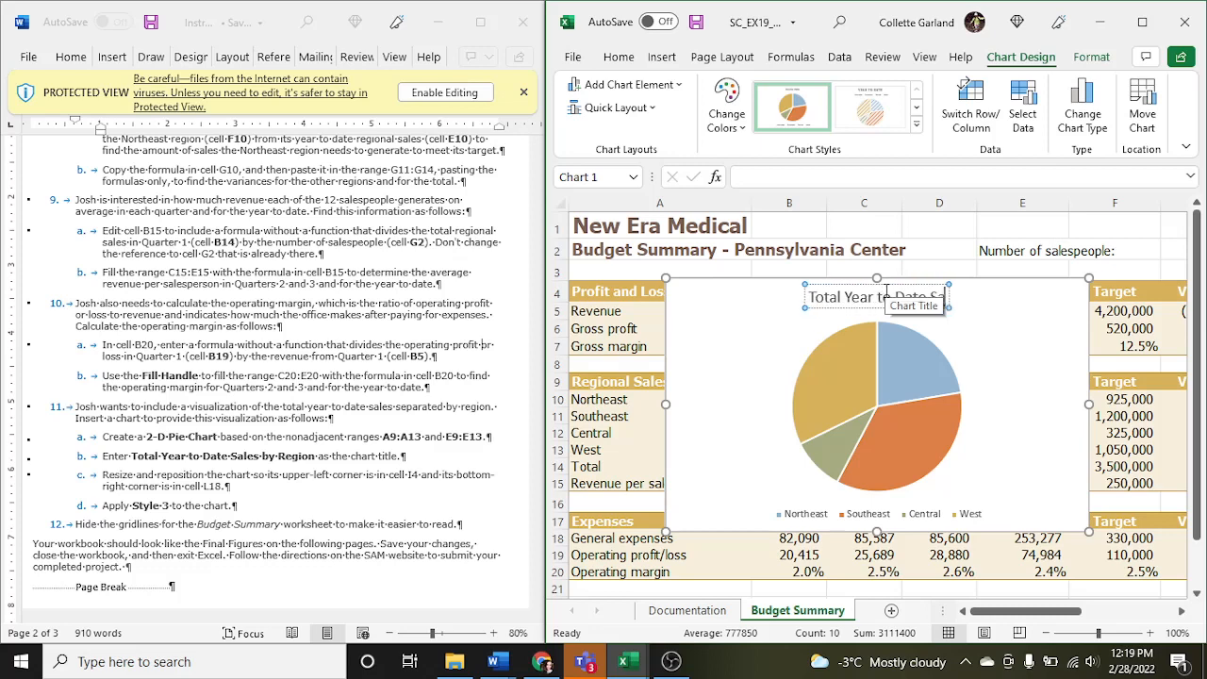
pyautogui.write('les by Region')
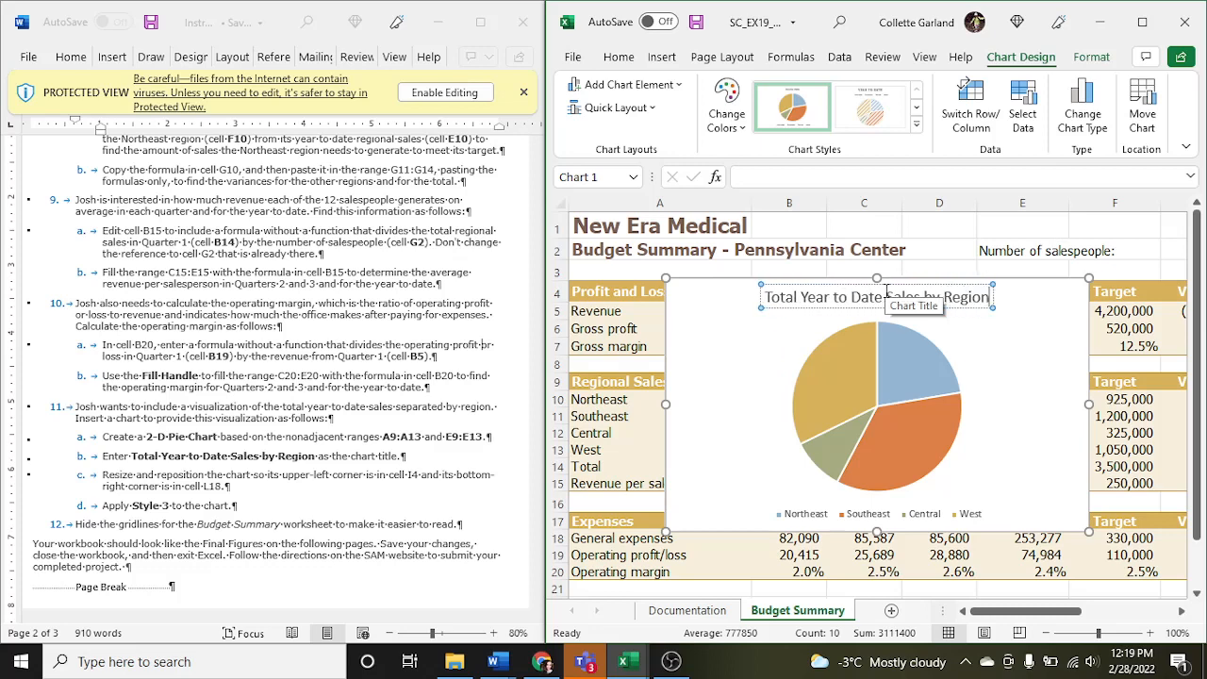
pyautogui.click(984, 385)
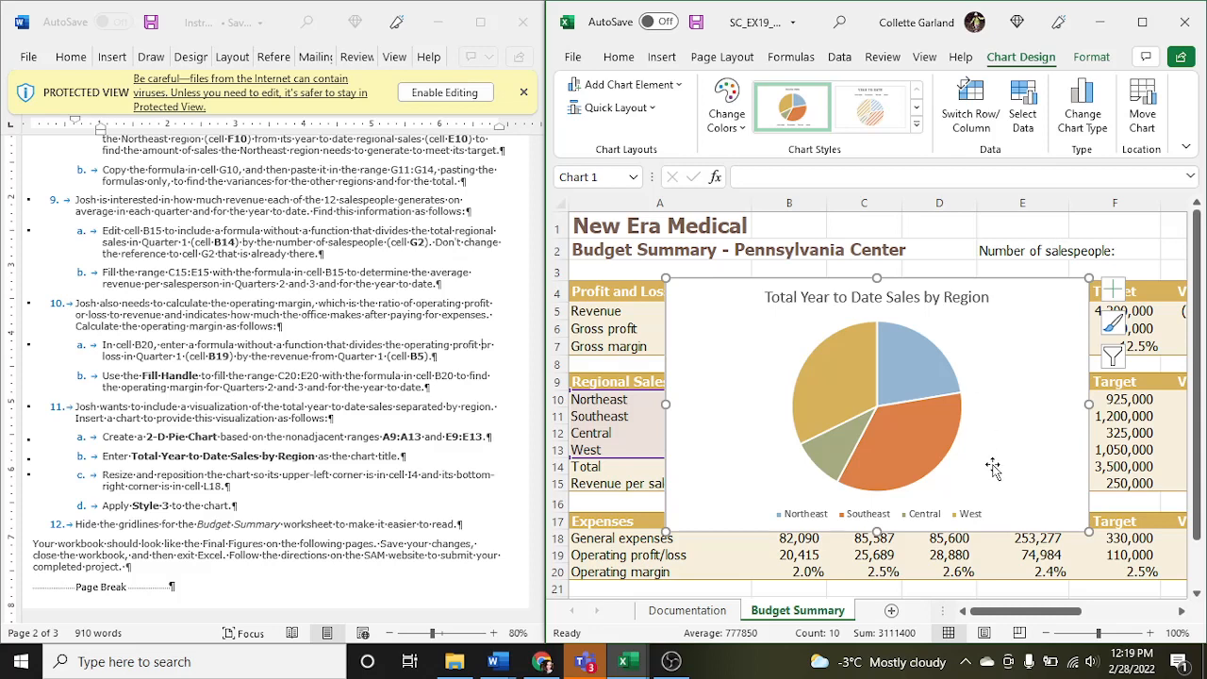
pyautogui.moveTo(1007, 616); pyautogui.dragTo(1026, 614)
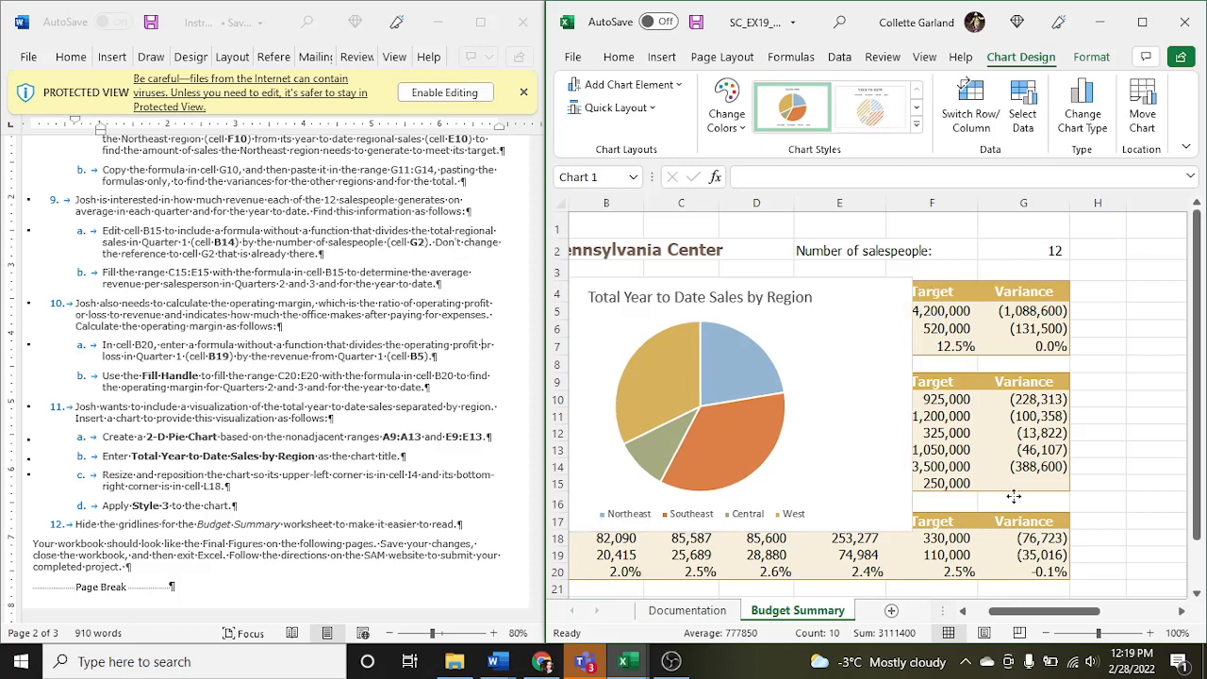
pyautogui.moveTo(1014, 495); pyautogui.dragTo(1203, 473)
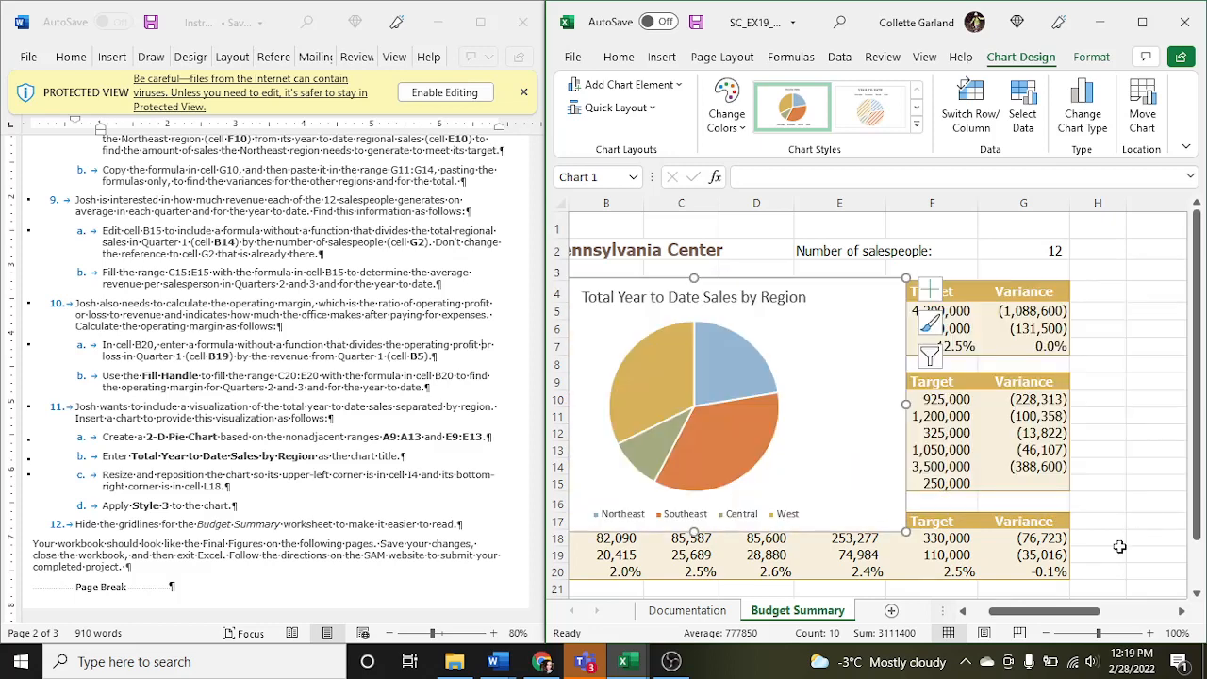
pyautogui.moveTo(879, 401); pyautogui.dragTo(1031, 396)
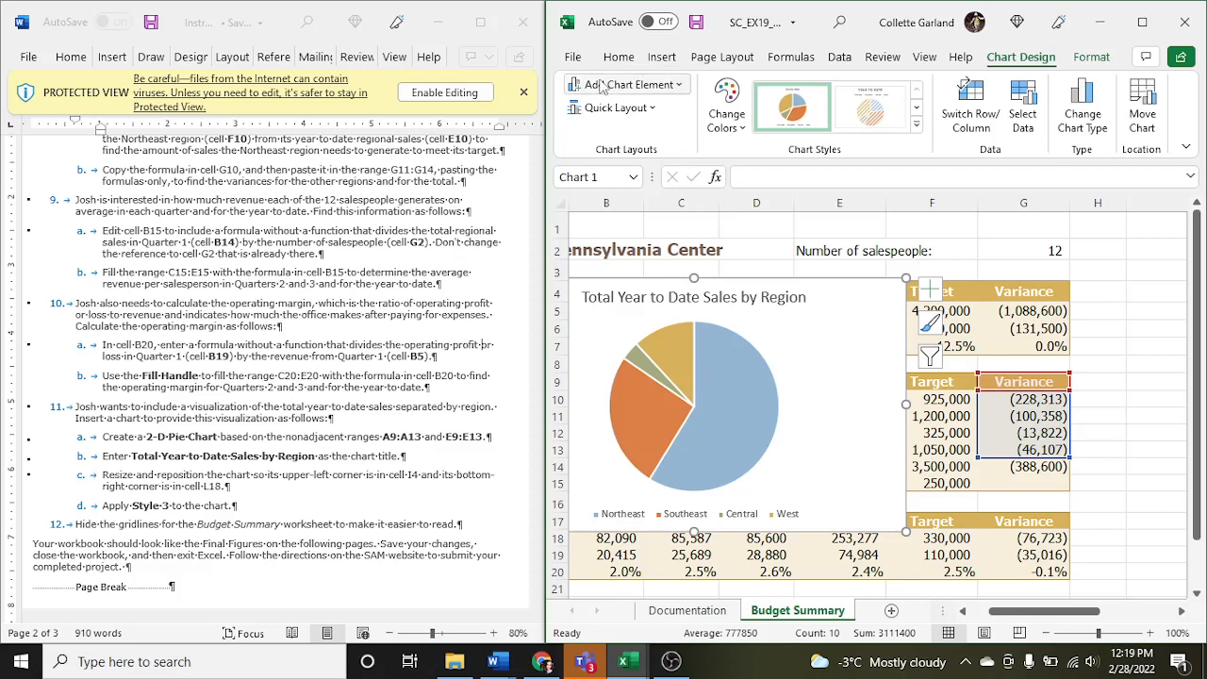
pyautogui.click(618, 56)
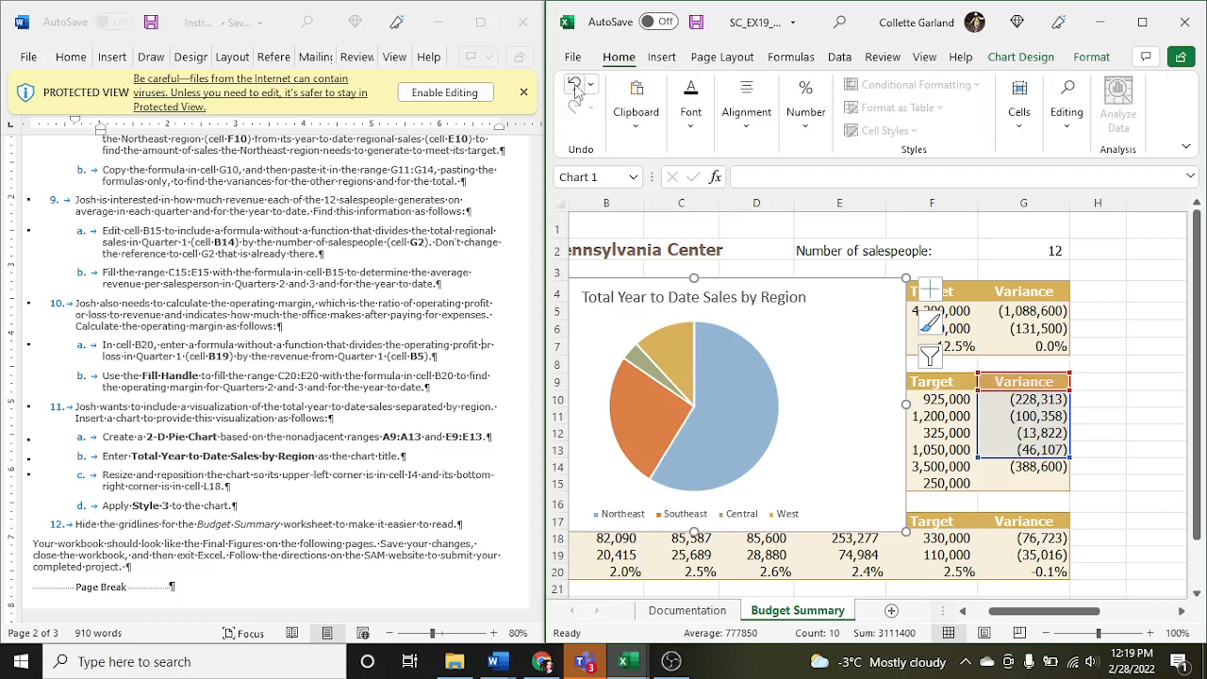
pyautogui.click(575, 87)
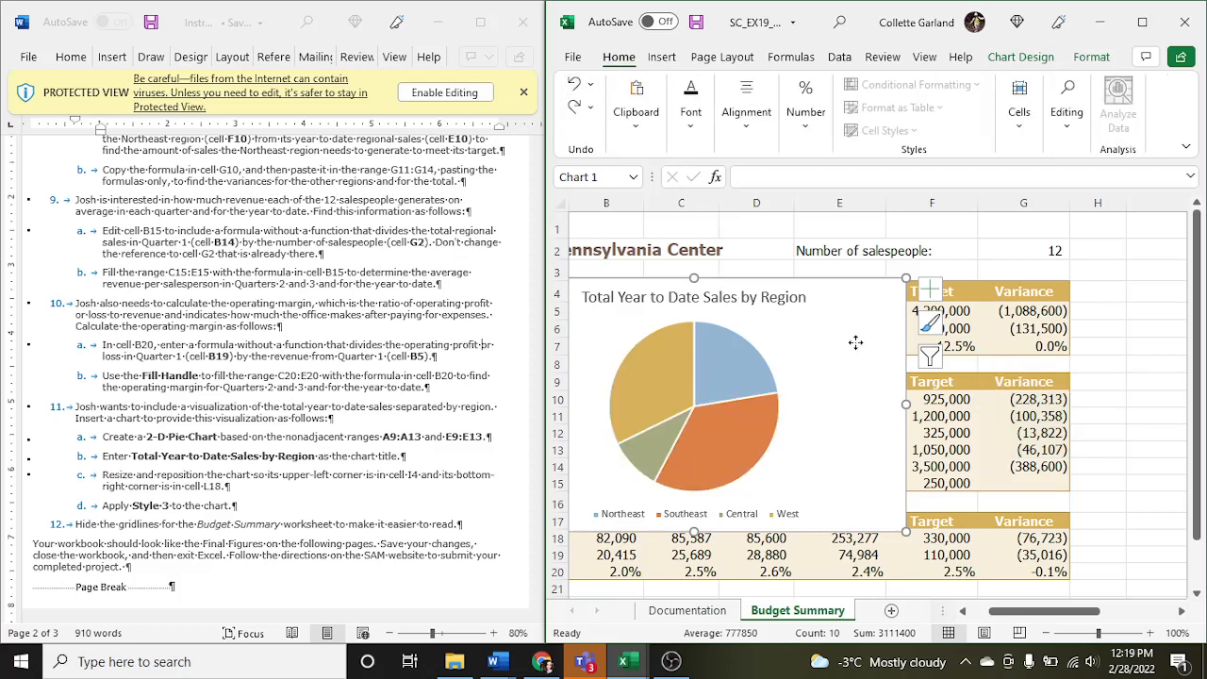
# - Move and resize the pie chart so its upper-left corner is in cell I4 and its bottom-right corner in cell L18
pyautogui.moveTo(855, 342); pyautogui.dragTo(1169, 335)
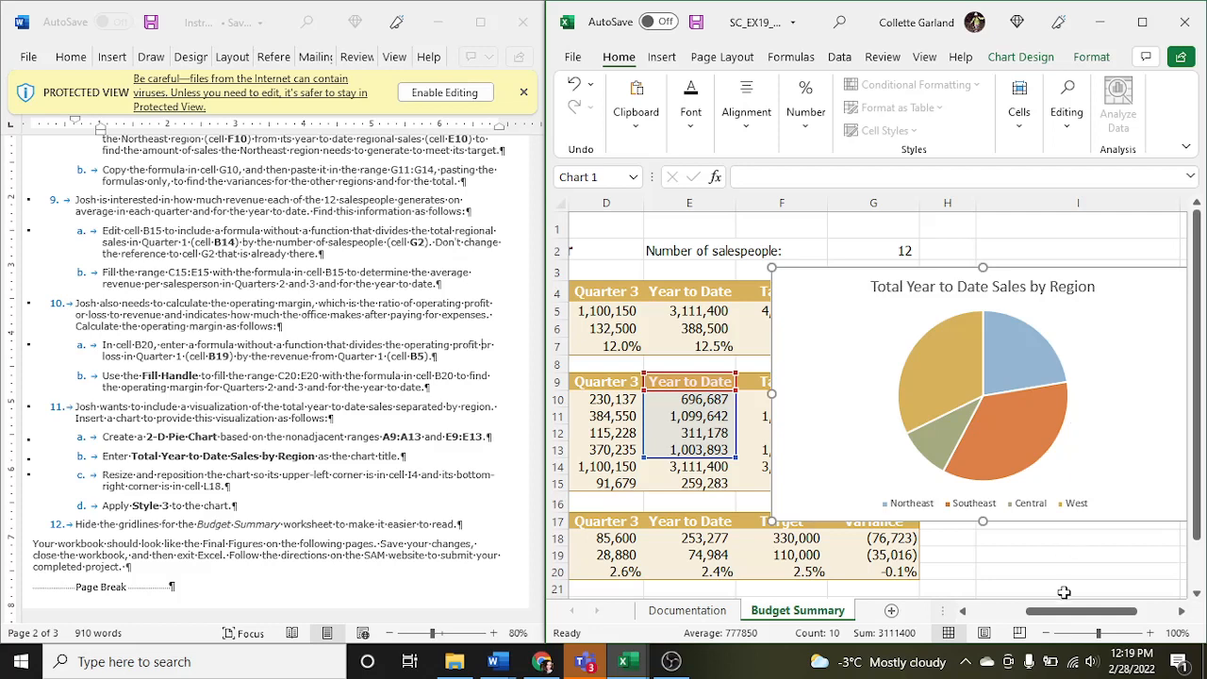
pyautogui.moveTo(1066, 618); pyautogui.dragTo(1095, 618)
pyautogui.moveTo(931, 384); pyautogui.dragTo(1107, 398)
pyautogui.moveTo(781, 283); pyautogui.dragTo(809, 281)
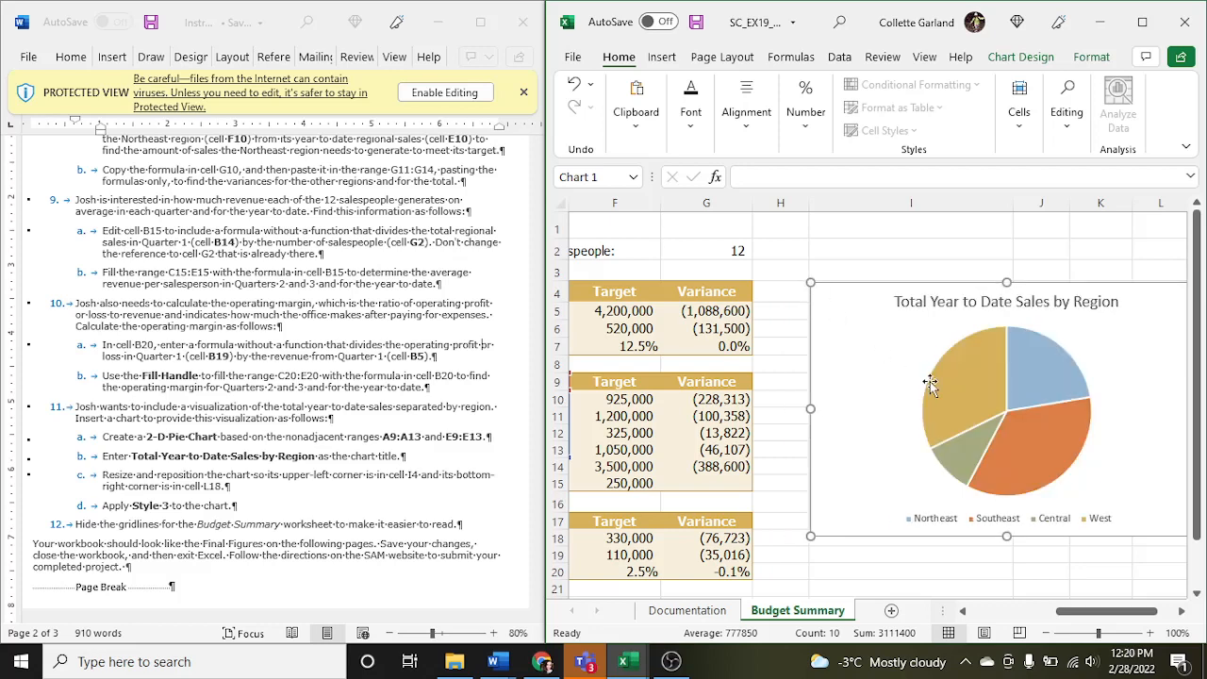
pyautogui.moveTo(1096, 618); pyautogui.dragTo(1113, 616)
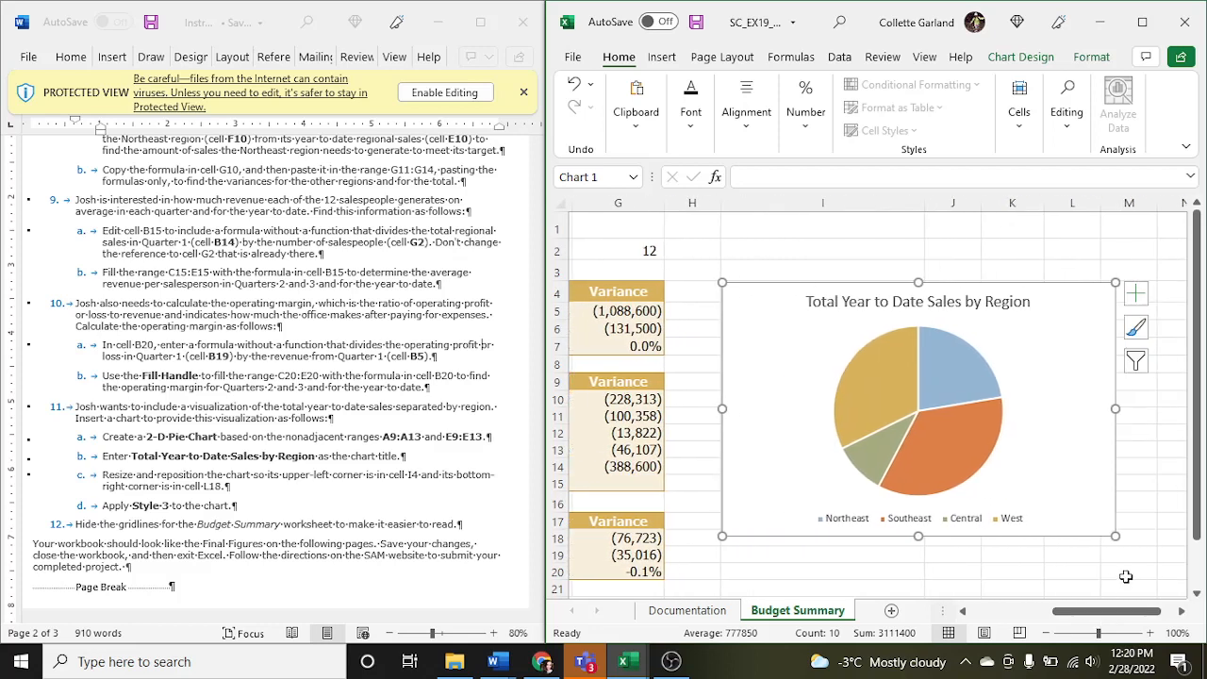
pyautogui.moveTo(1112, 535)
pyautogui.mouseDown()
pyautogui.moveTo(1103, 528)
pyautogui.moveTo(1096, 545)
pyautogui.mouseUp()
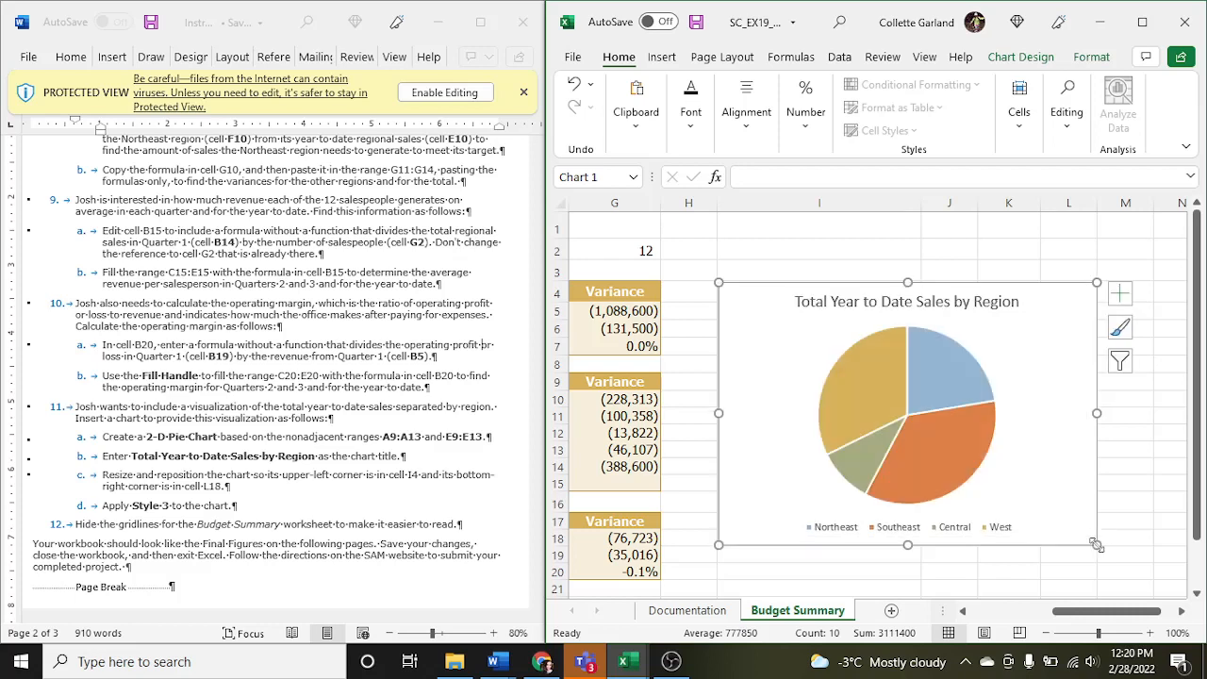
# - Apply the Style 3 chart style to the Total Year to Date Sales by Region pie chart
pyautogui.click(1120, 330)
pyautogui.click(1120, 330)
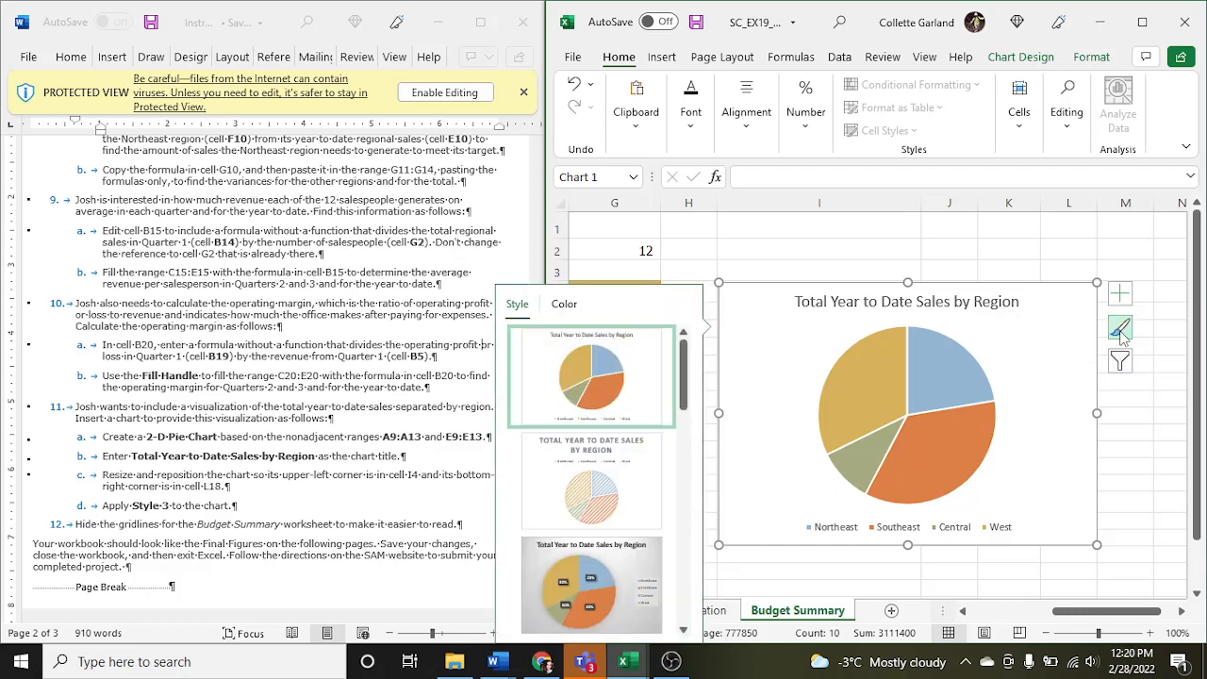
pyautogui.click(604, 570)
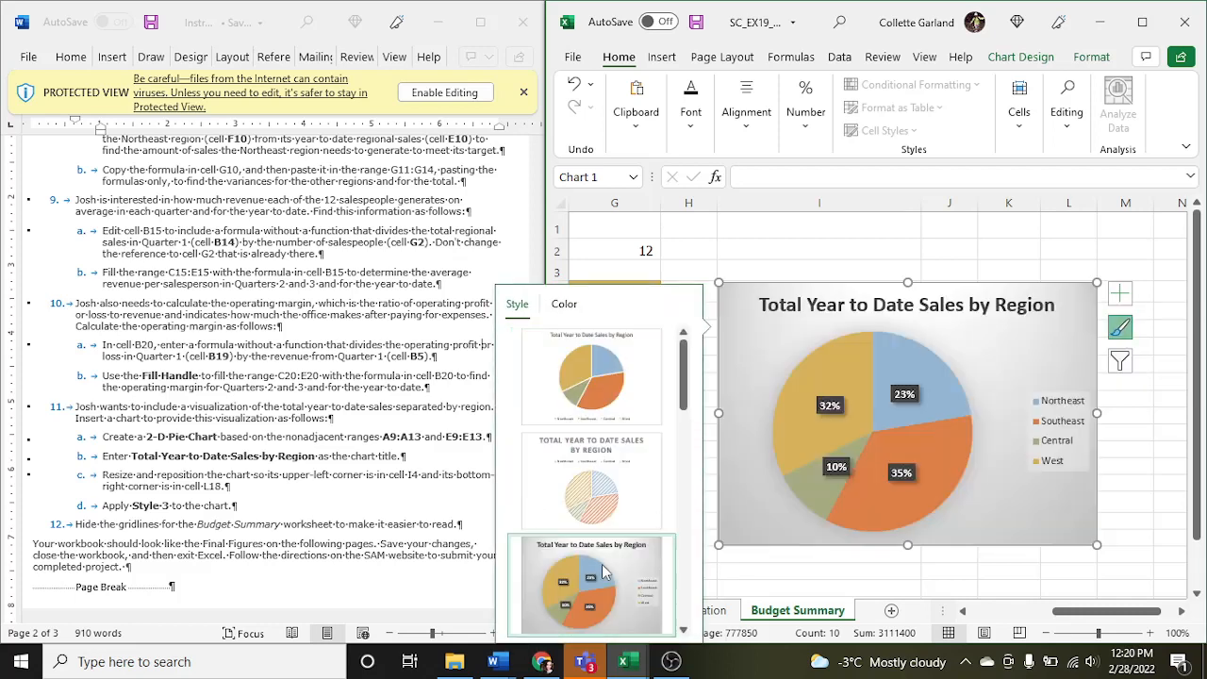
pyautogui.click(745, 568)
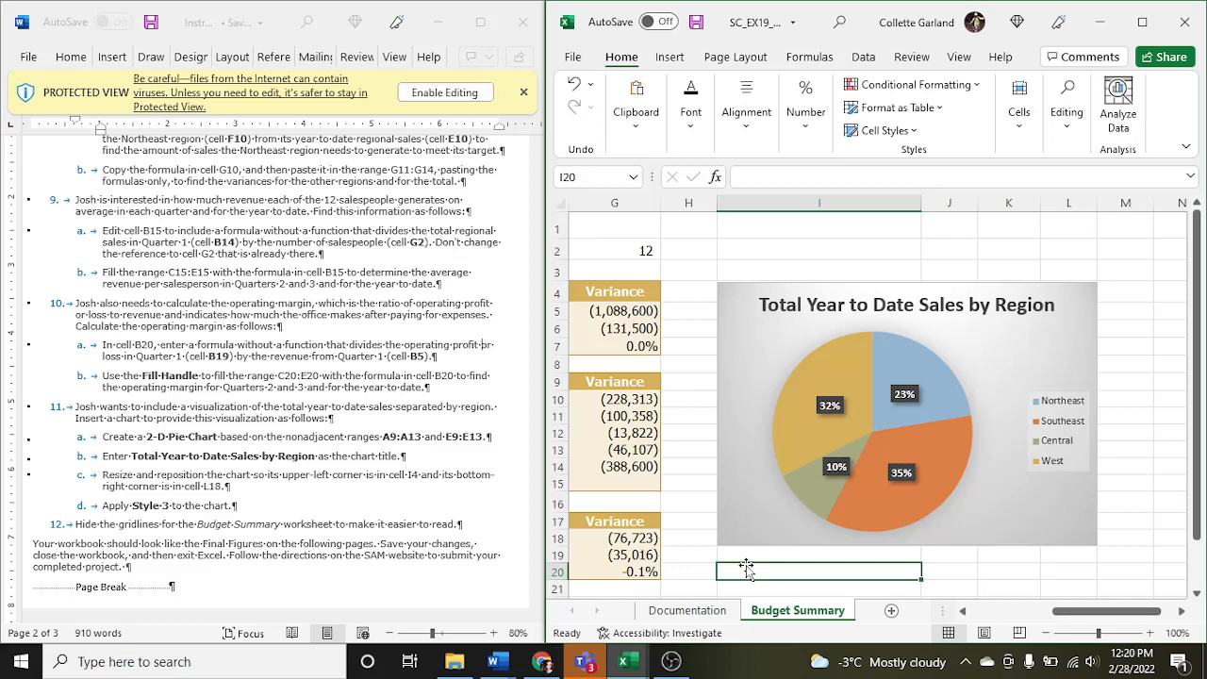
# - Maximize the workbook window and hide the gridlines on the Budget Summary worksheet
pyautogui.click(954, 58)
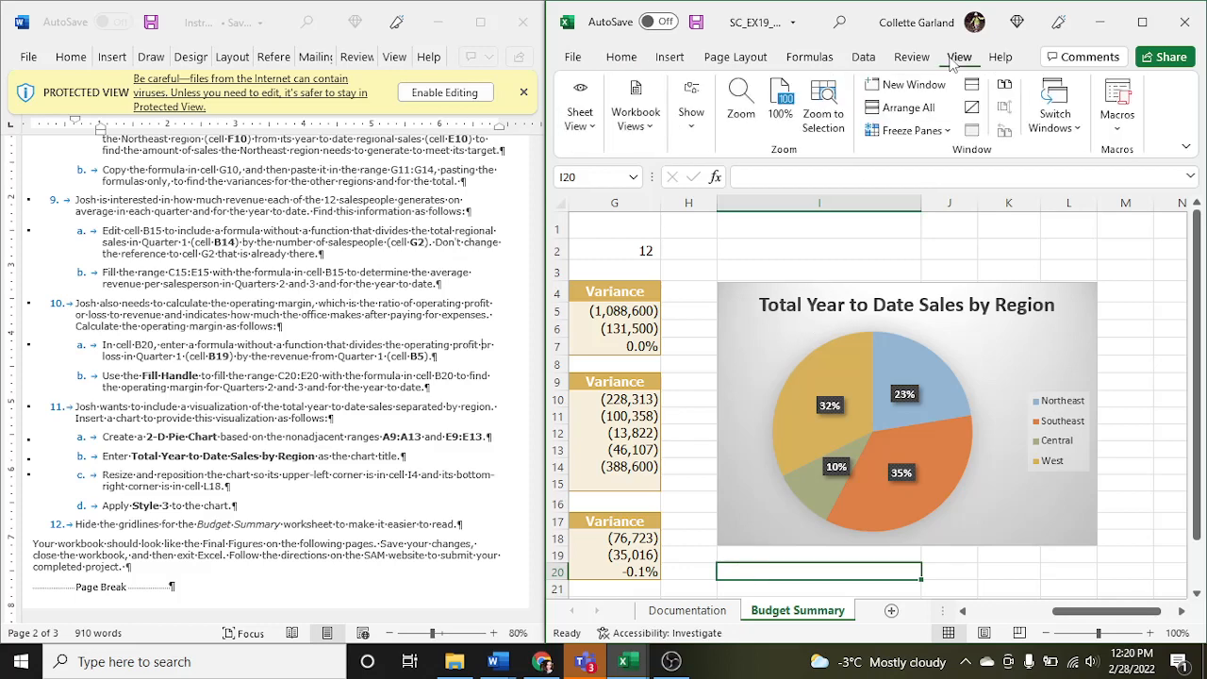
pyautogui.click(1142, 22)
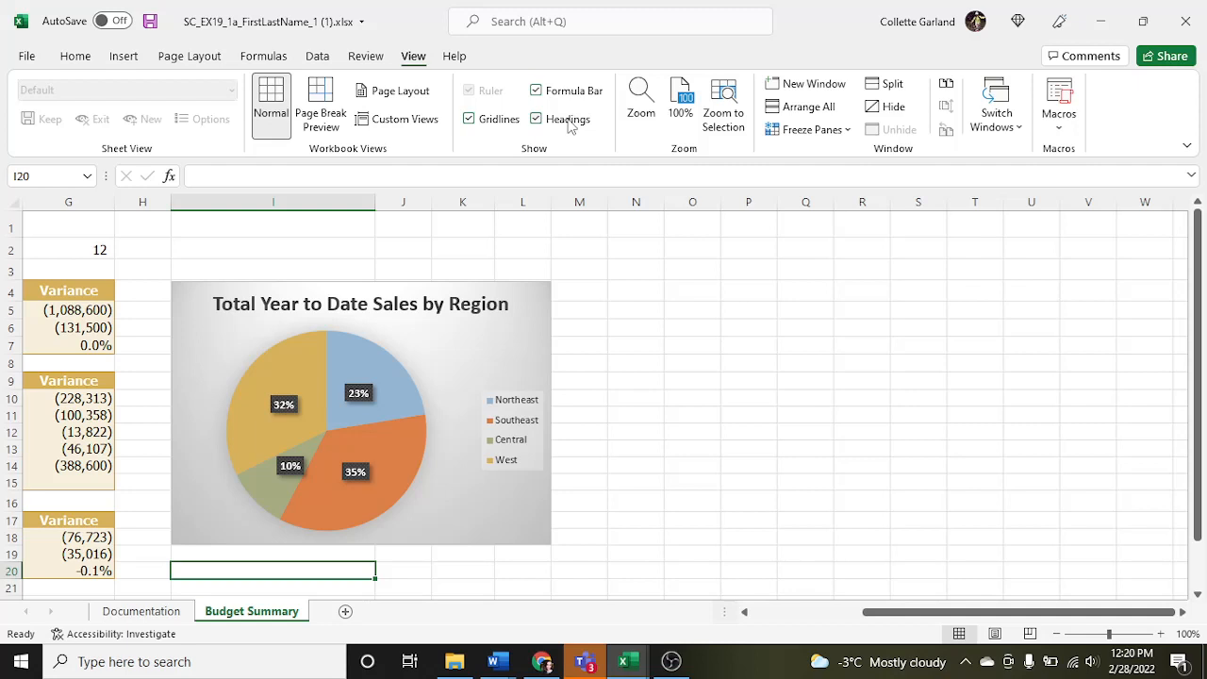
pyautogui.click(537, 91)
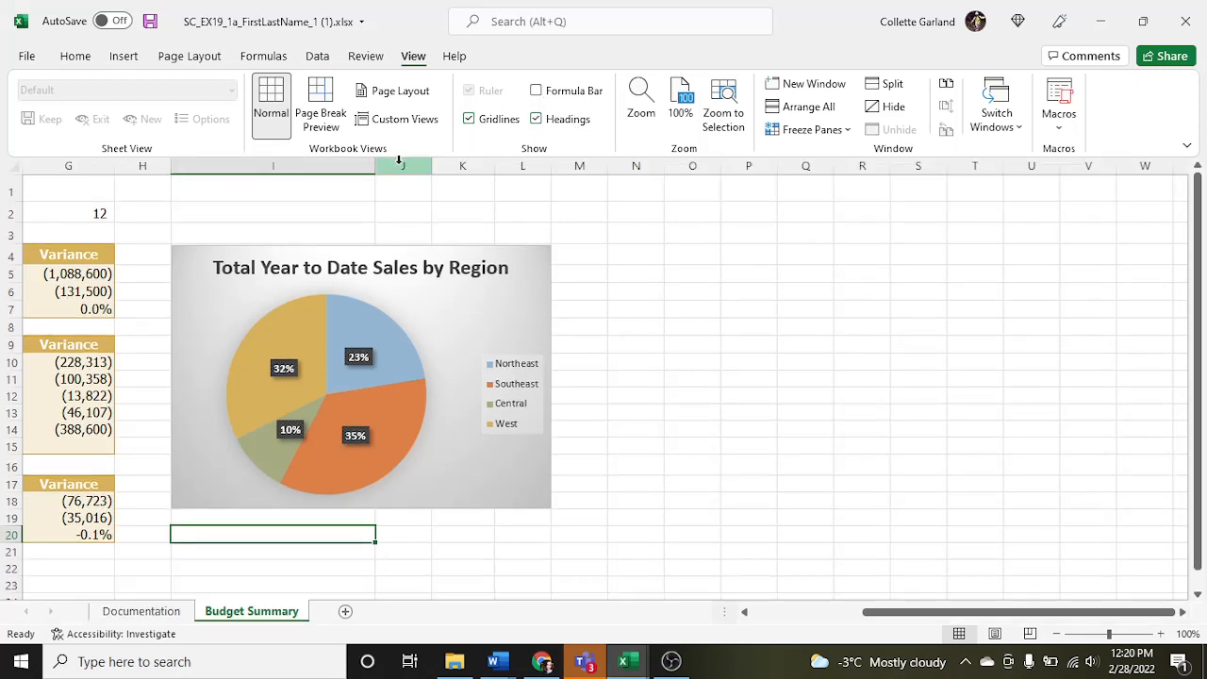
pyautogui.click(536, 91)
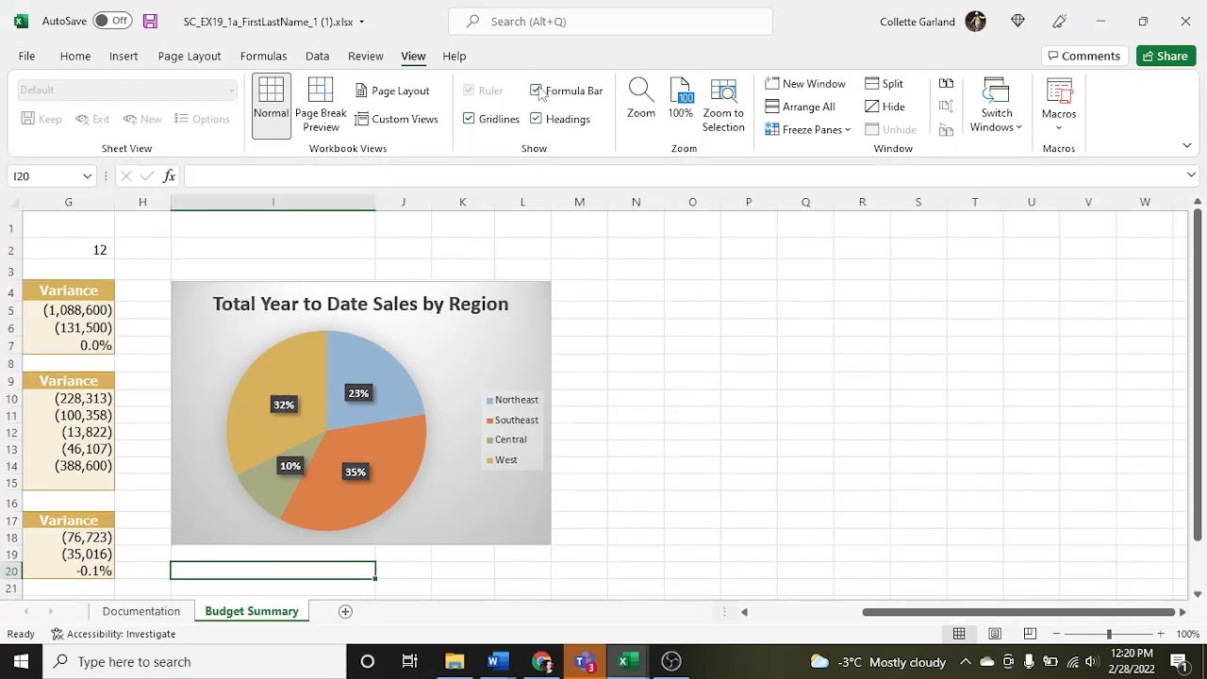
pyautogui.click(469, 119)
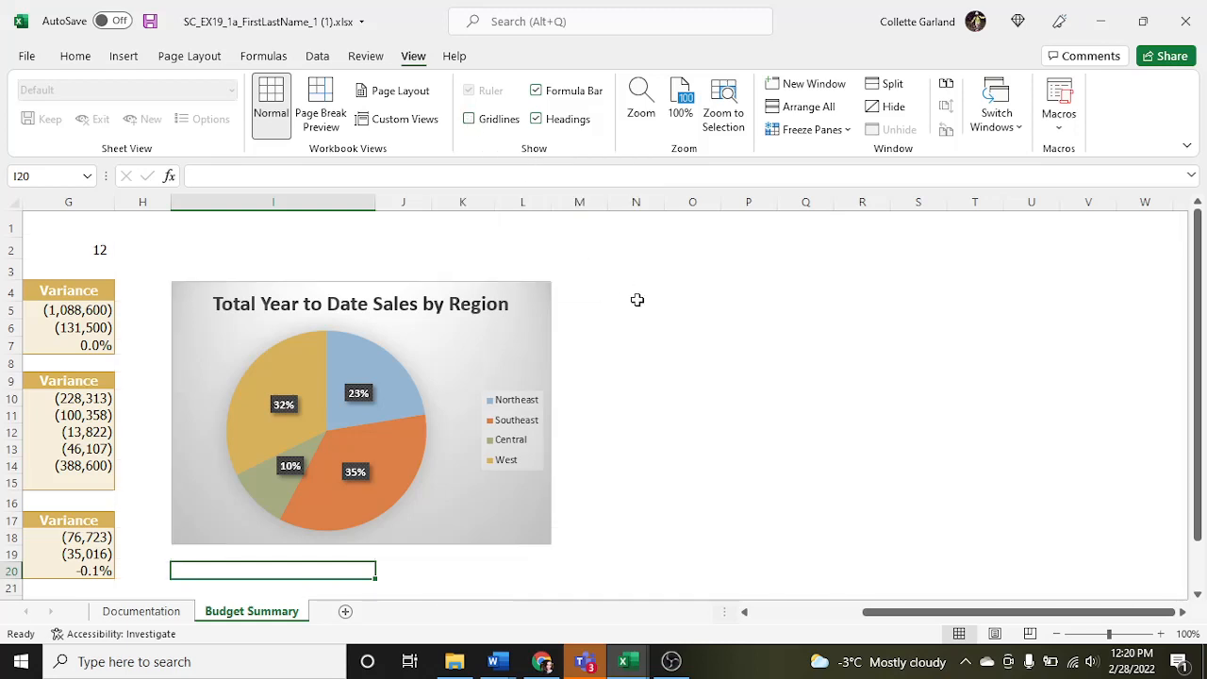
pyautogui.click(469, 120)
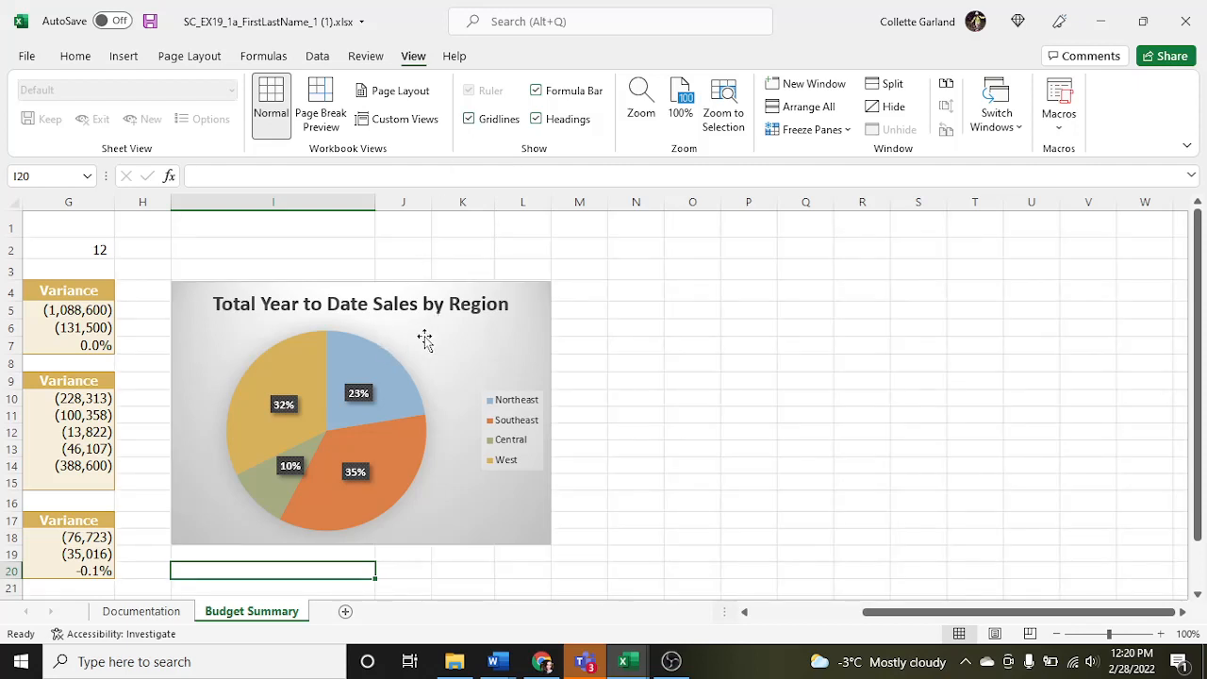
pyautogui.click(469, 120)
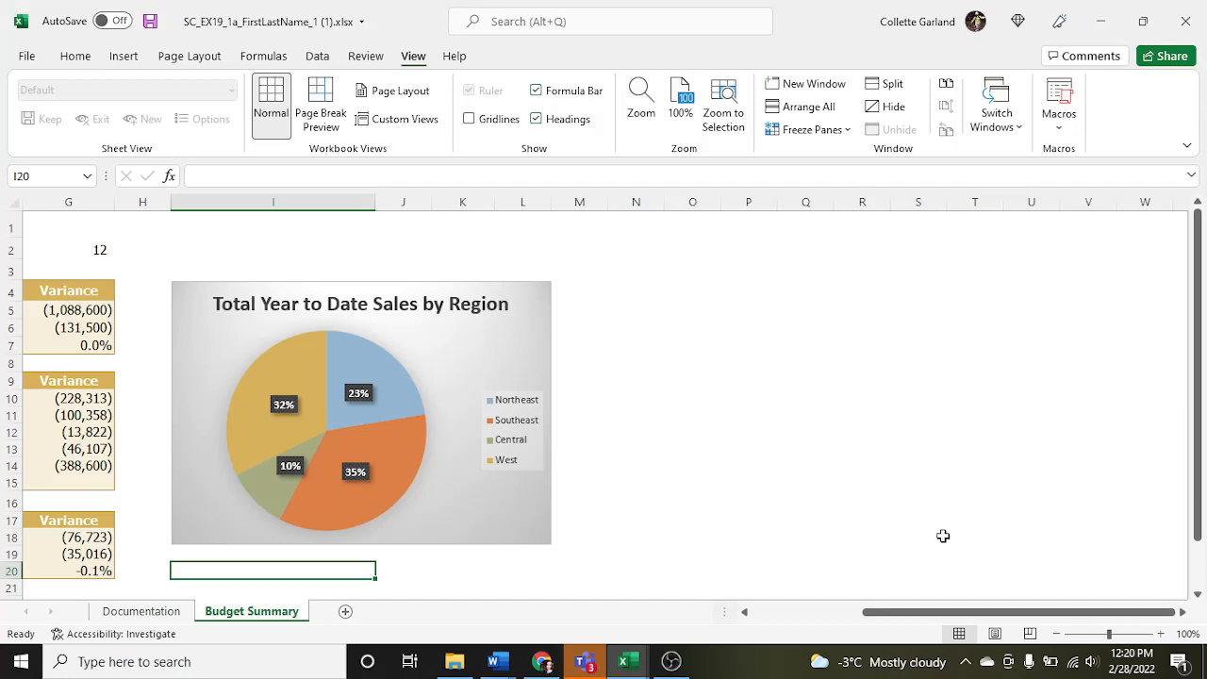
pyautogui.moveTo(1009, 615); pyautogui.dragTo(813, 613)
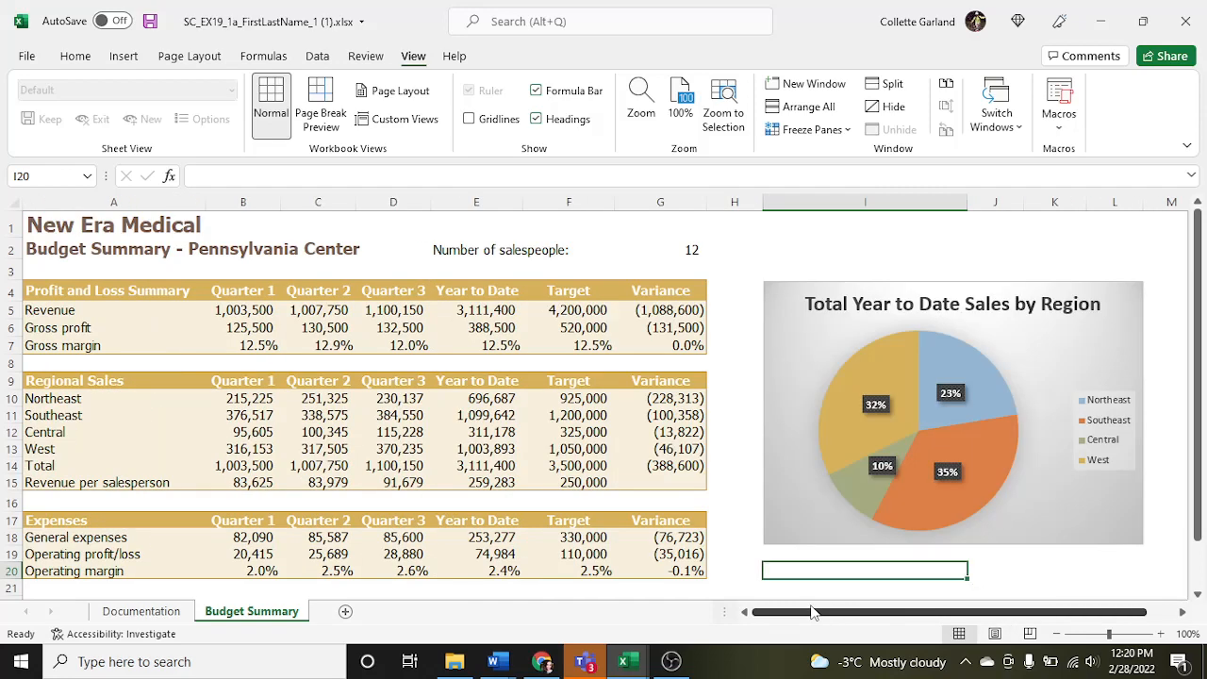